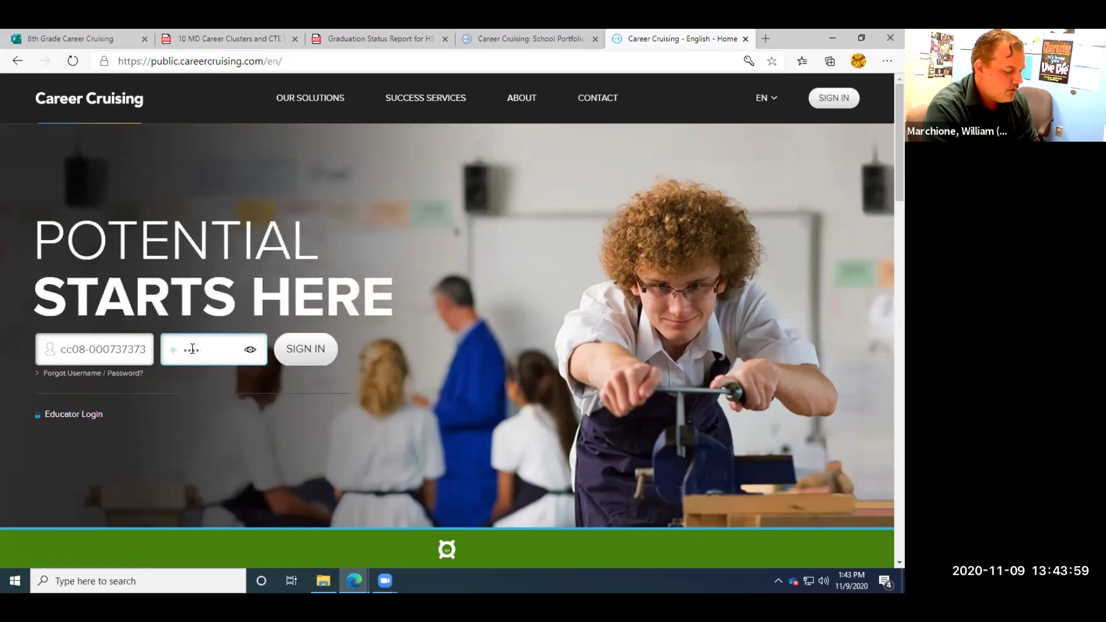
Reveal and delete the entered password, then bring up the Forgot Username / Password form.
text(••••)
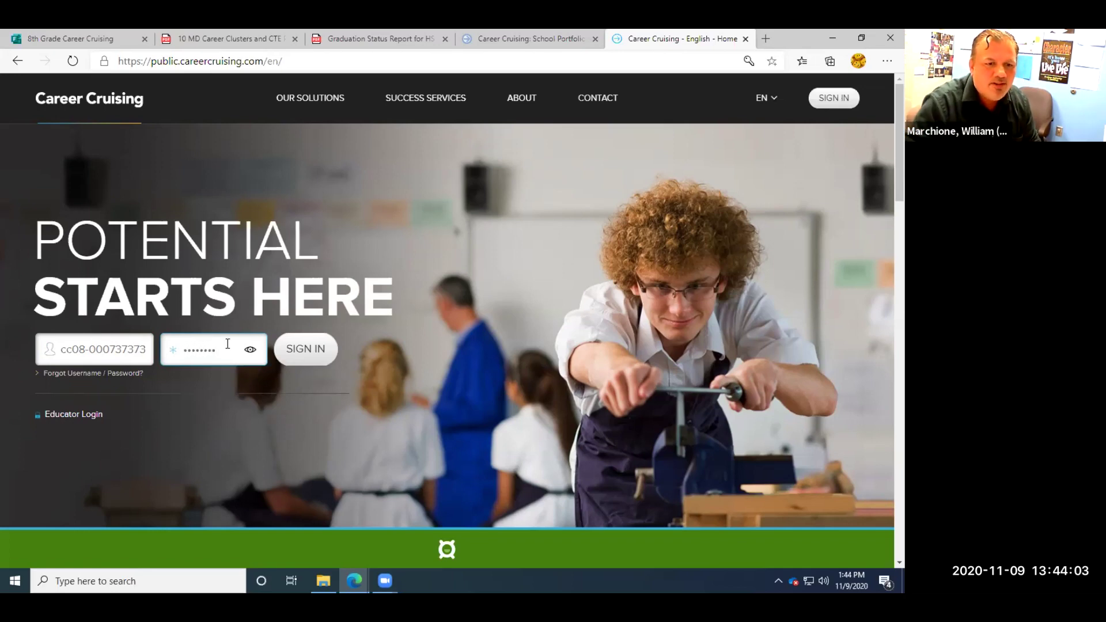
click(251, 354)
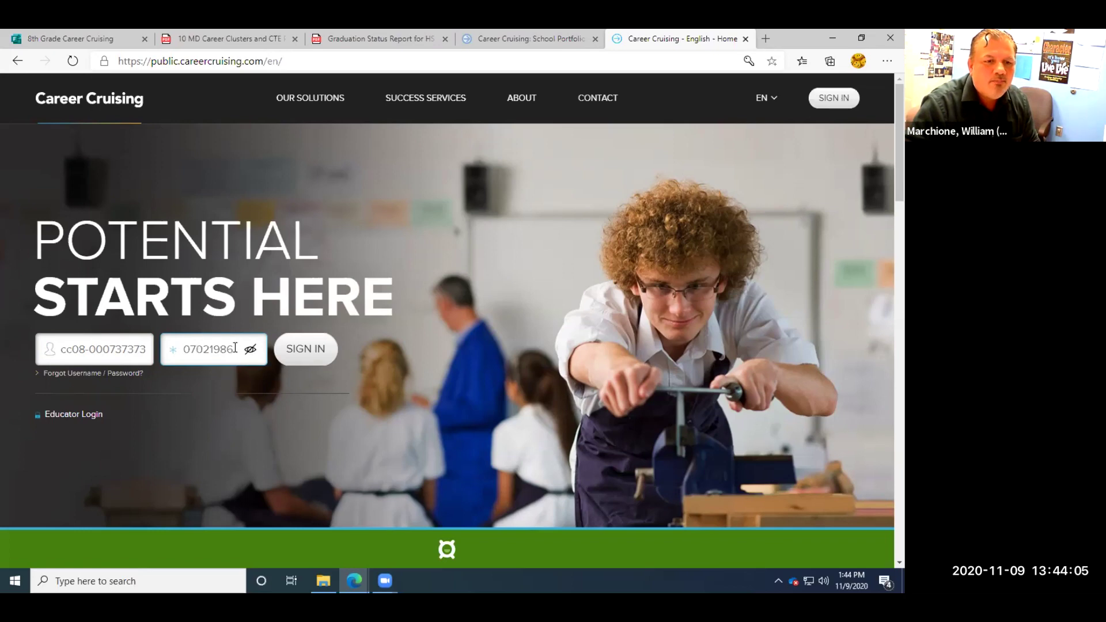
drag(235, 347, 183, 345)
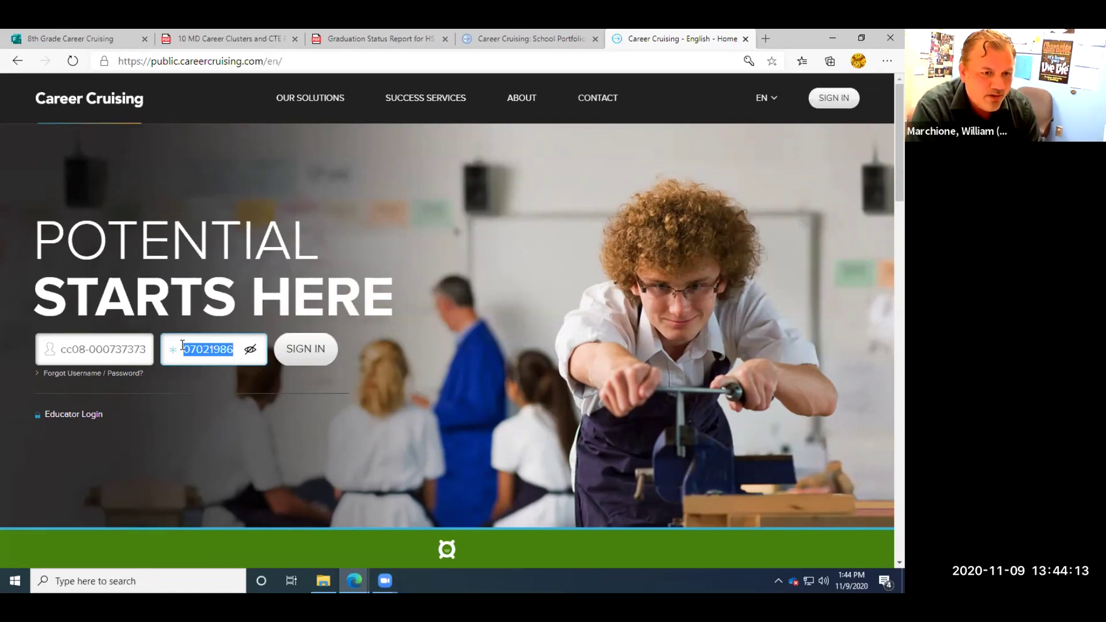
key(BackSpace)
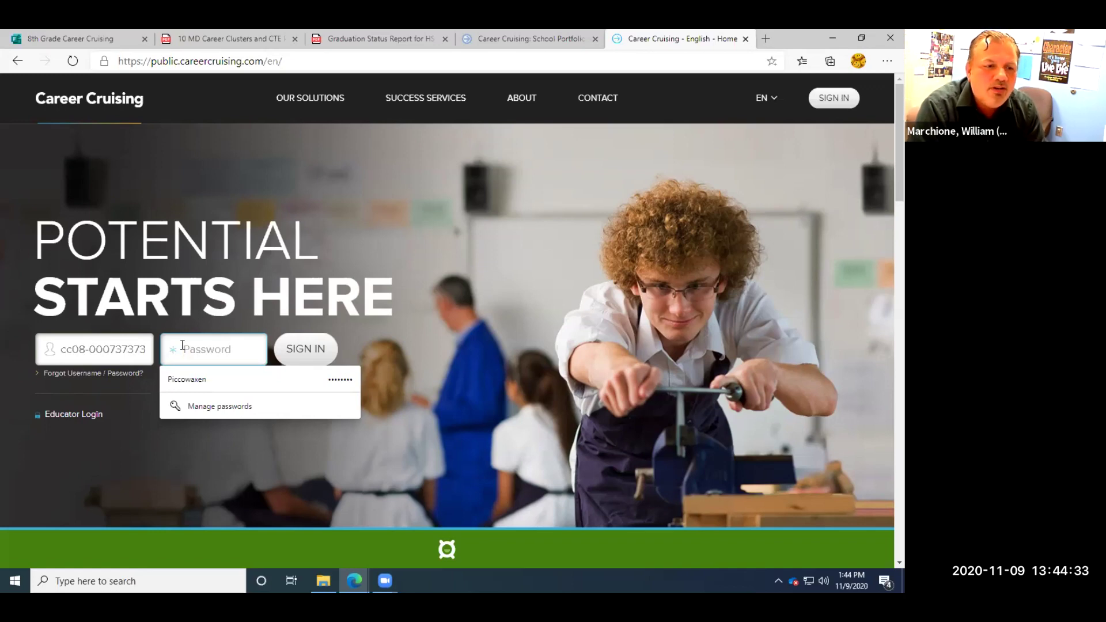
click(135, 395)
Close the recovery form, enter the student account password and sign in.
click(119, 372)
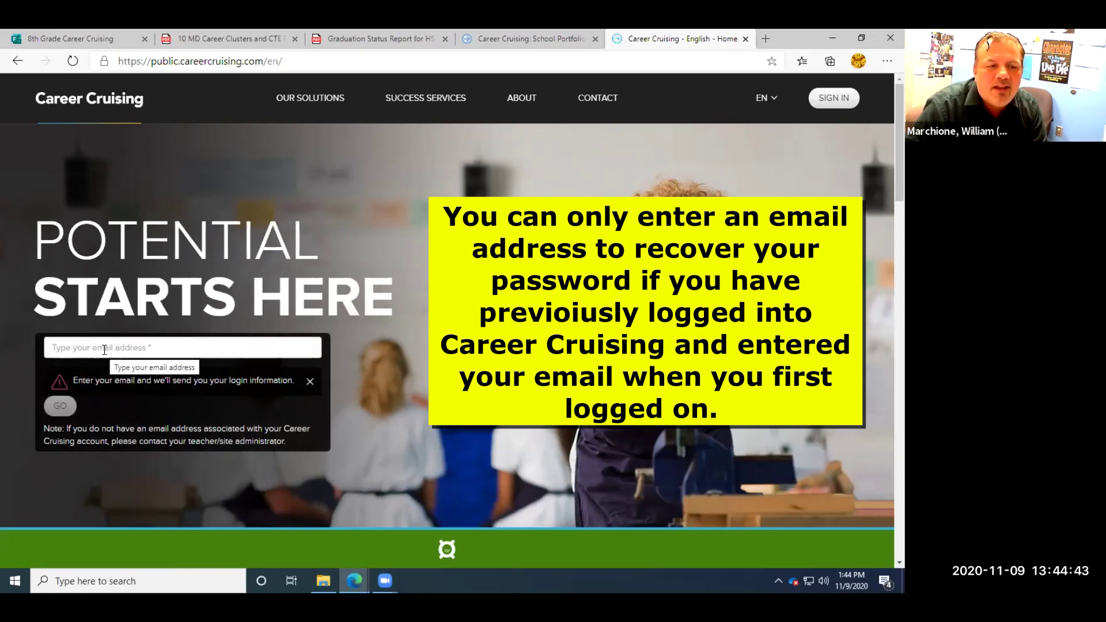
click(311, 381)
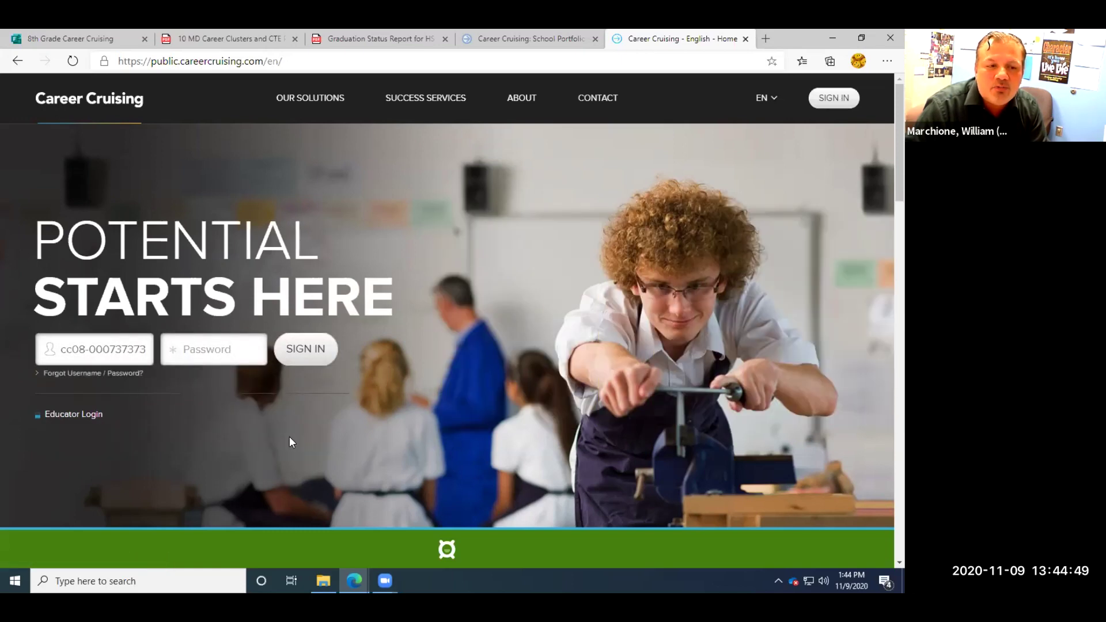
click(185, 350)
text(•••••••)
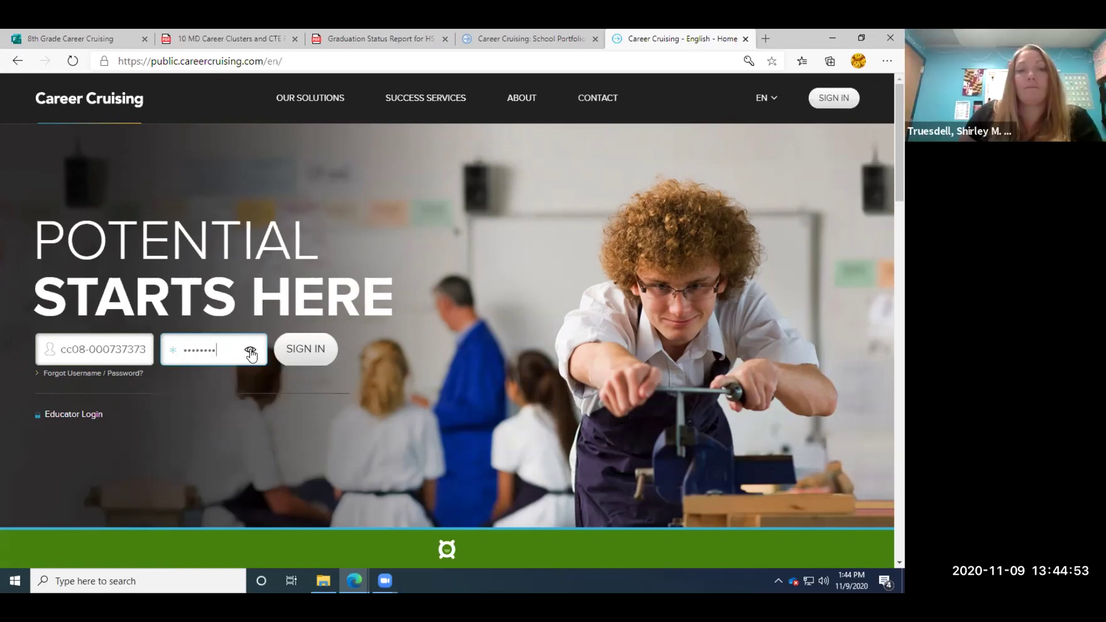
click(296, 353)
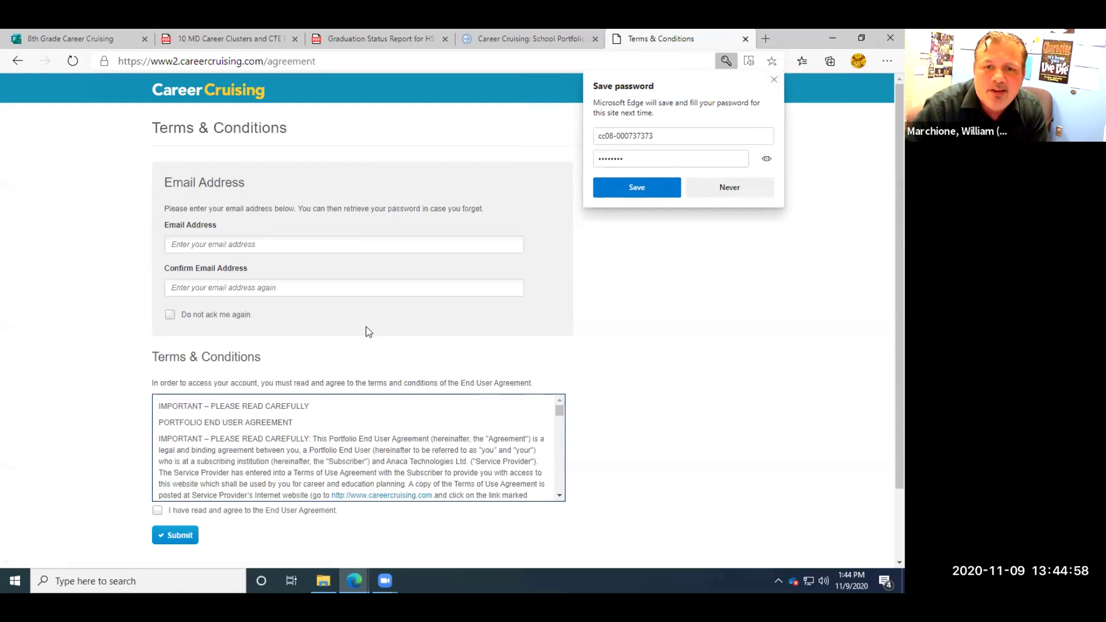
Dismiss the save-password prompt and fill in the saved recovery email address.
key(Escape)
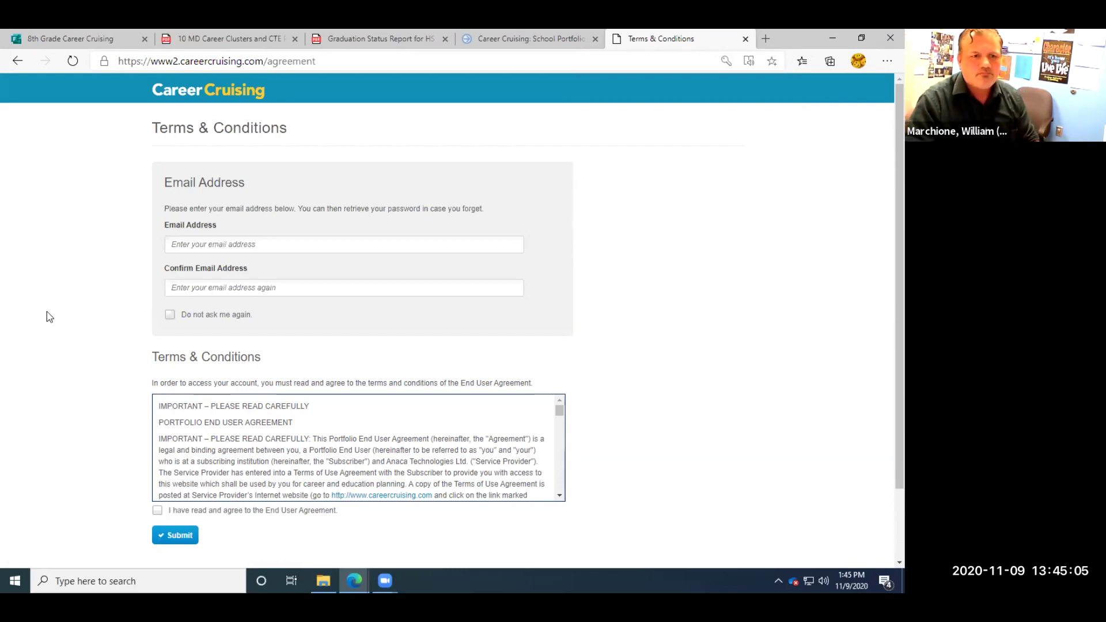
click(178, 244)
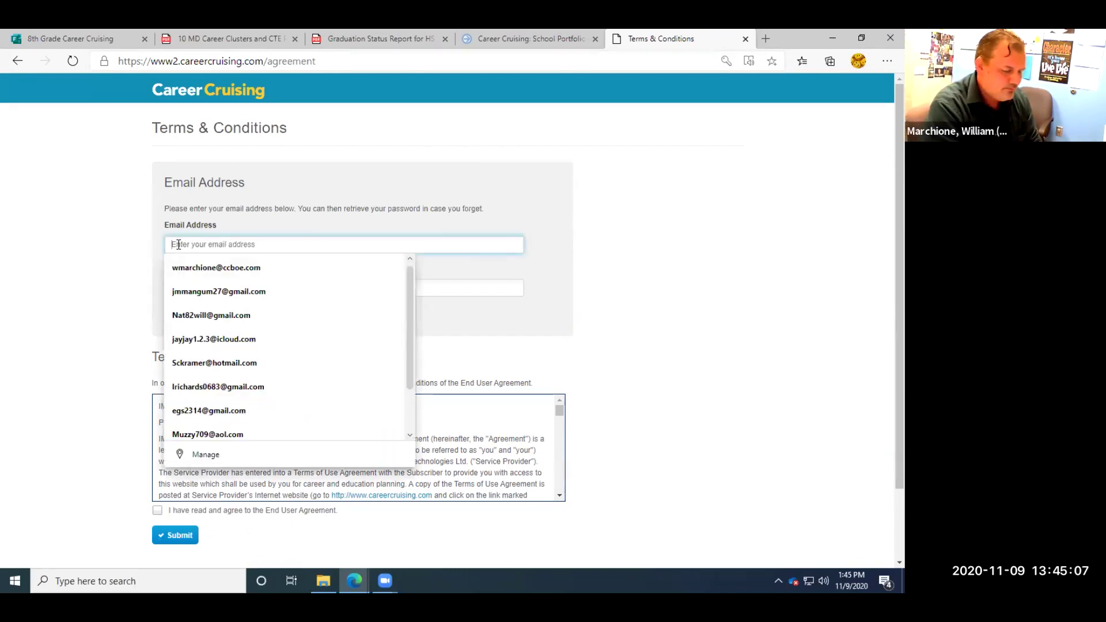
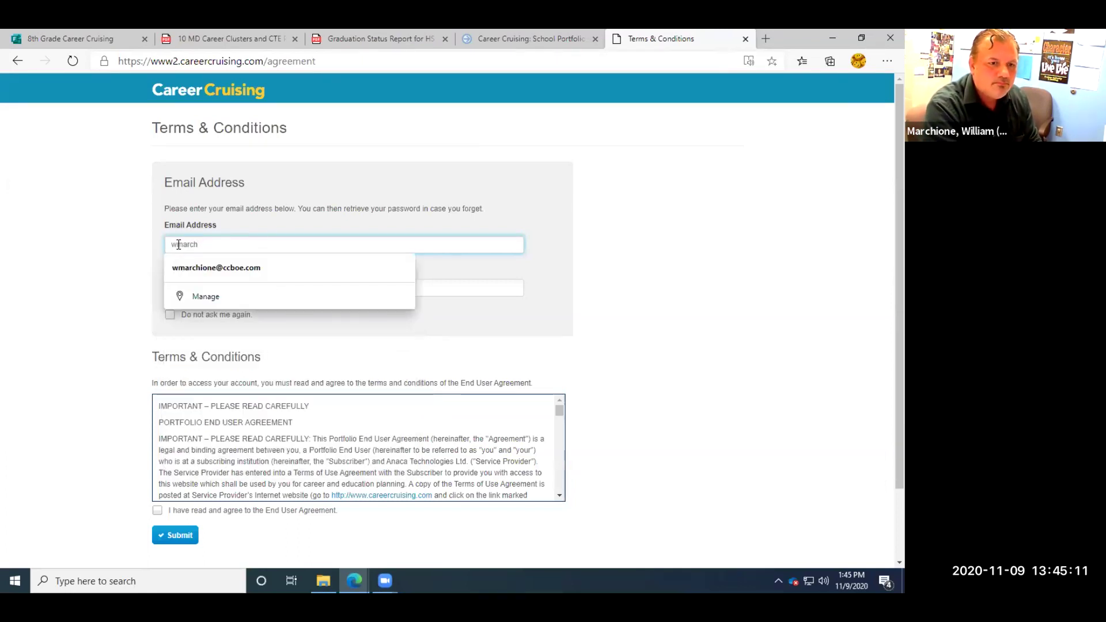
click(210, 268)
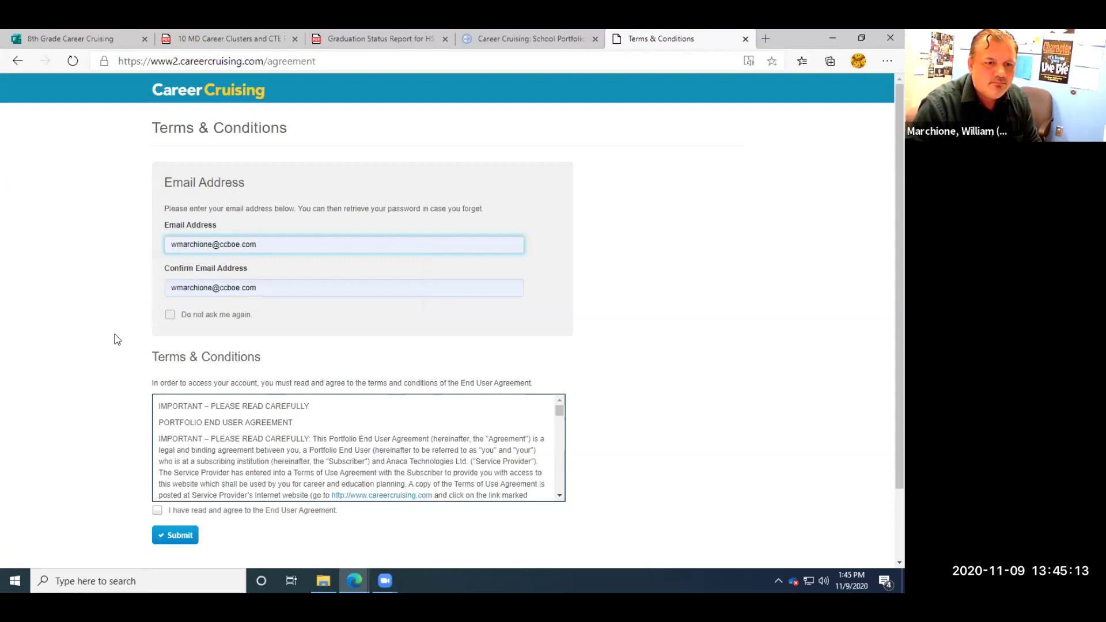
Check 'Do not ask me again', accept the End User Agreement, and submit.
click(170, 316)
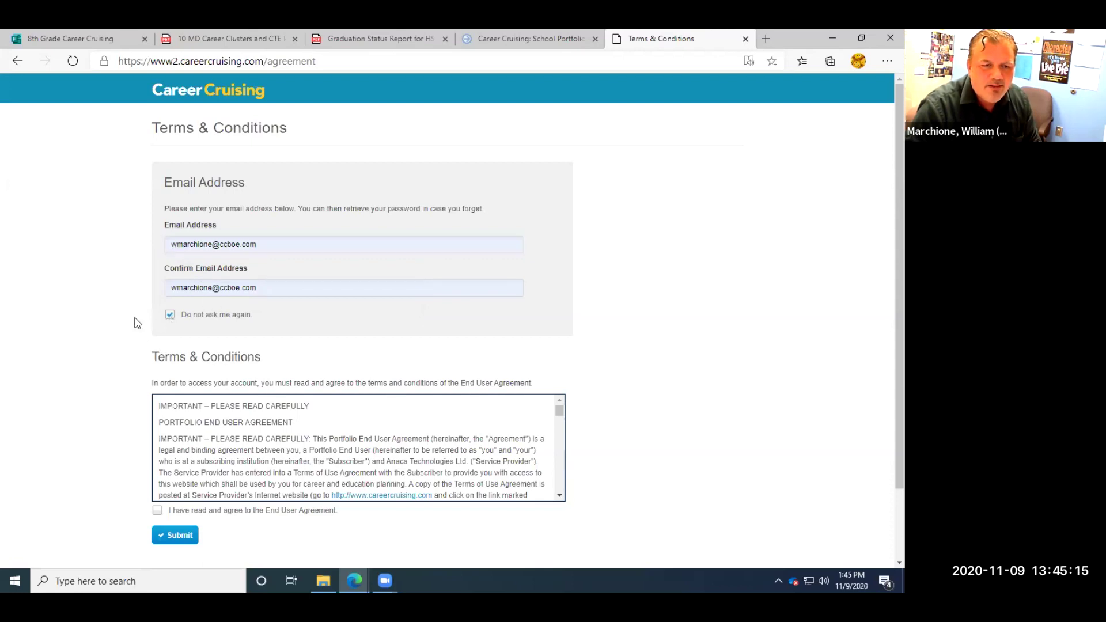
scroll(95, 357, down, 2)
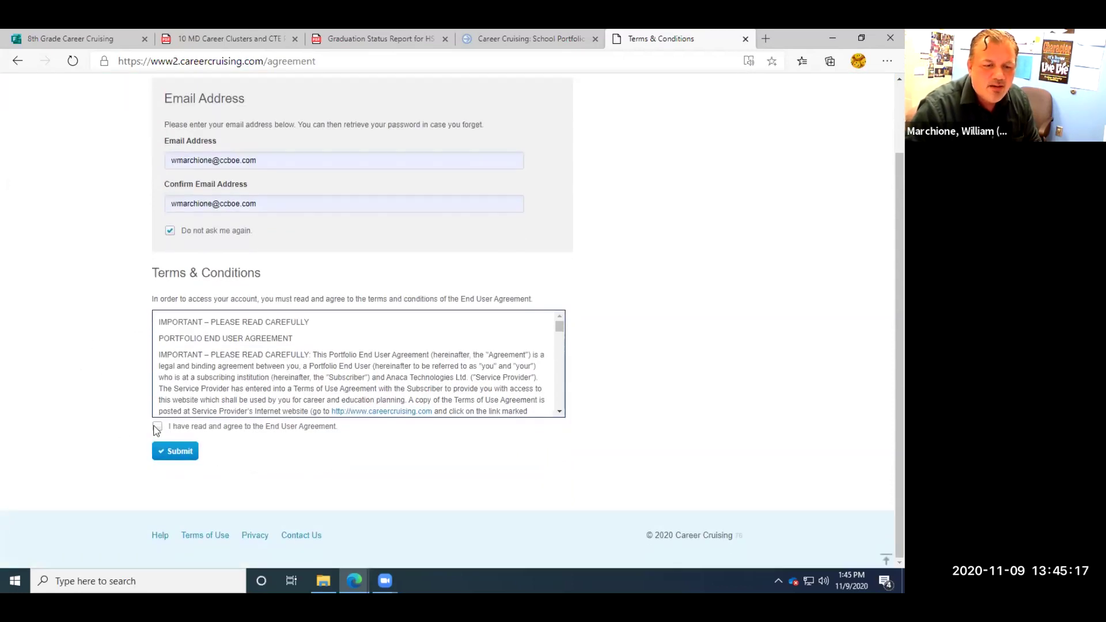
scroll(557, 329, down, 3)
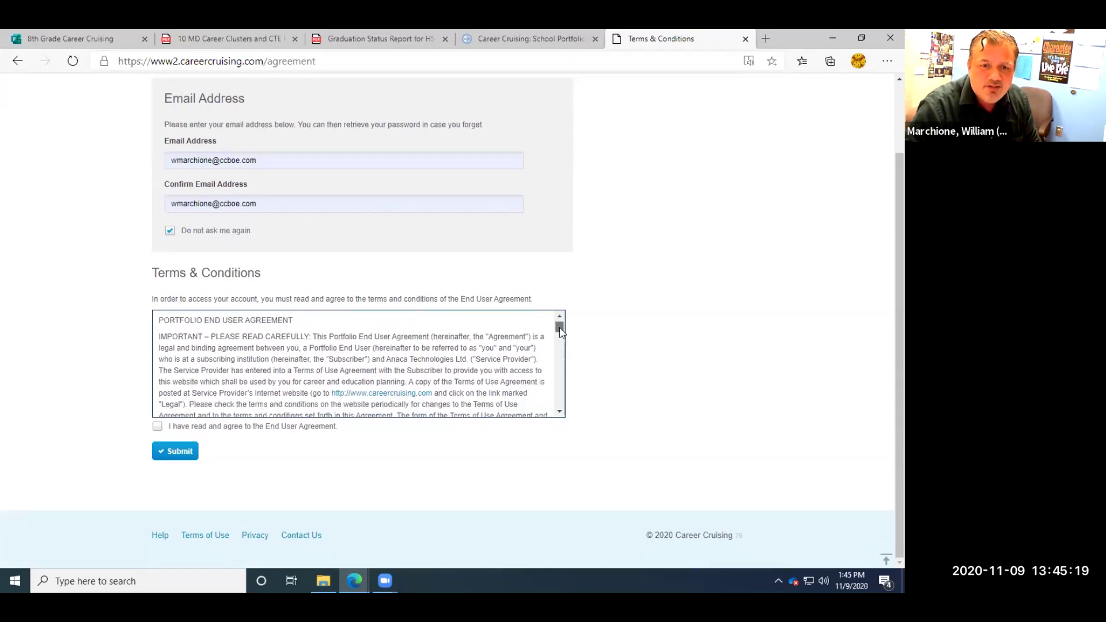
scroll(558, 328, up, 3)
click(157, 426)
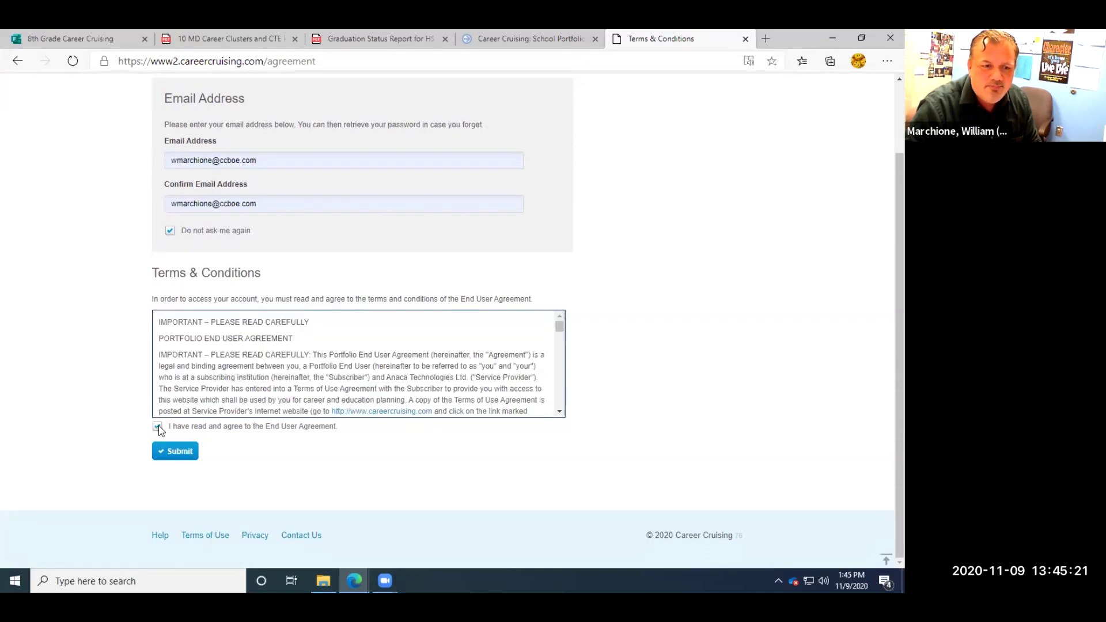
click(180, 455)
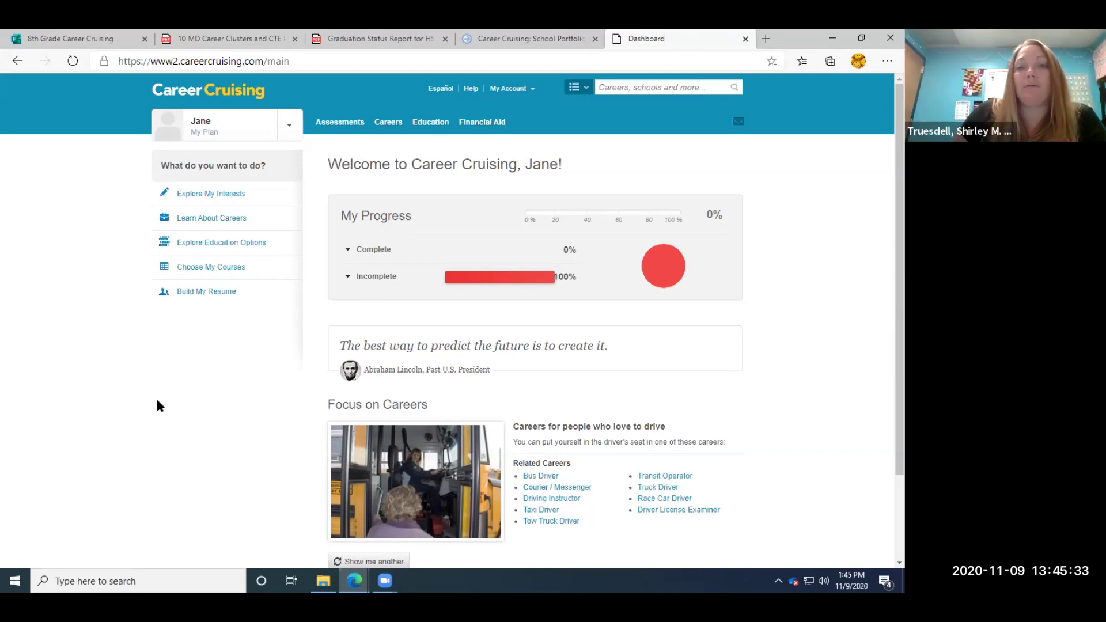
Go to Explore Careers and list careers by Maryland Career Clusters.
click(384, 121)
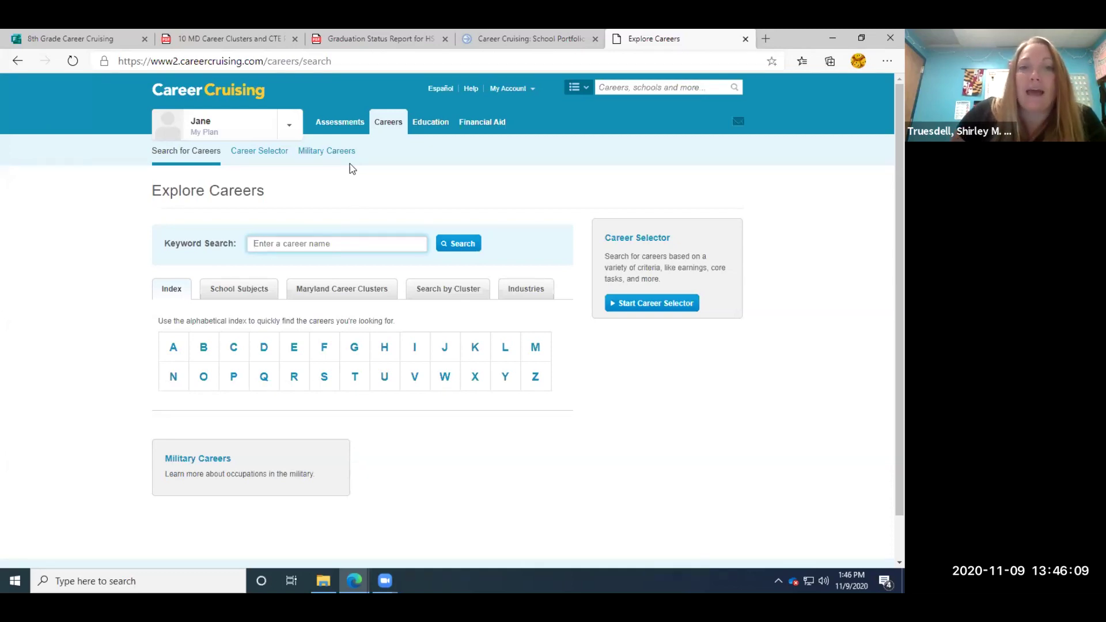
click(343, 294)
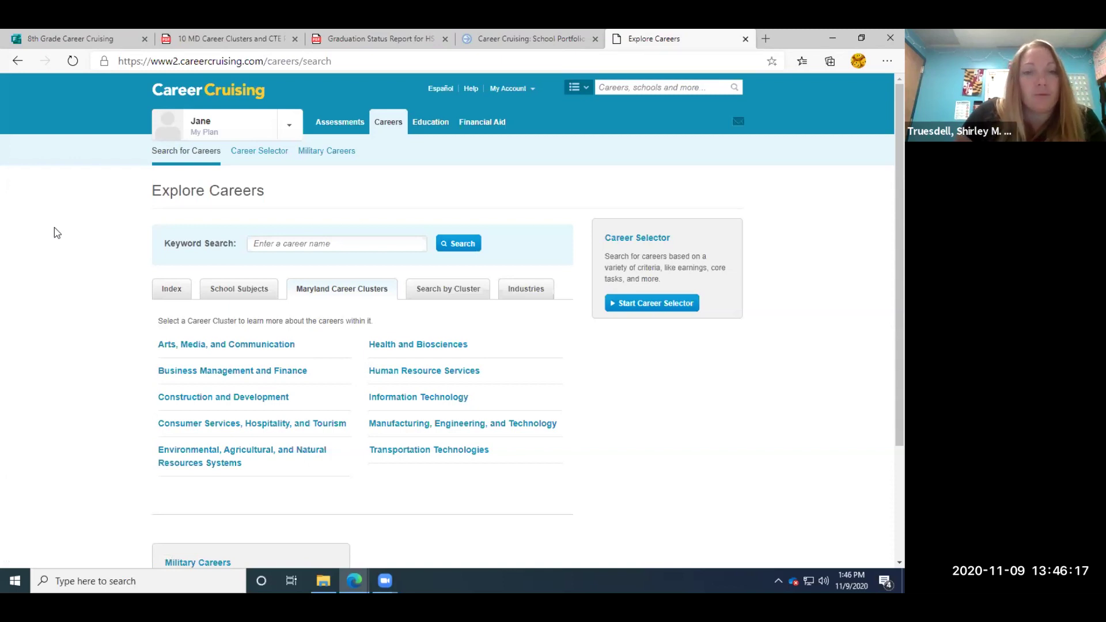
Open the Construction and Development cluster and choose Welder from its career list.
click(228, 399)
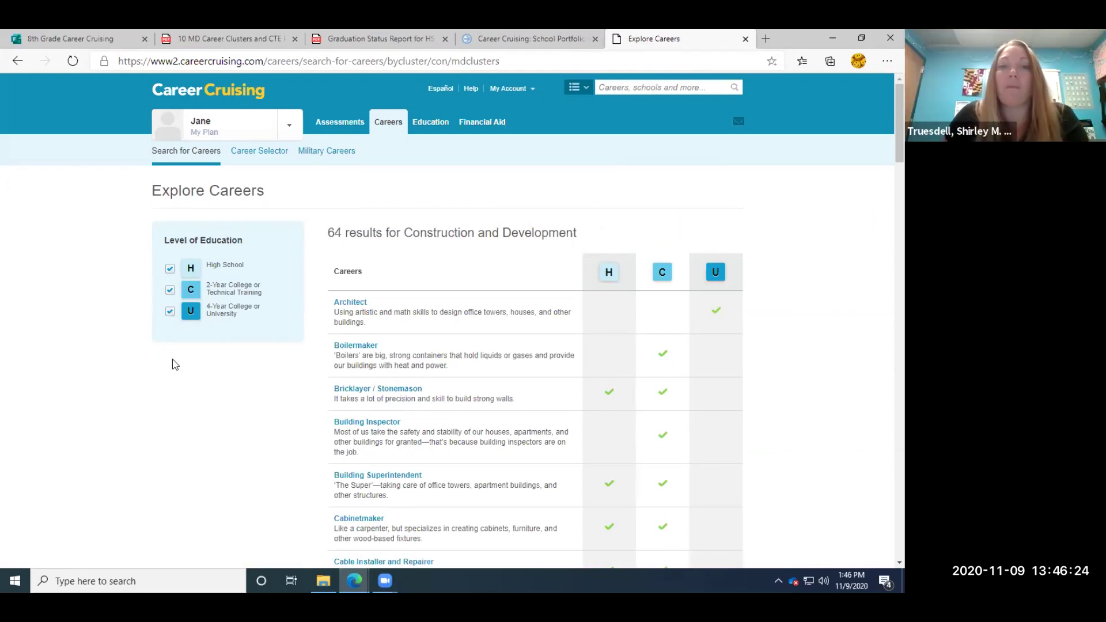
scroll(190, 370, down, 1)
scroll(190, 370, down, 2)
scroll(187, 370, up, 2)
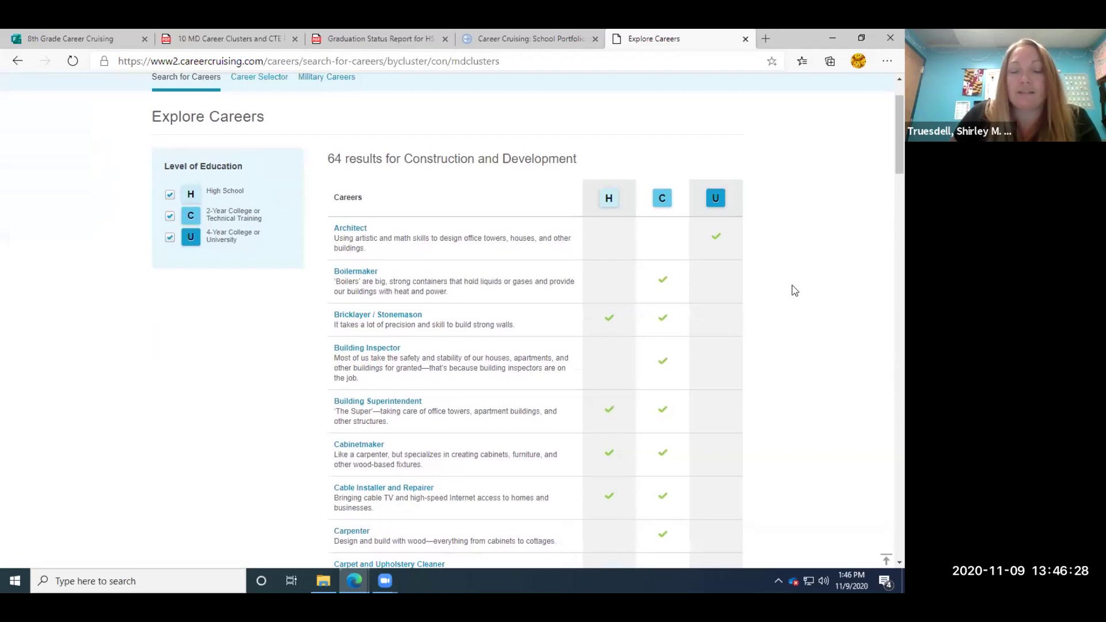
scroll(884, 182, down, 4)
scroll(884, 189, down, 4)
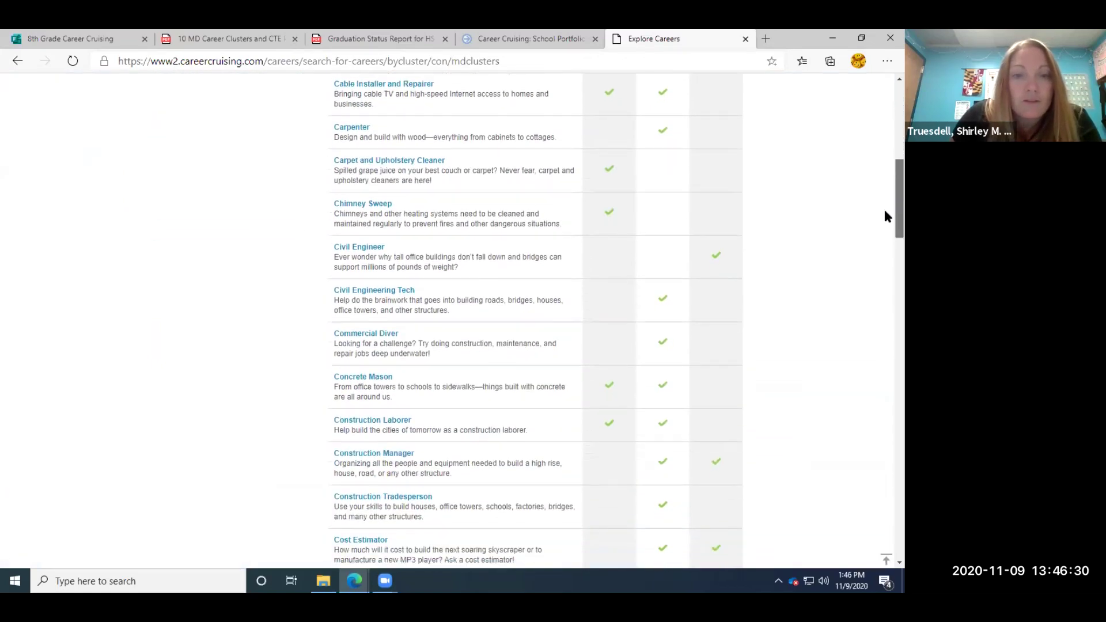
scroll(885, 231, down, 6)
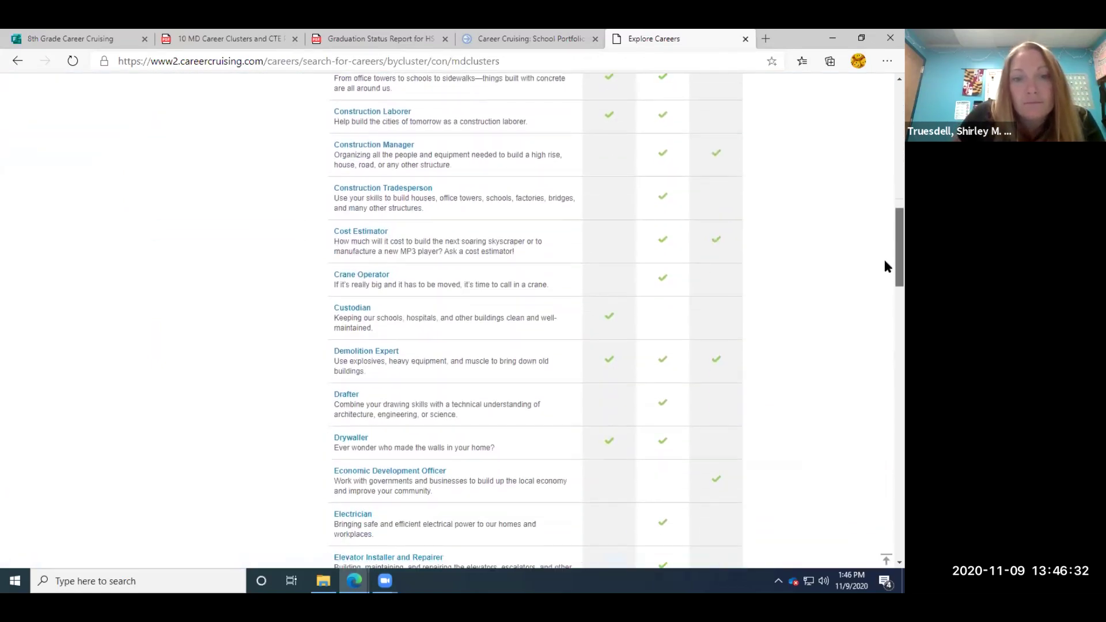
drag(884, 289, 884, 496)
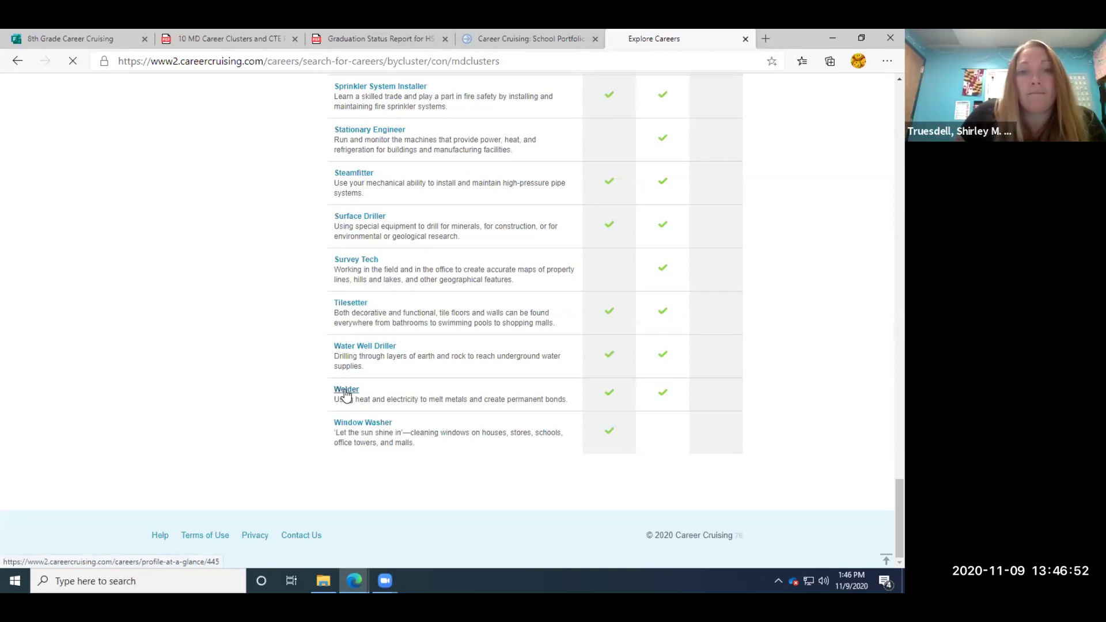
click(346, 391)
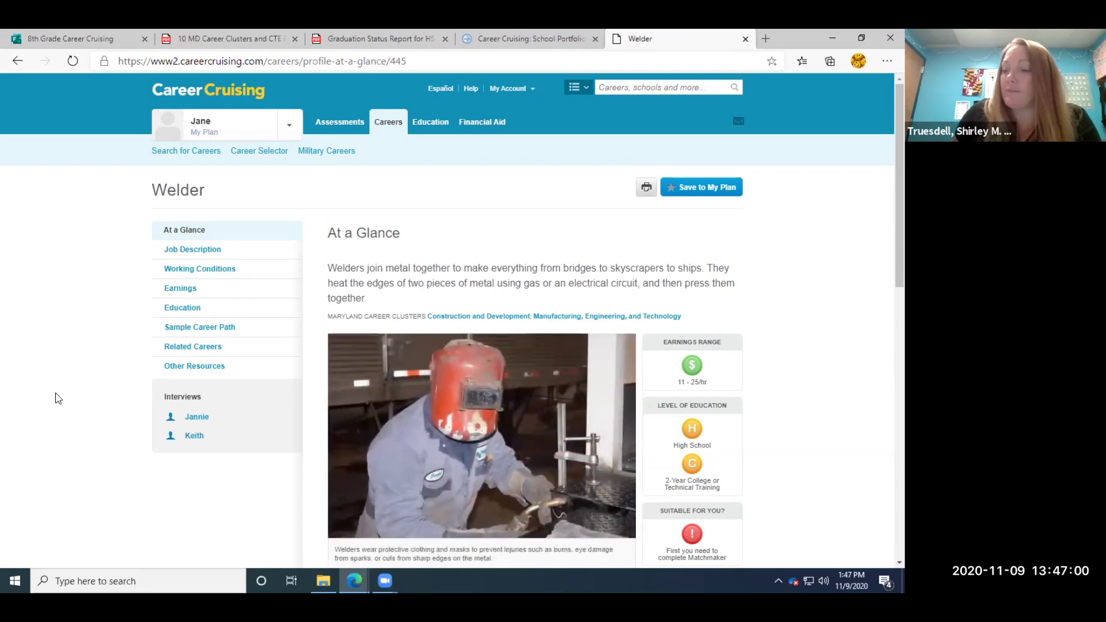
Look over the Welder At a Glance page, then return to the 8th Grade Career Cruising form.
scroll(885, 218, down, 1)
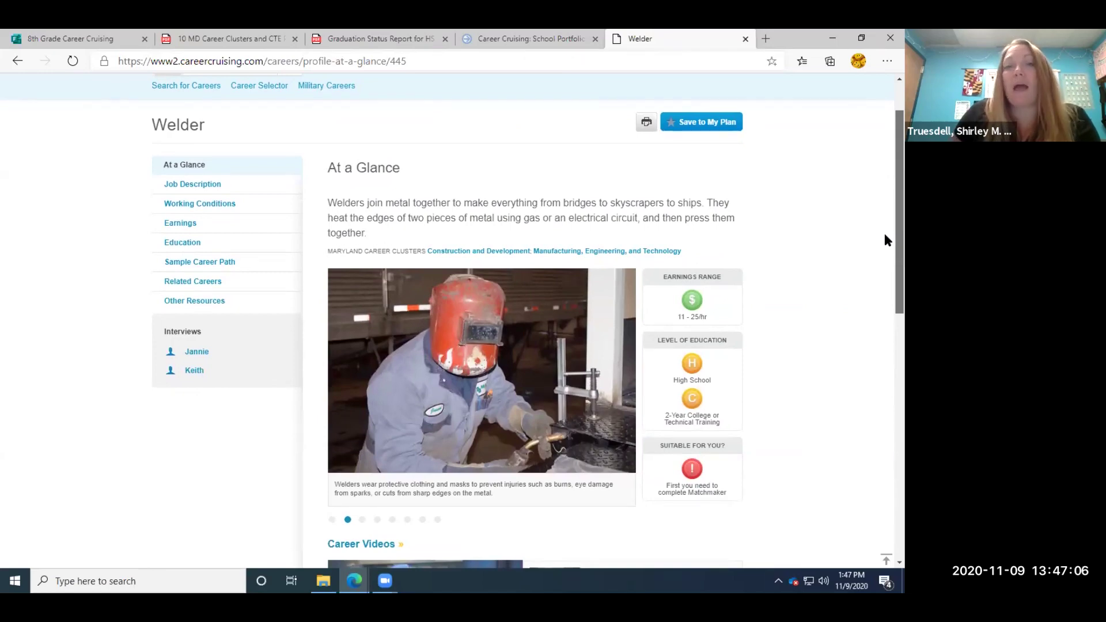
scroll(885, 236, up, 1)
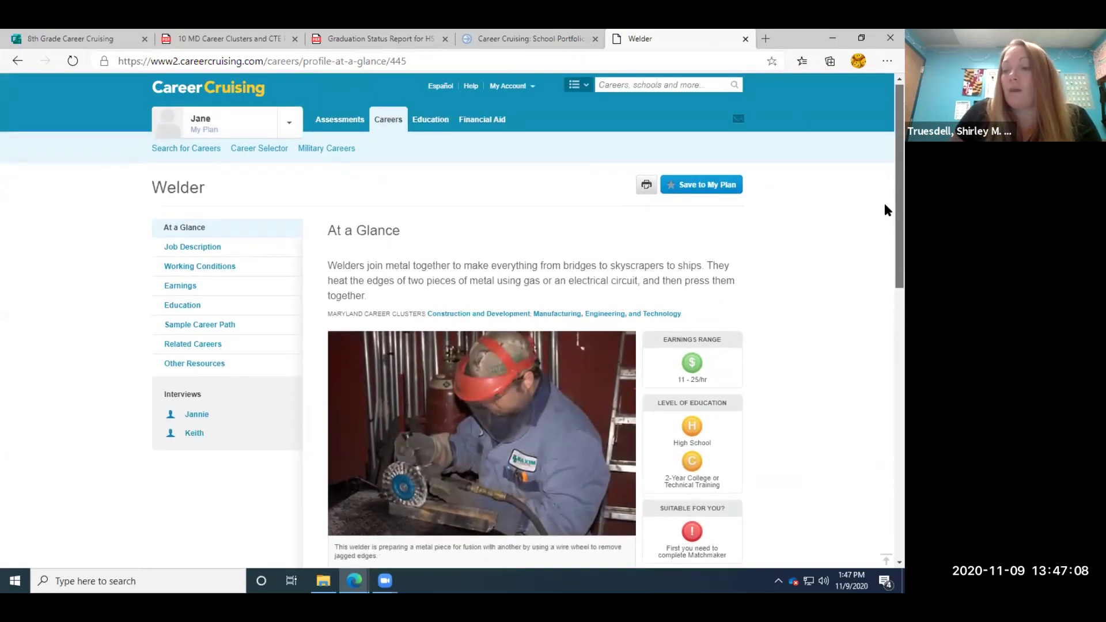
click(54, 38)
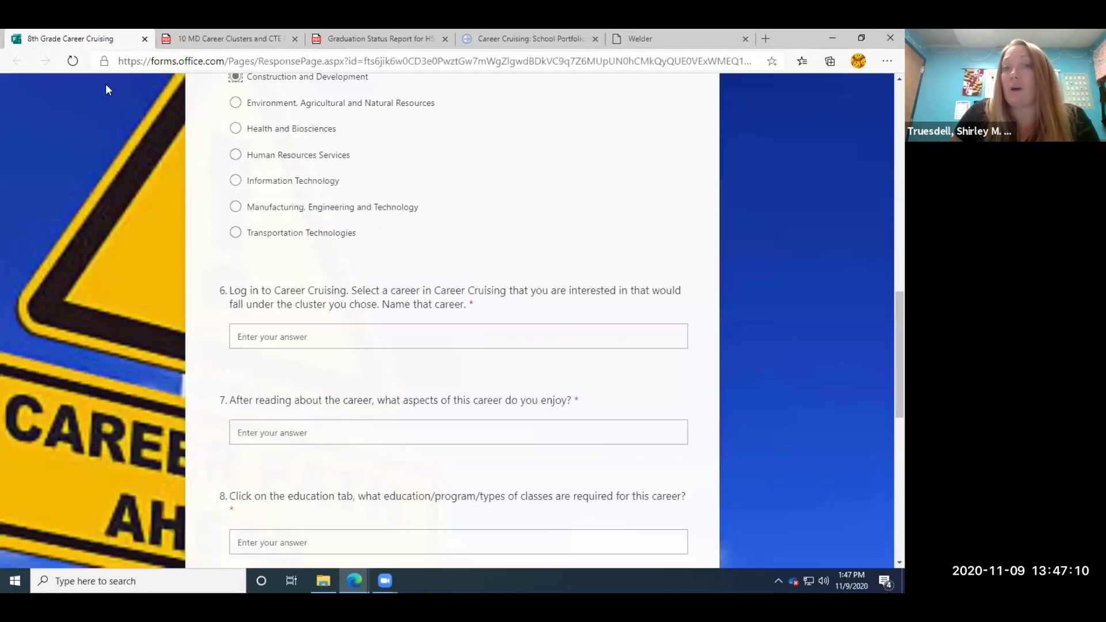
Answer question 6 with 'Welding', then go back to the Welder profile.
click(323, 339)
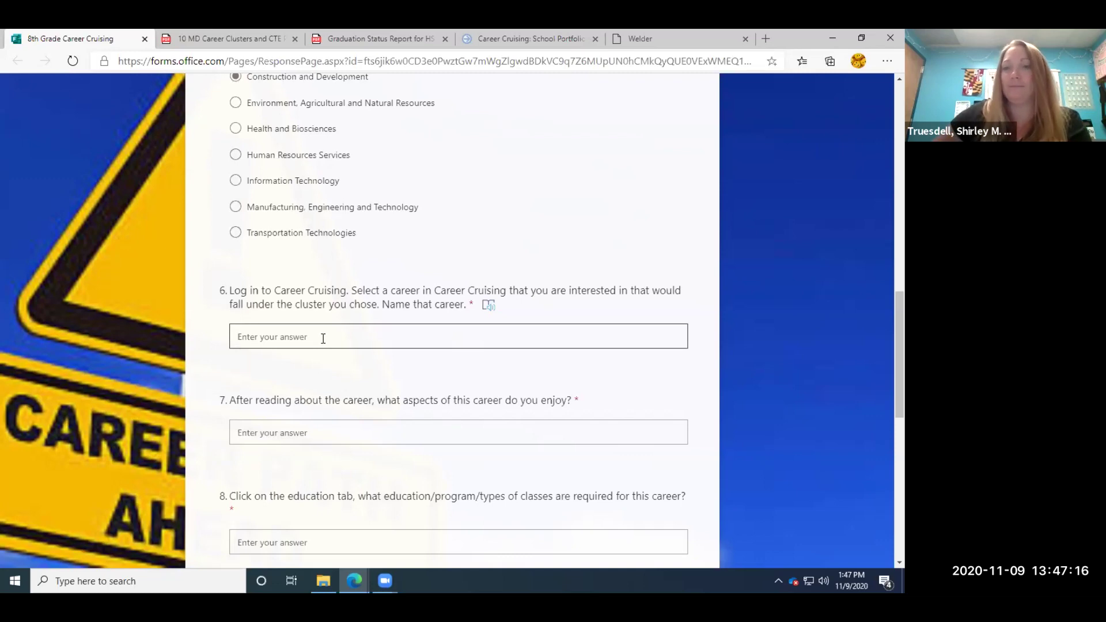
text(Welding)
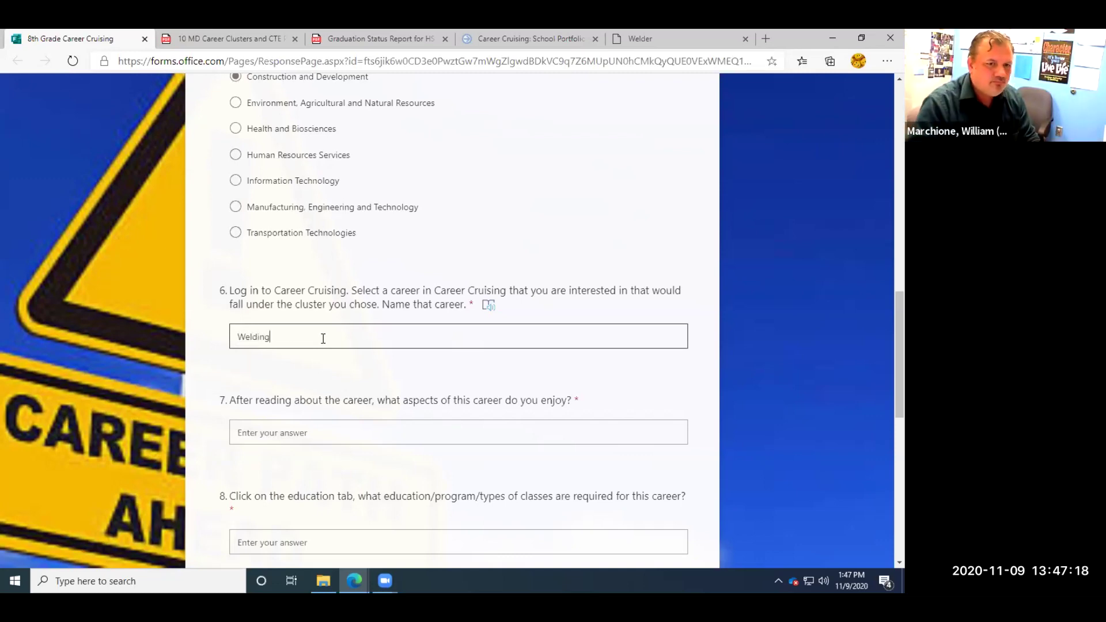
click(326, 432)
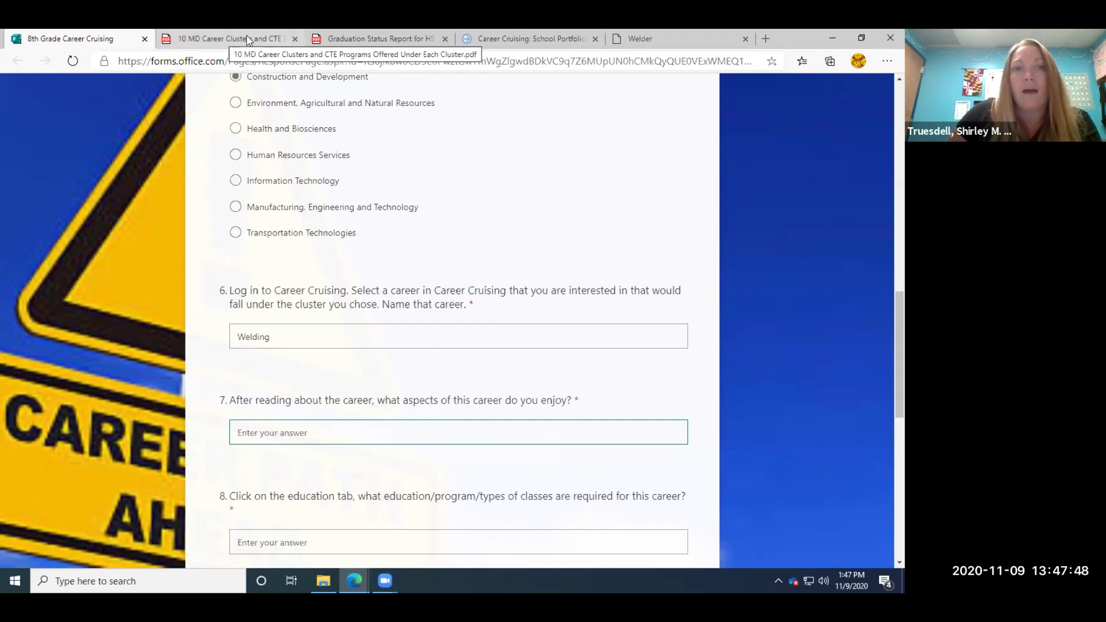
click(668, 38)
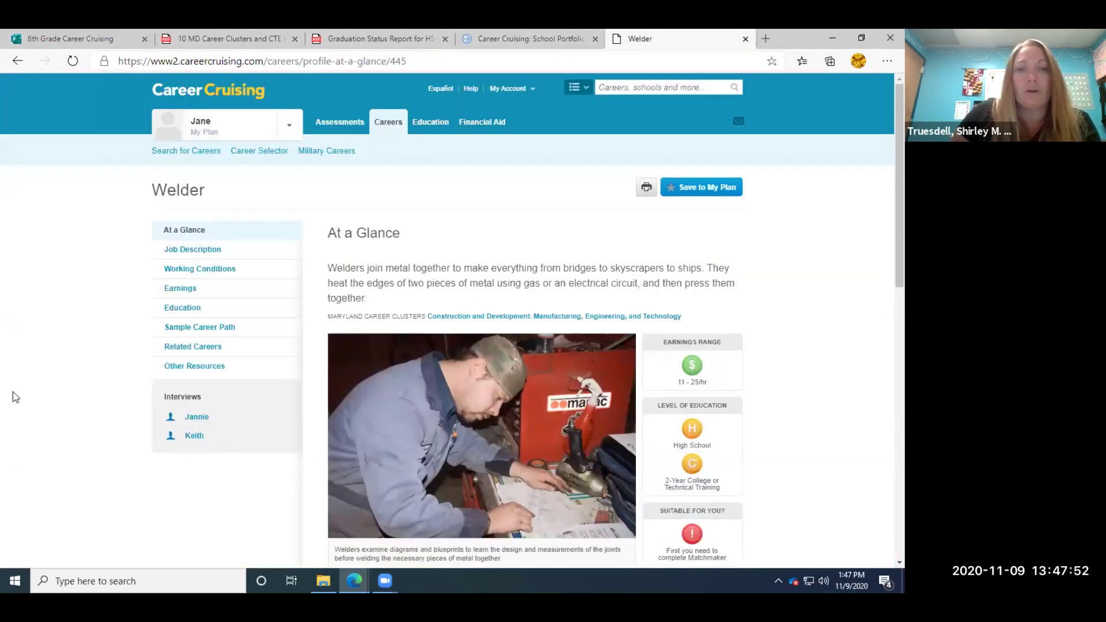
scroll(13, 391, down, 1)
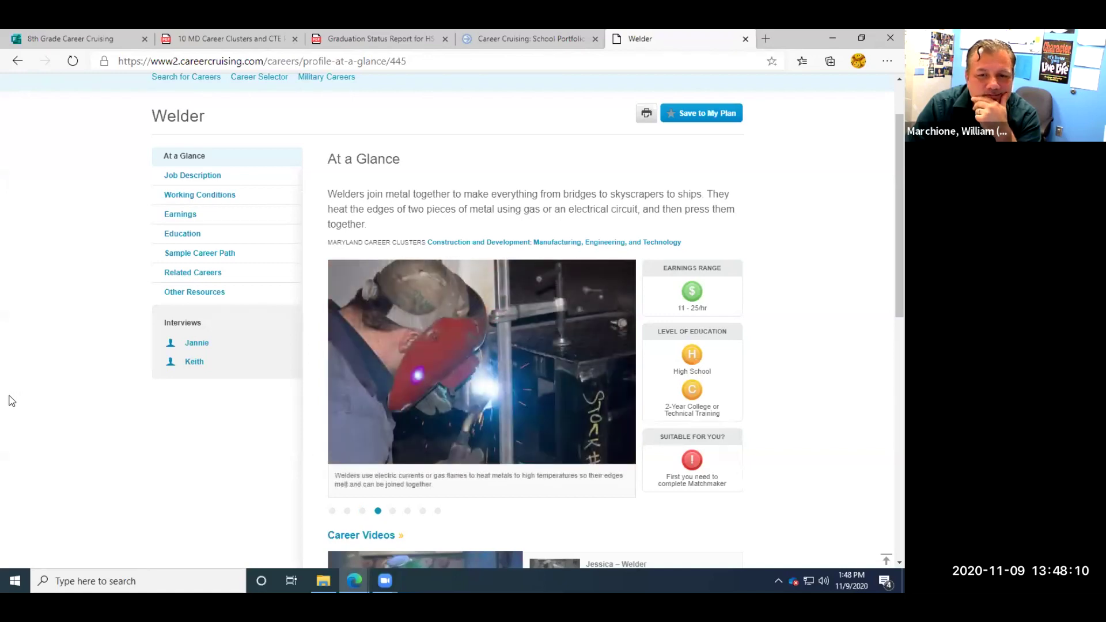
scroll(11, 398, down, 3)
scroll(12, 400, down, 4)
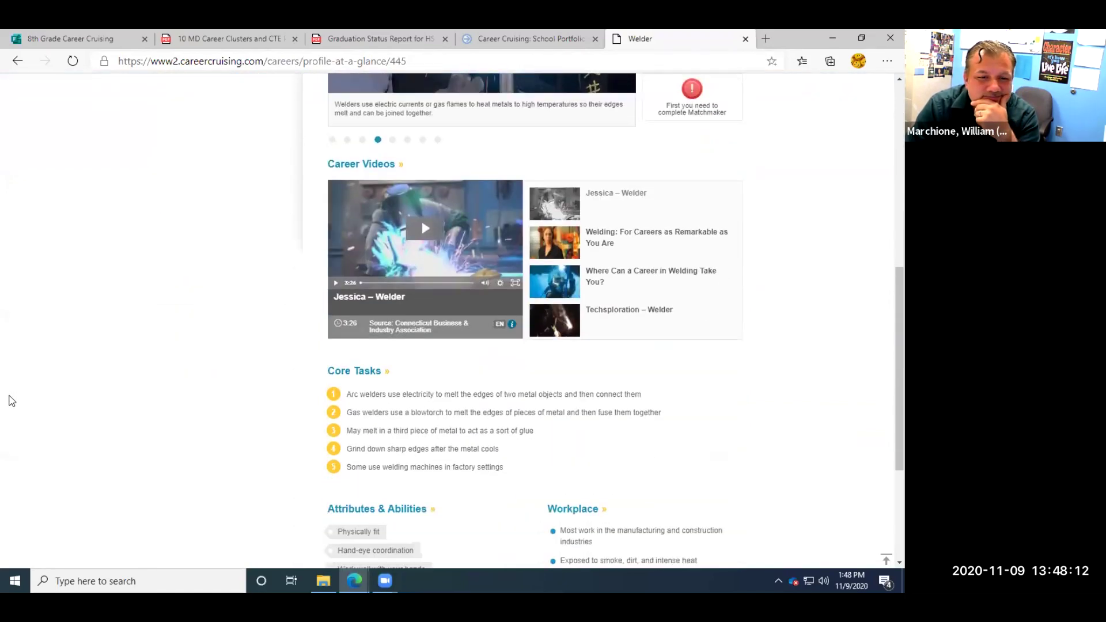
scroll(12, 400, up, 6)
scroll(12, 400, up, 2)
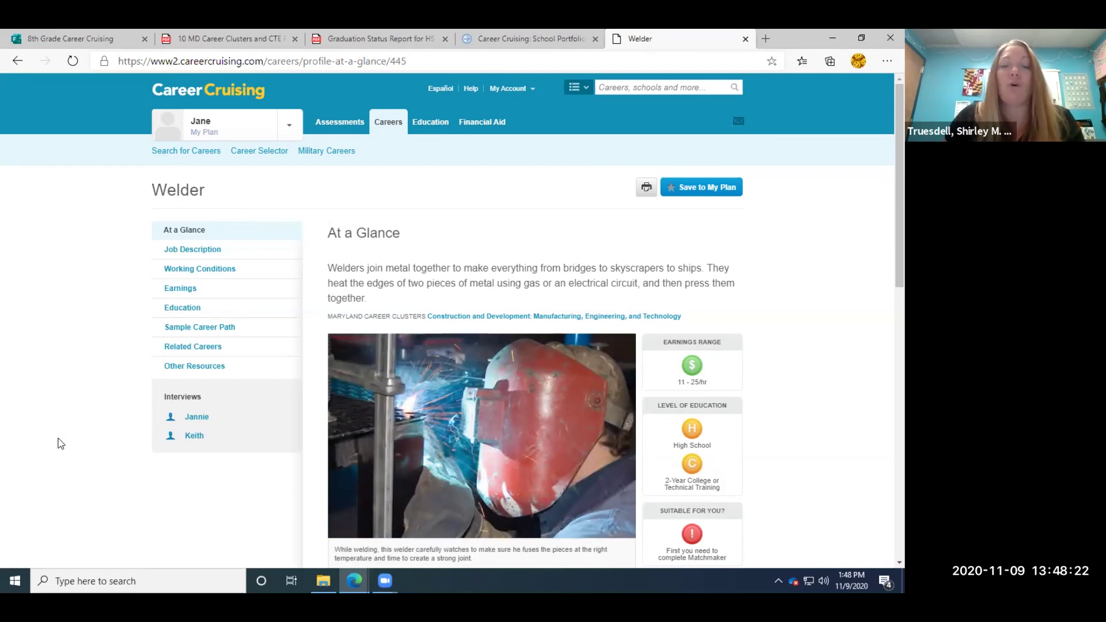
scroll(60, 443, down, 5)
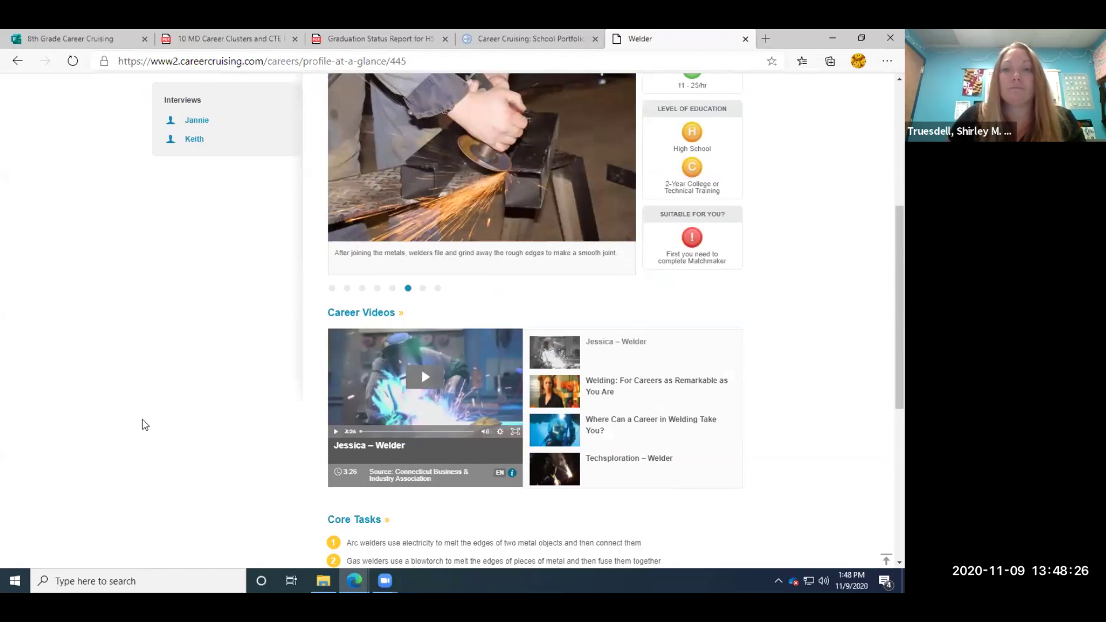
scroll(143, 420, down, 3)
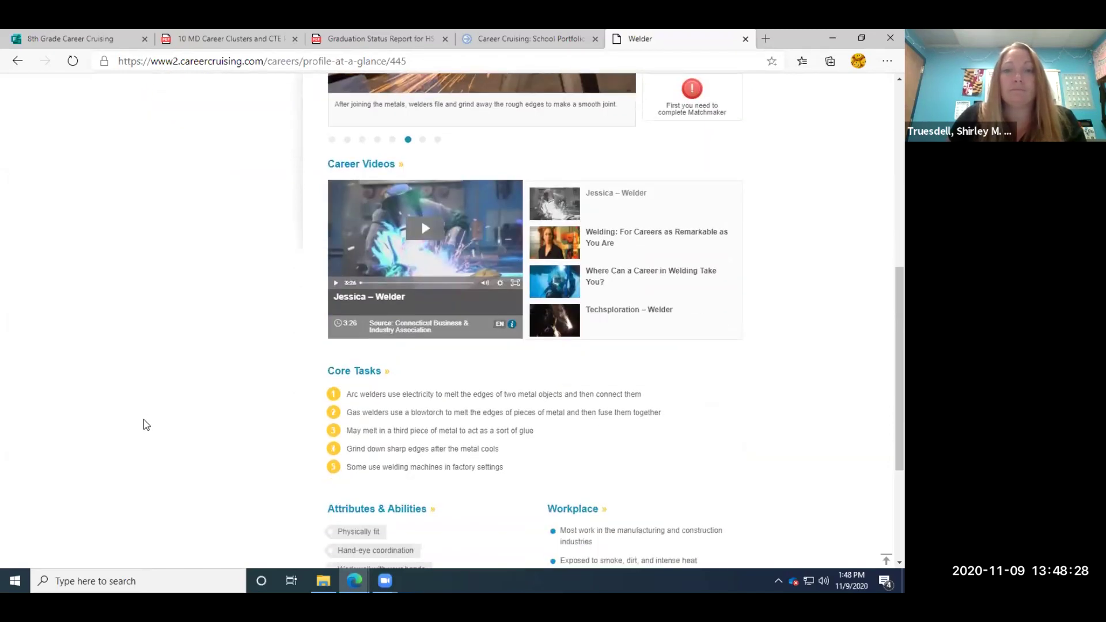
scroll(143, 419, down, 1)
scroll(165, 399, down, 1)
scroll(165, 399, up, 1)
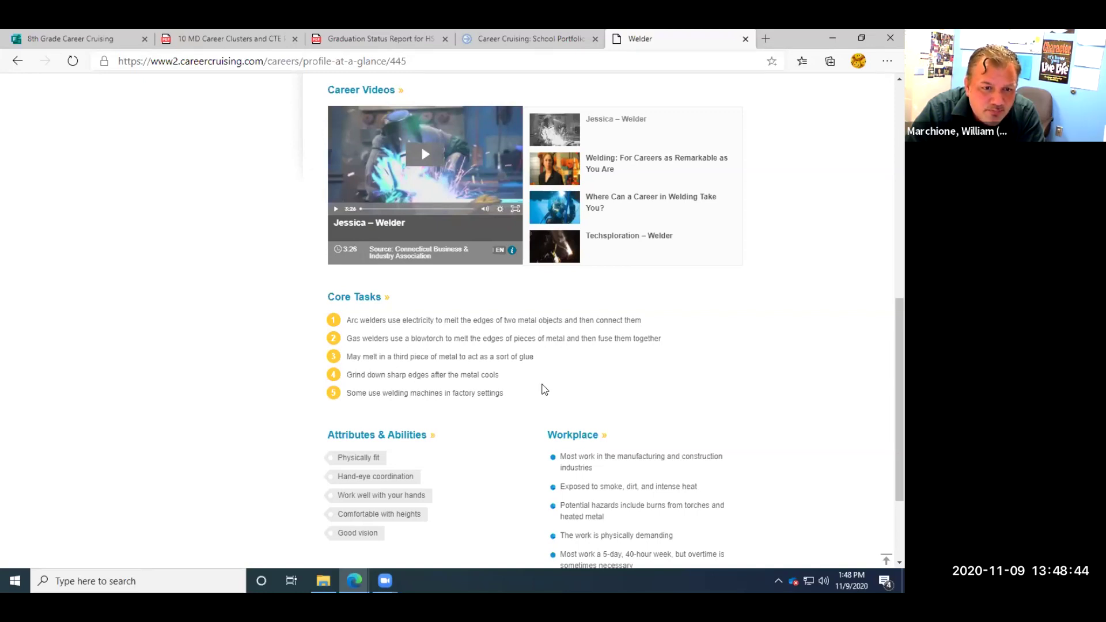
Scroll through the Welder At a Glance overview of 11–25/hr earnings and education requirements.
scroll(395, 389, down, 1)
scroll(394, 390, up, 1)
scroll(394, 390, down, 1)
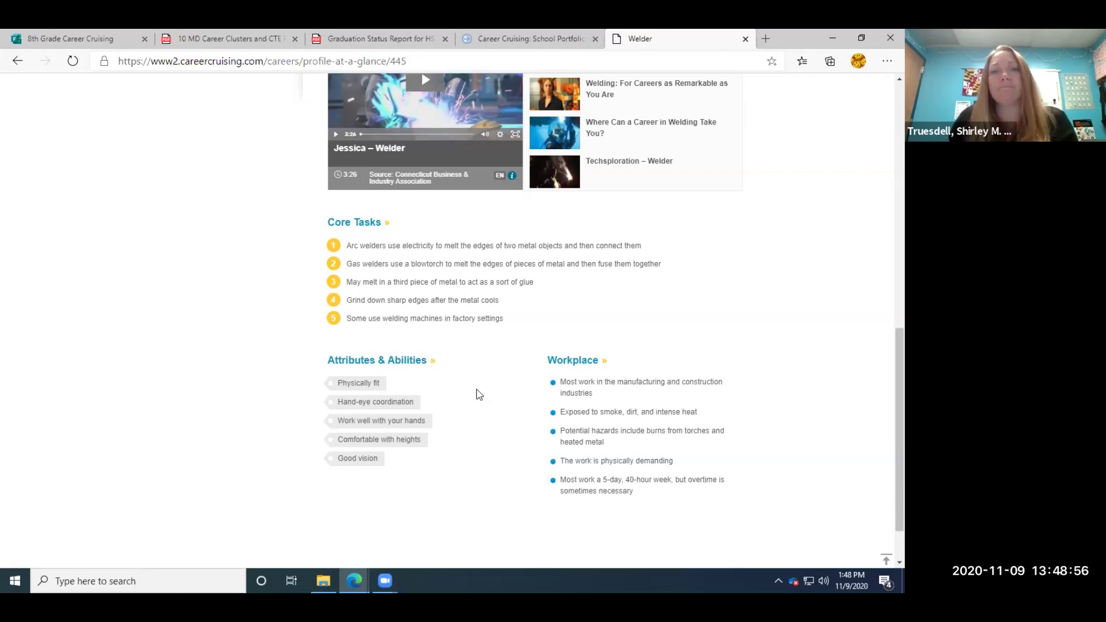
scroll(576, 386, up, 1)
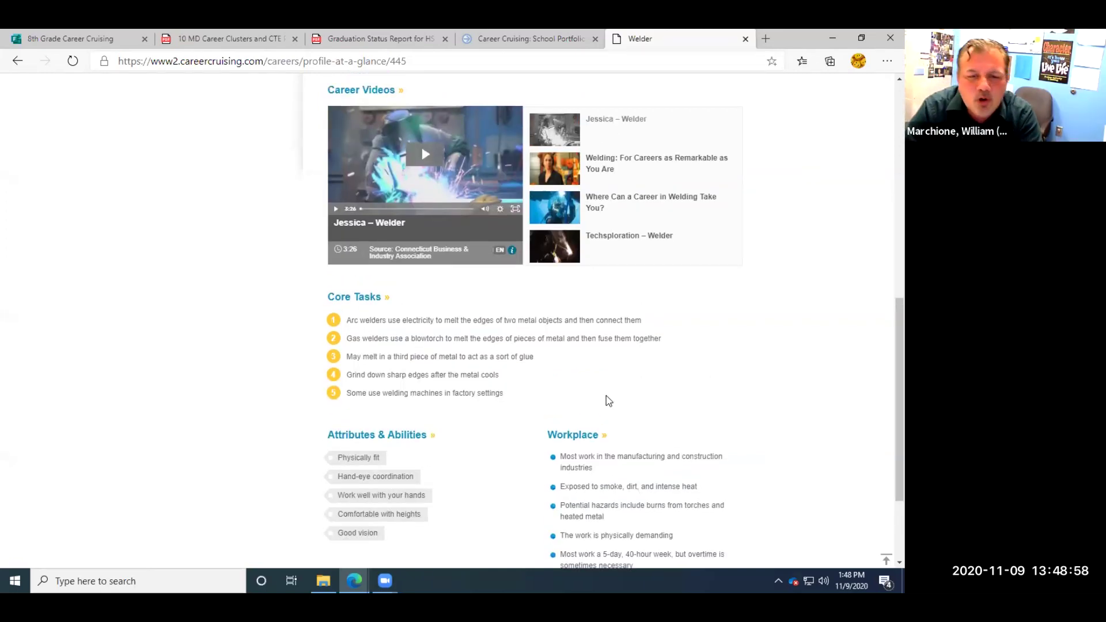
scroll(608, 401, down, 1)
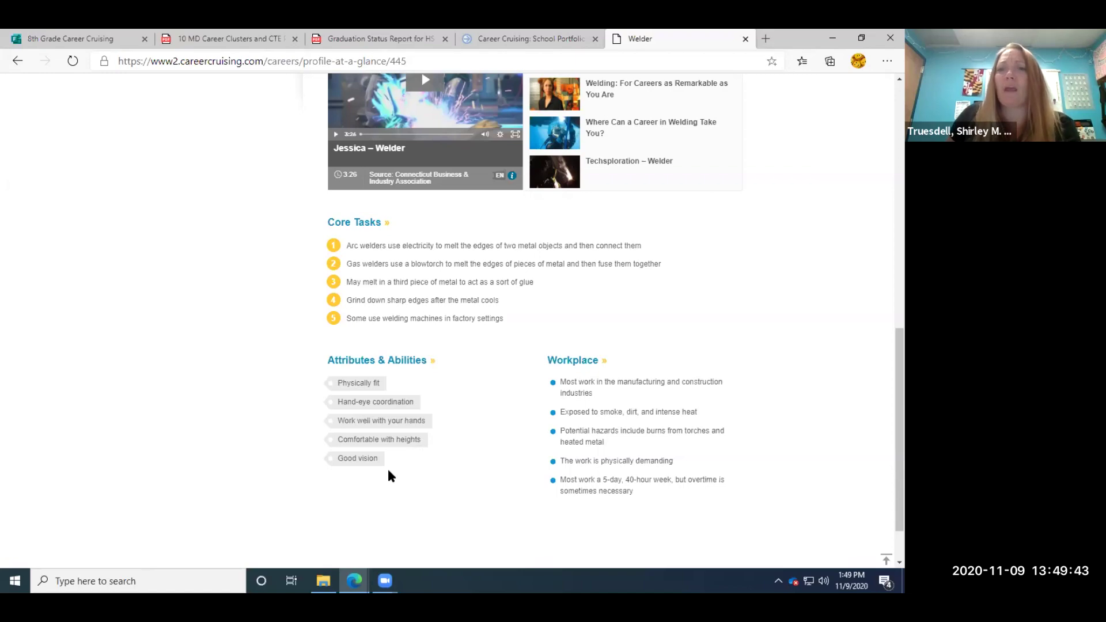
scroll(391, 472, up, 7)
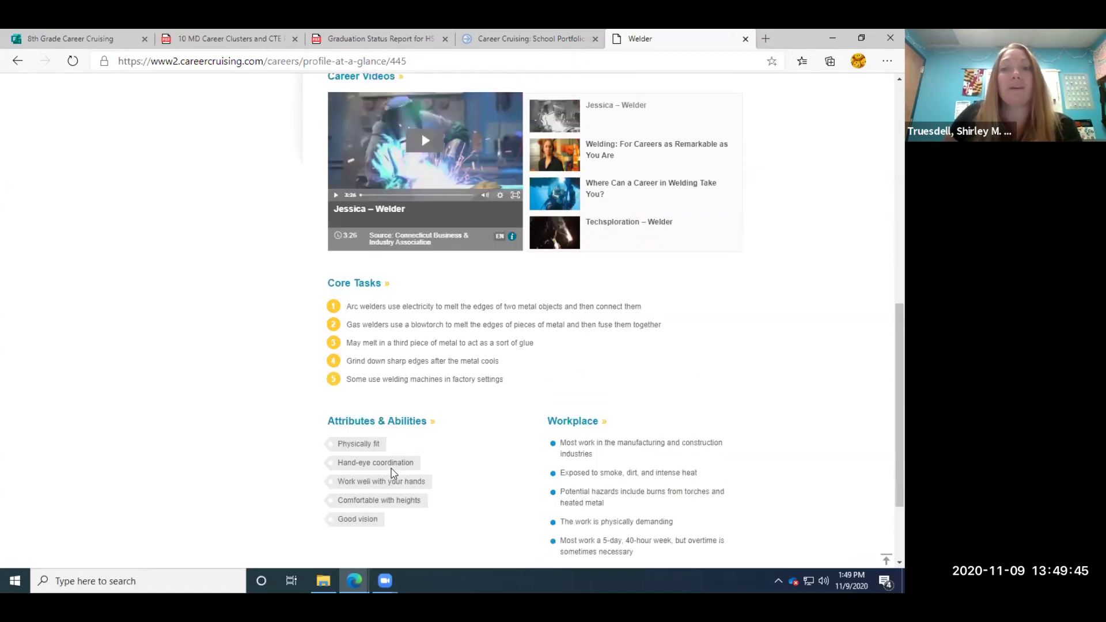
scroll(391, 468, up, 3)
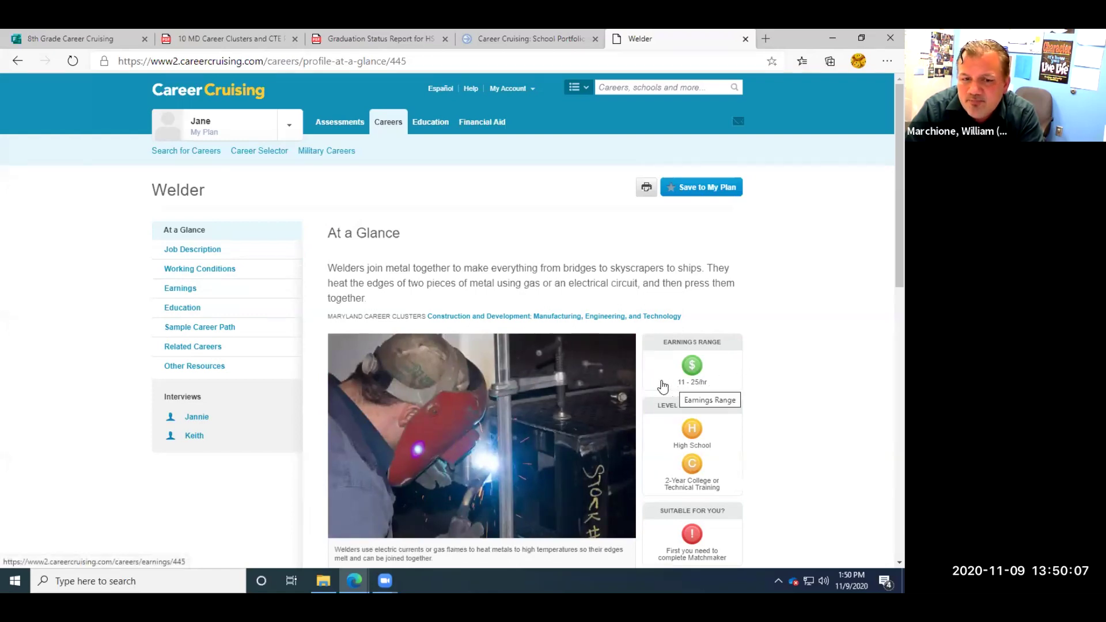
Open Welder Earnings and highlight the Maryland entry and median hourly wages ($17.24, $21.44).
click(182, 288)
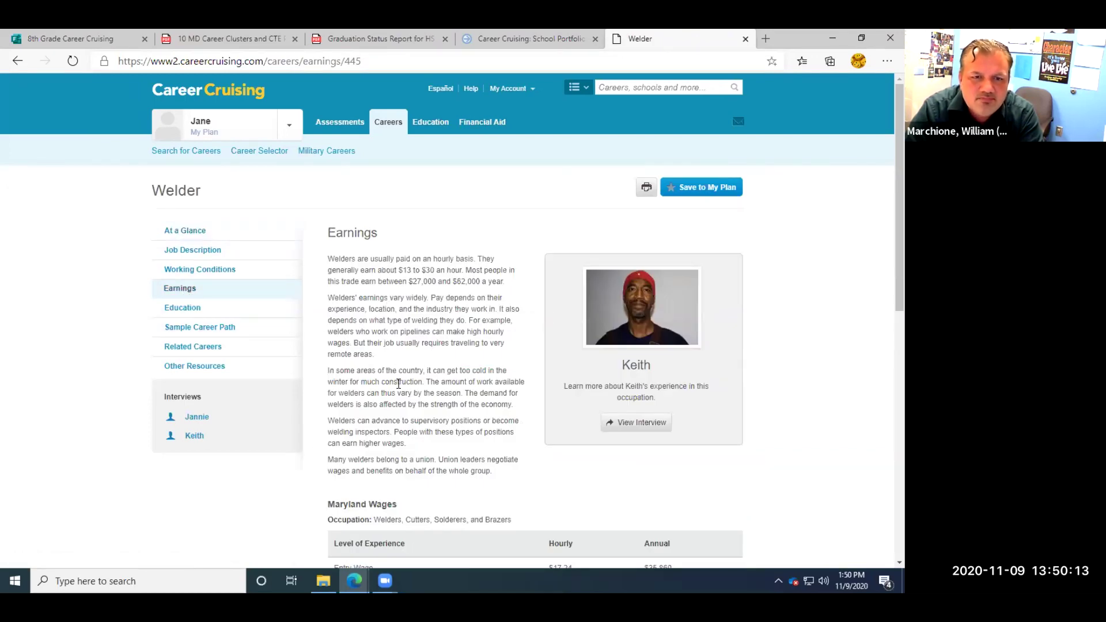
scroll(412, 334, down, 3)
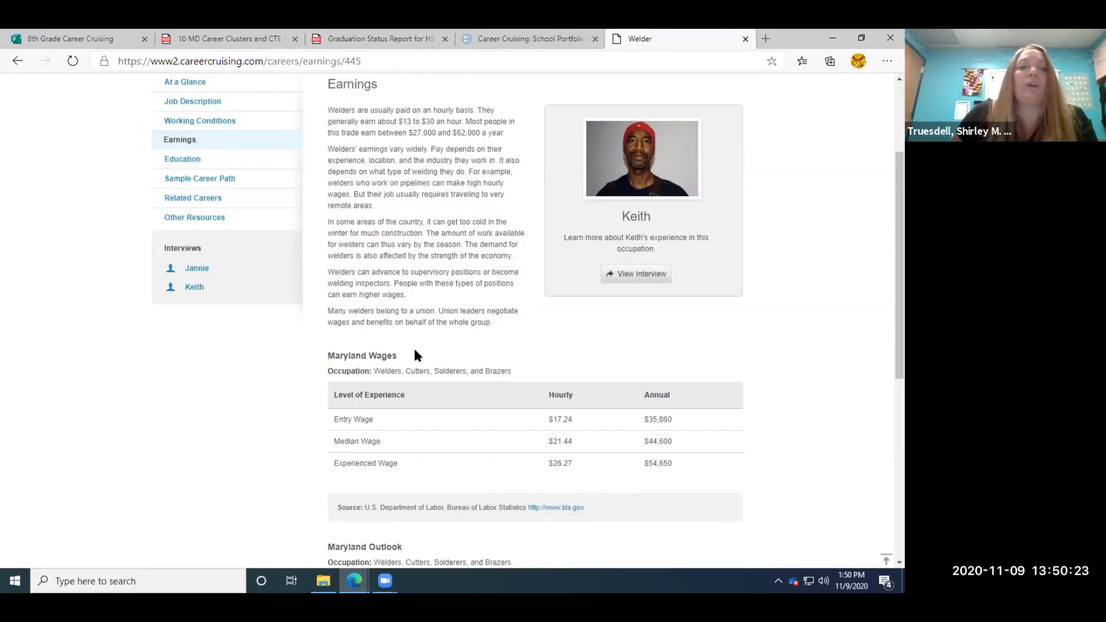
scroll(415, 350, up, 3)
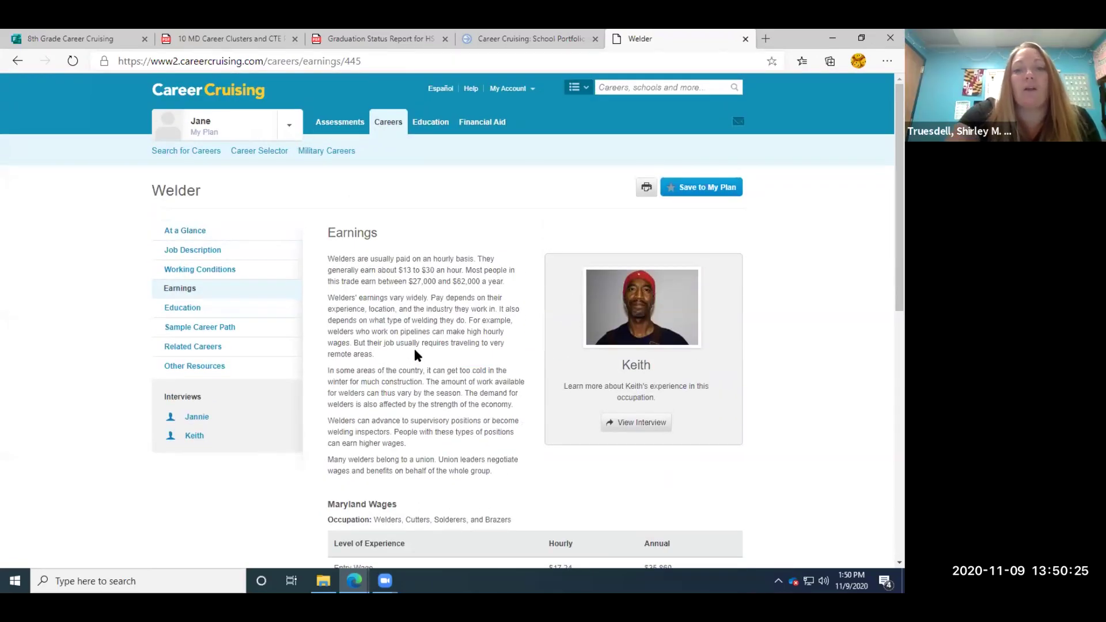
scroll(414, 353, down, 4)
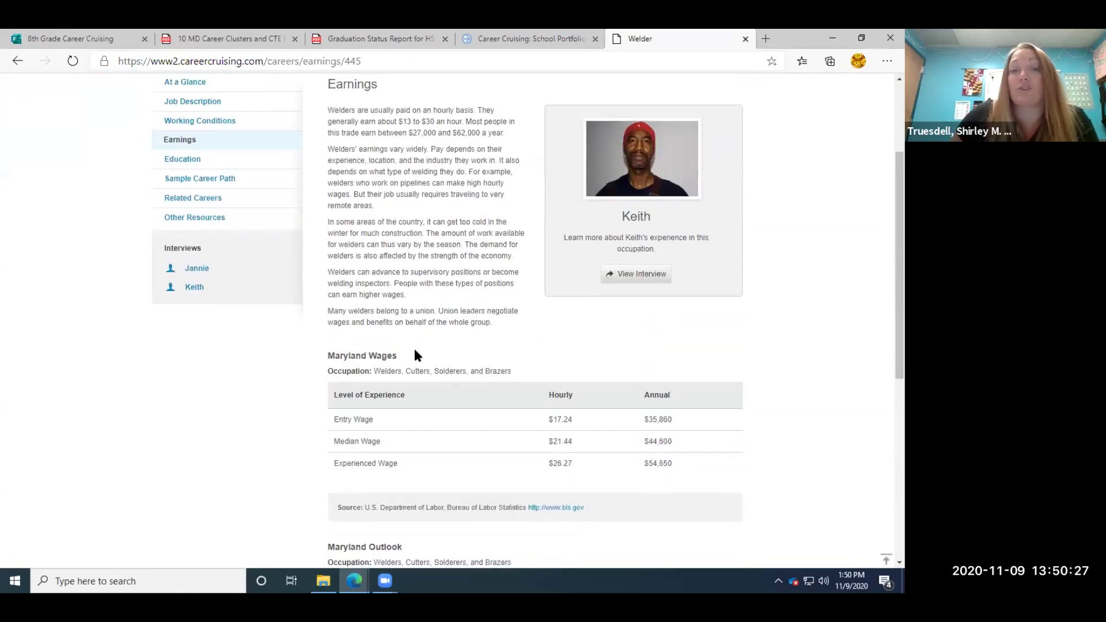
scroll(413, 350, down, 1)
scroll(412, 350, up, 1)
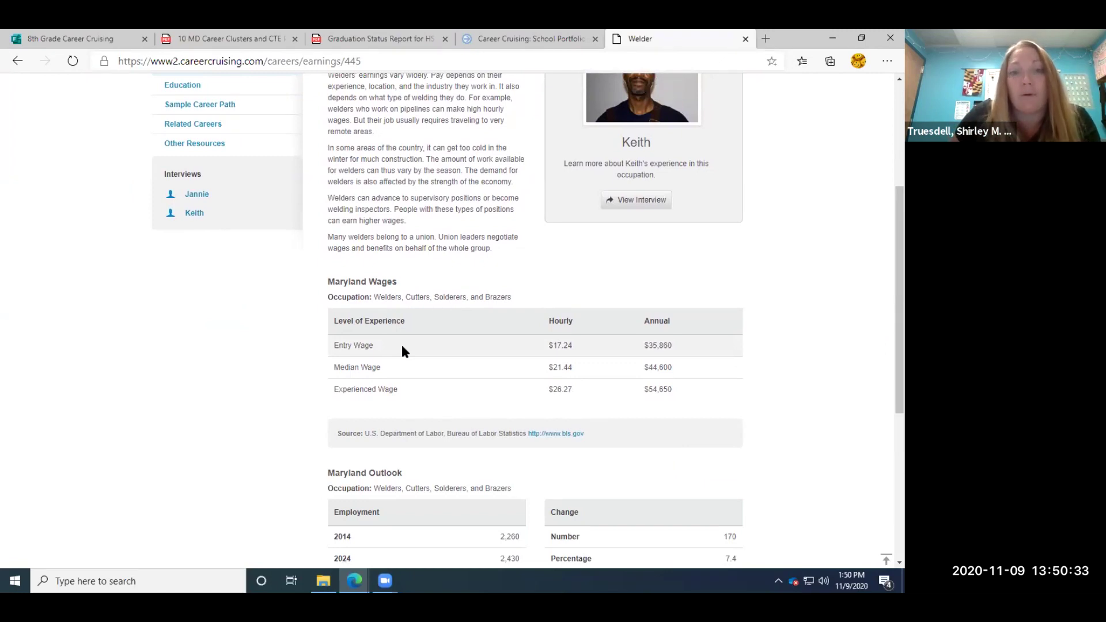
drag(550, 344, 548, 366)
click(545, 389)
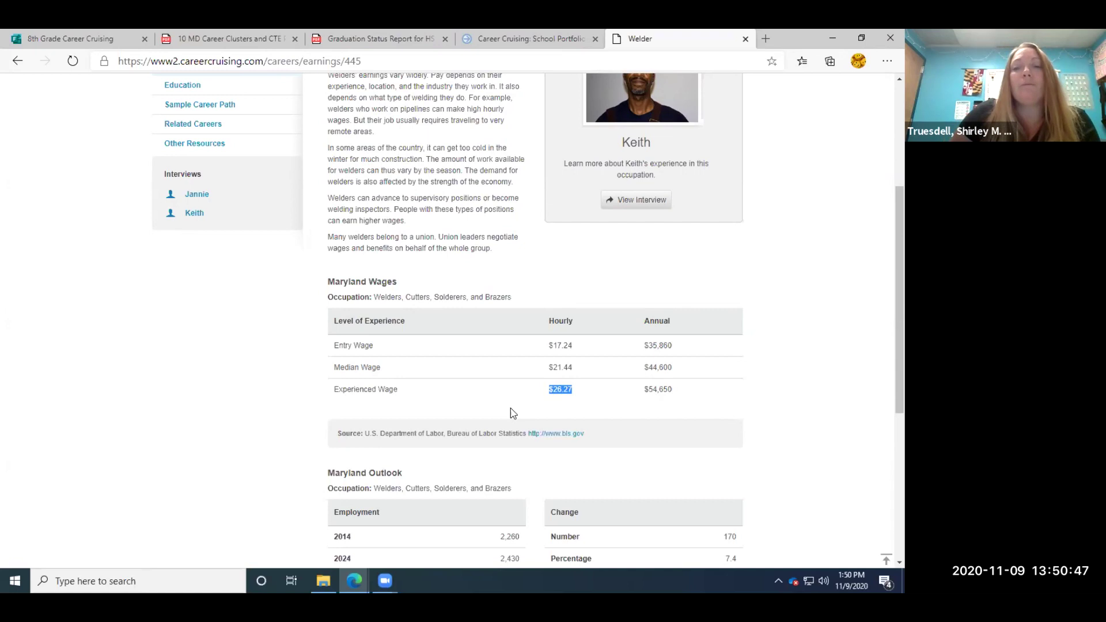
click(510, 408)
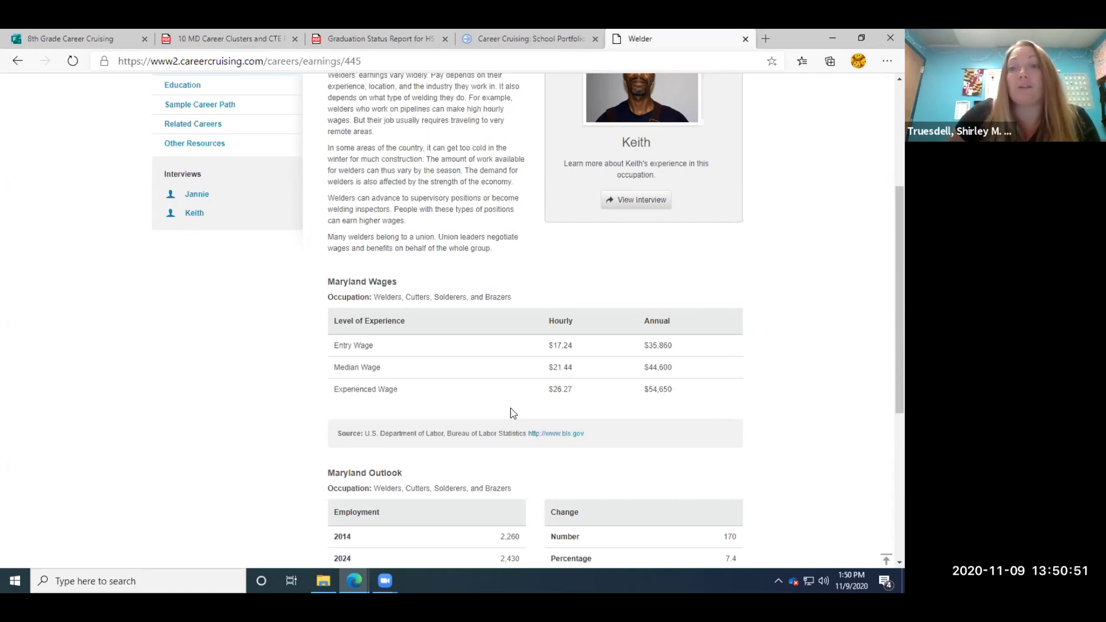
Scroll back up and open the first welder interview.
scroll(510, 408, up, 3)
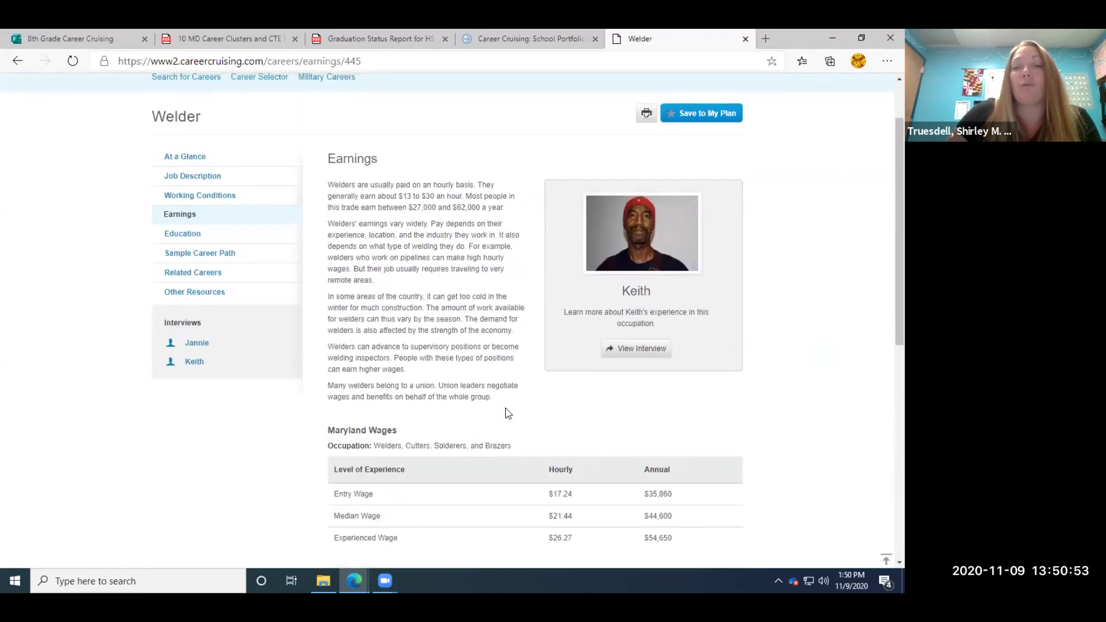
scroll(507, 412, up, 2)
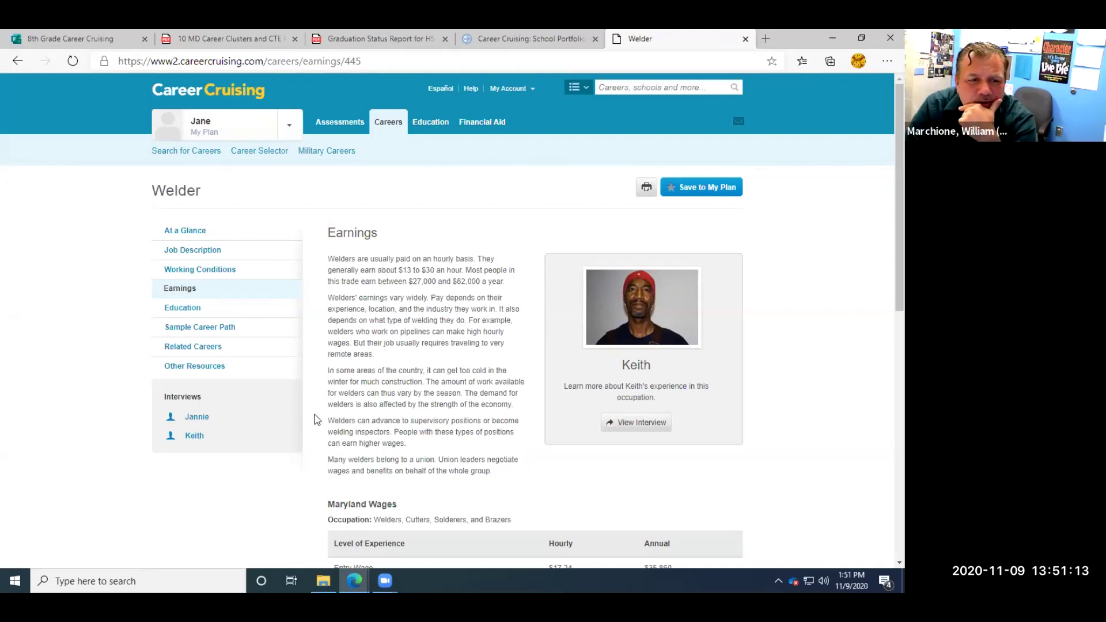
click(198, 418)
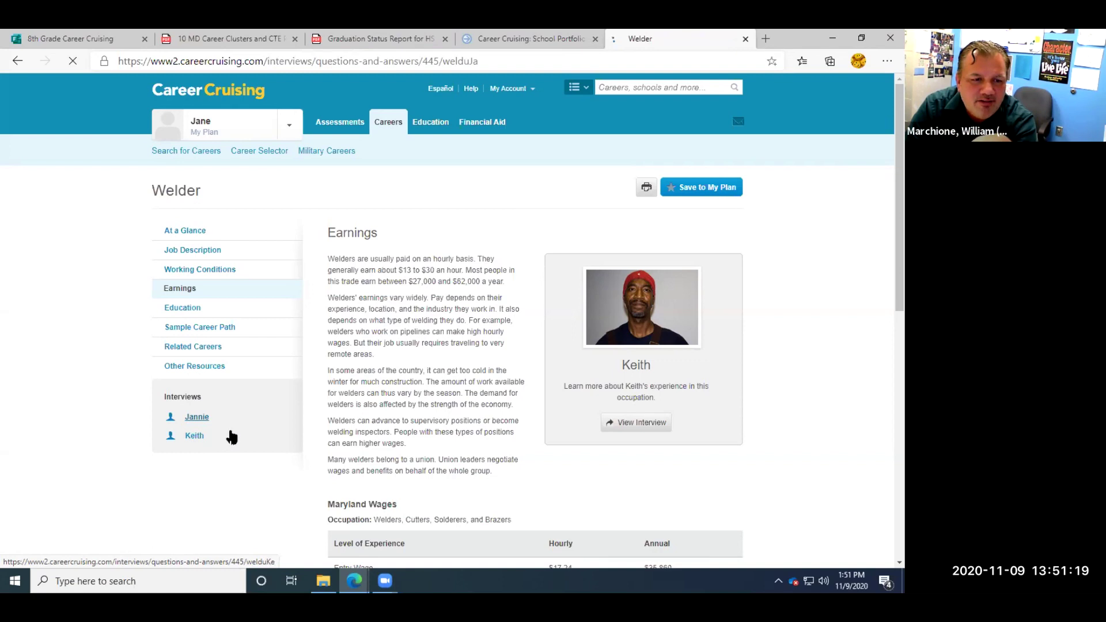
In the first welder's interview, go to Advice and play the video recommending school or apprenticeship.
click(195, 437)
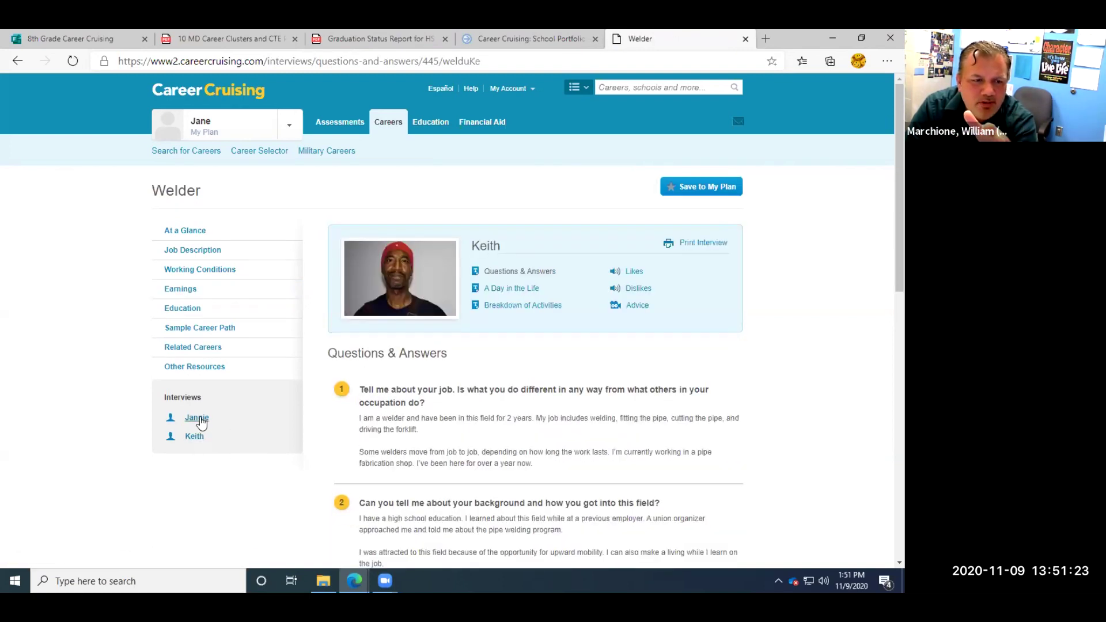
click(196, 419)
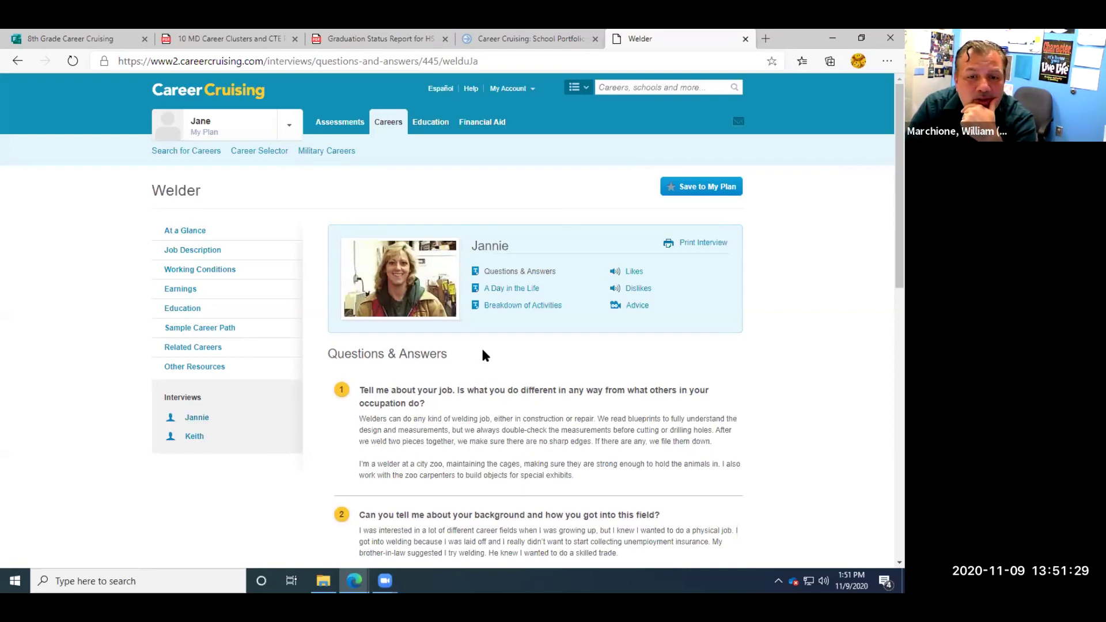
click(635, 306)
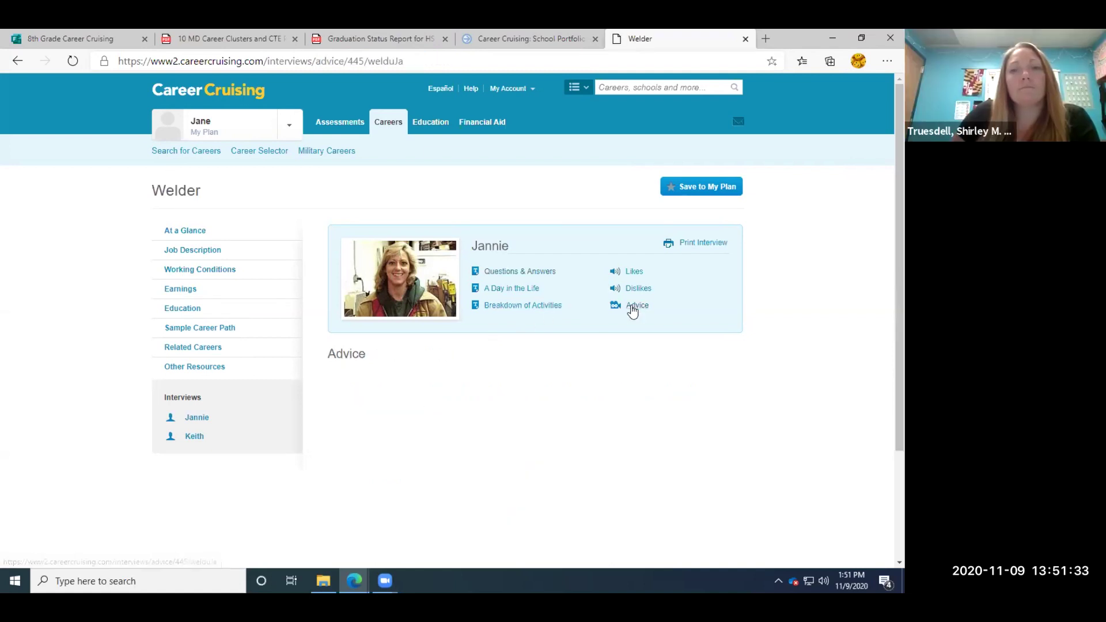
scroll(538, 469, down, 3)
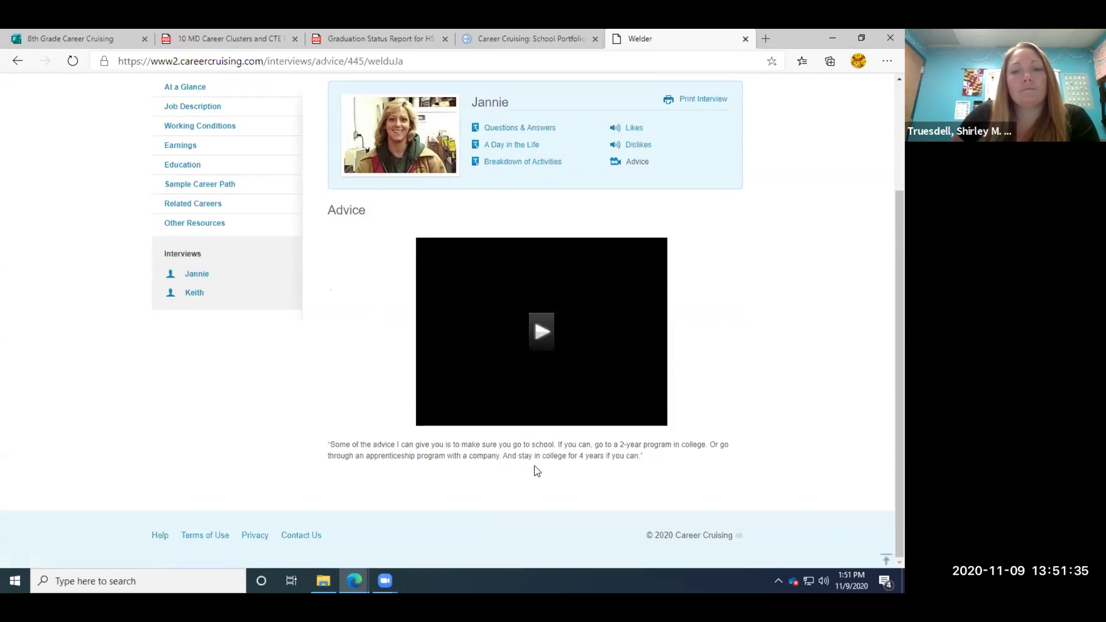
click(541, 333)
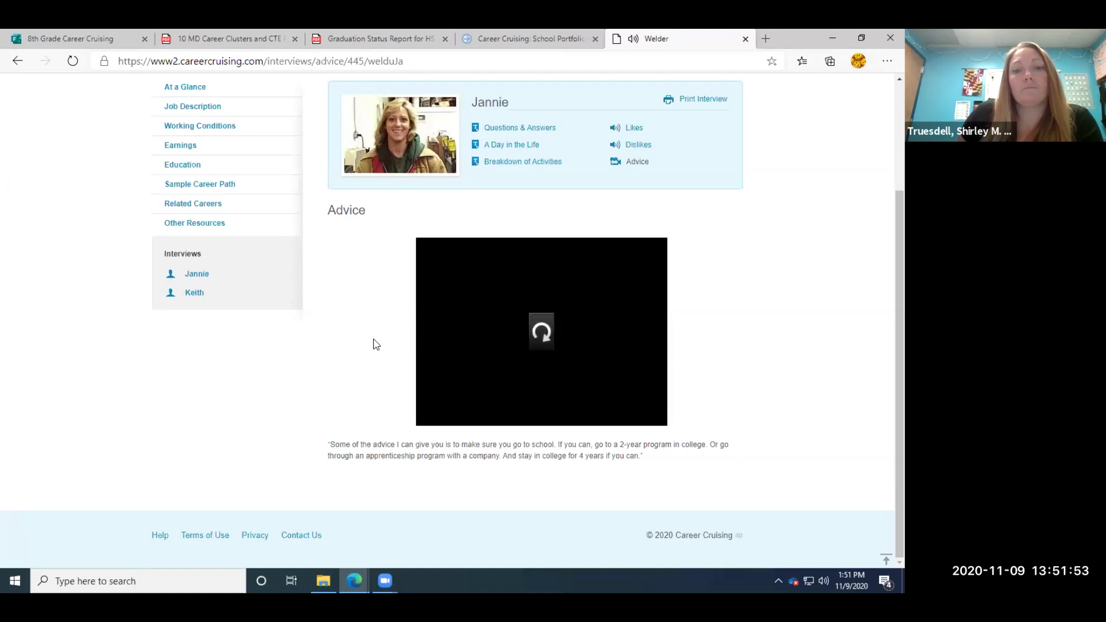
scroll(470, 372, up, 3)
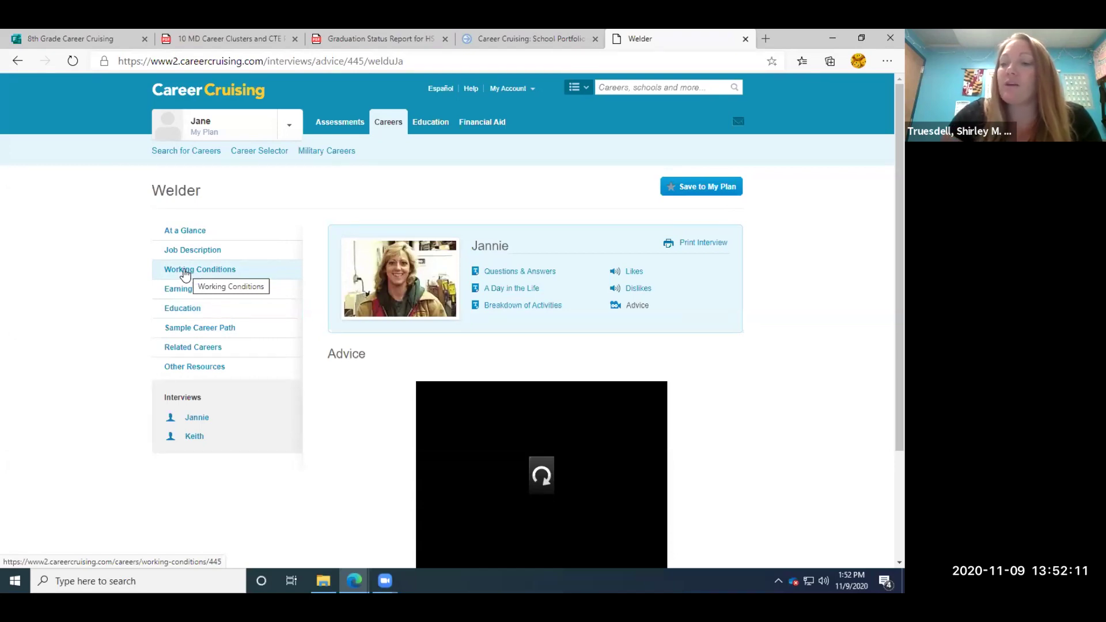
Open Questions & Answers in the Welder profile and view the first interview's Likes section.
click(91, 39)
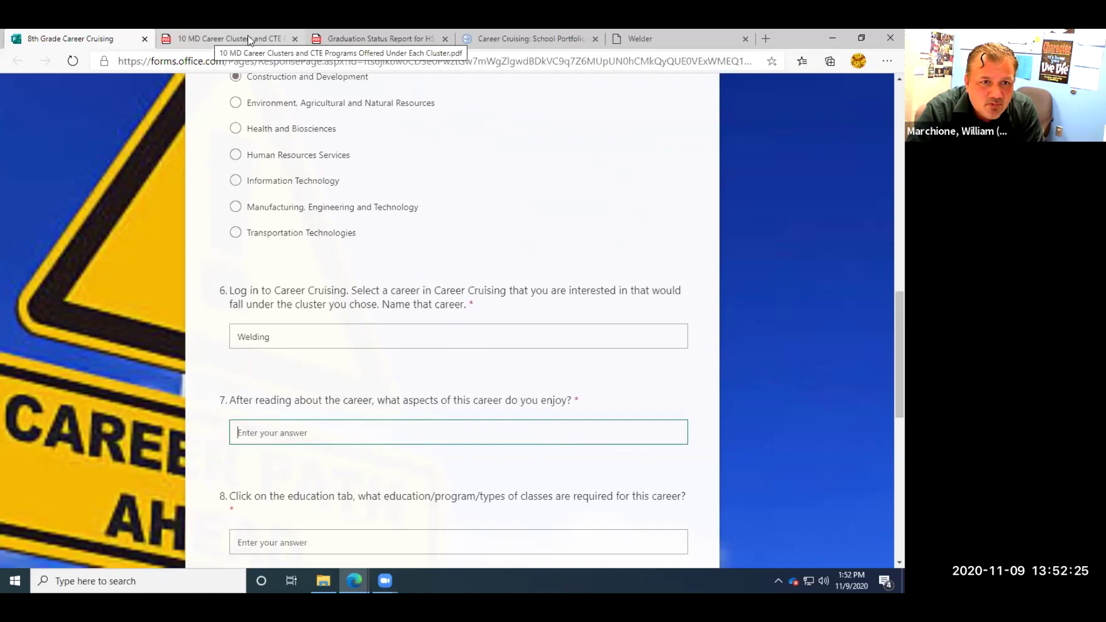
click(657, 39)
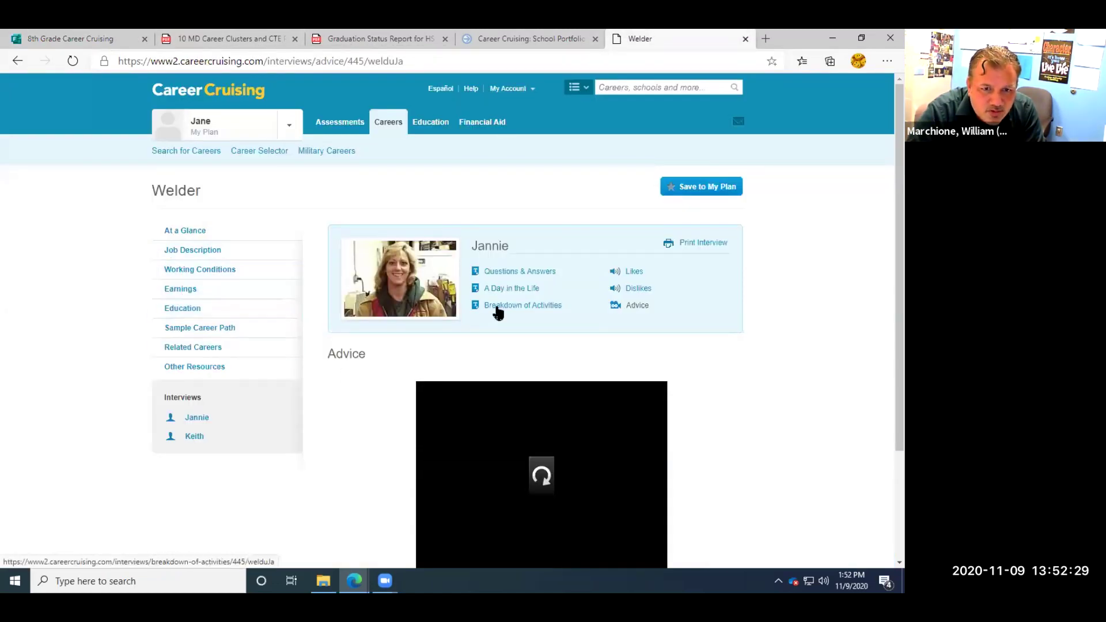
click(525, 276)
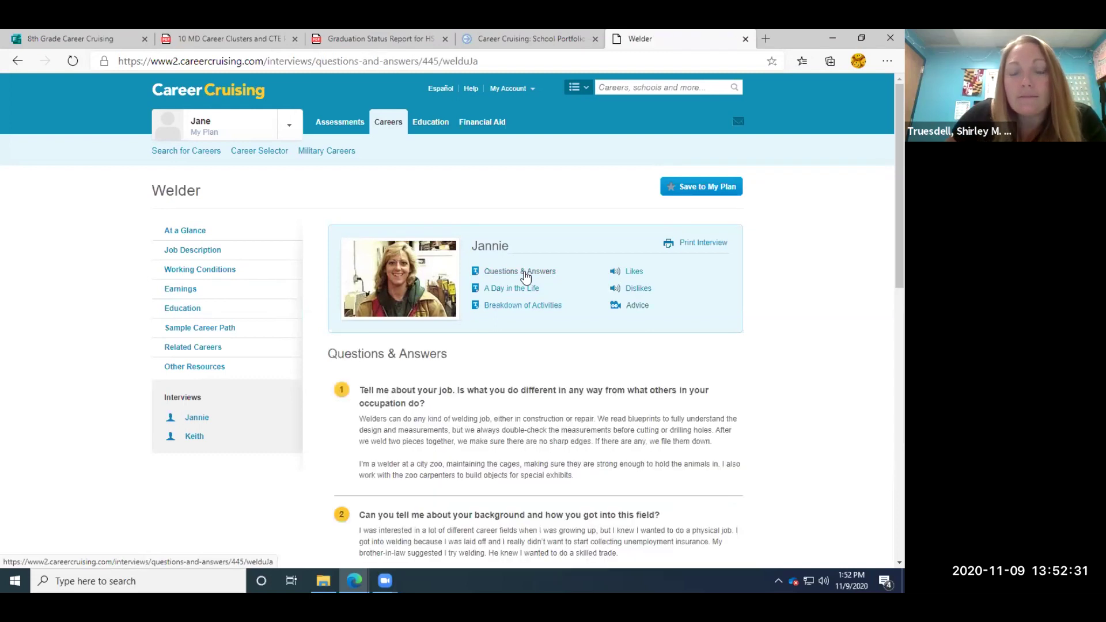
click(631, 273)
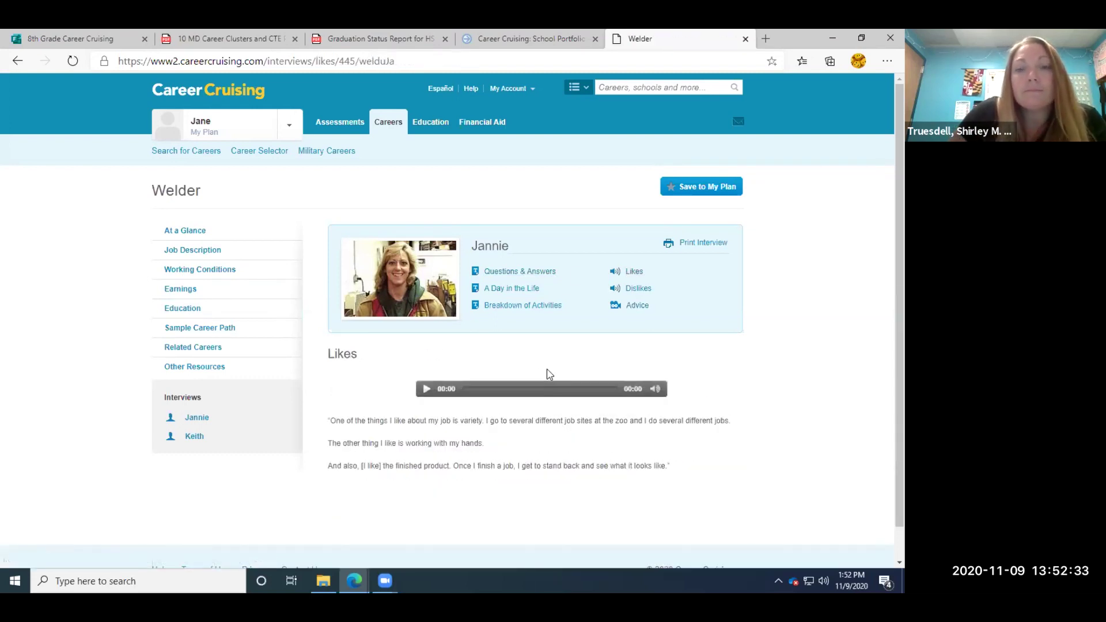
scroll(562, 420, down, 1)
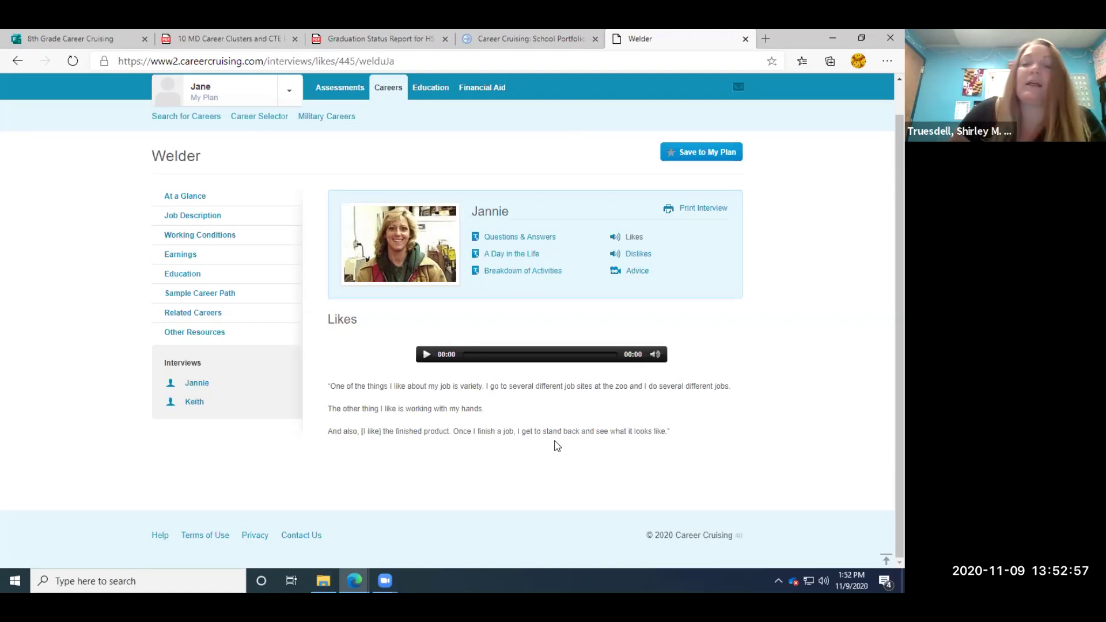
Enter 'Working with my hands.' as question 7's answer on enjoyable aspects of welding.
click(73, 40)
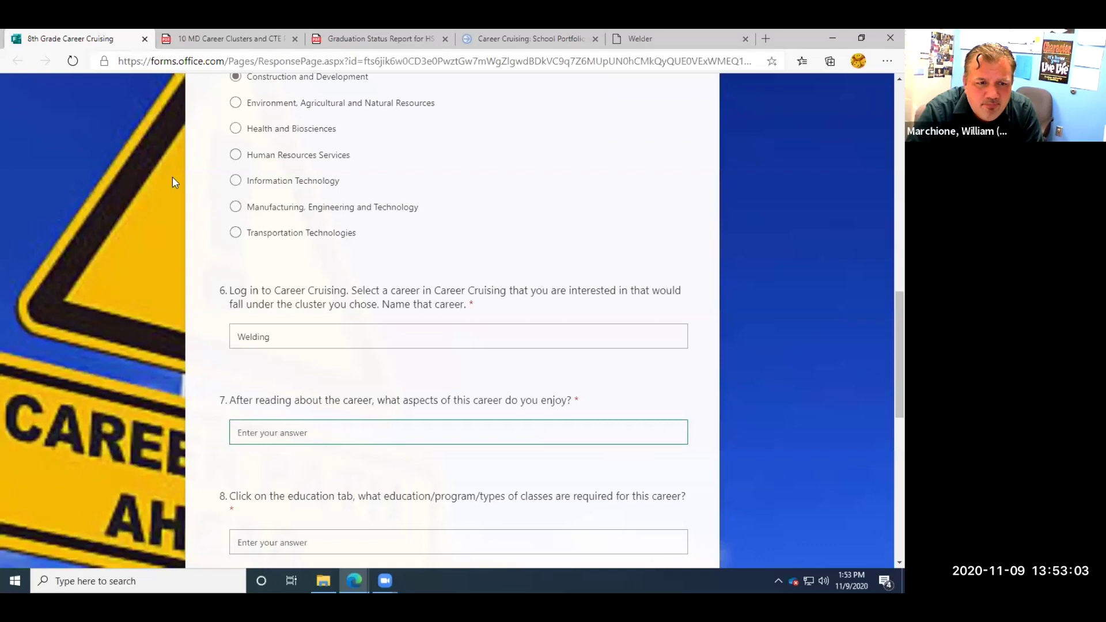
click(285, 432)
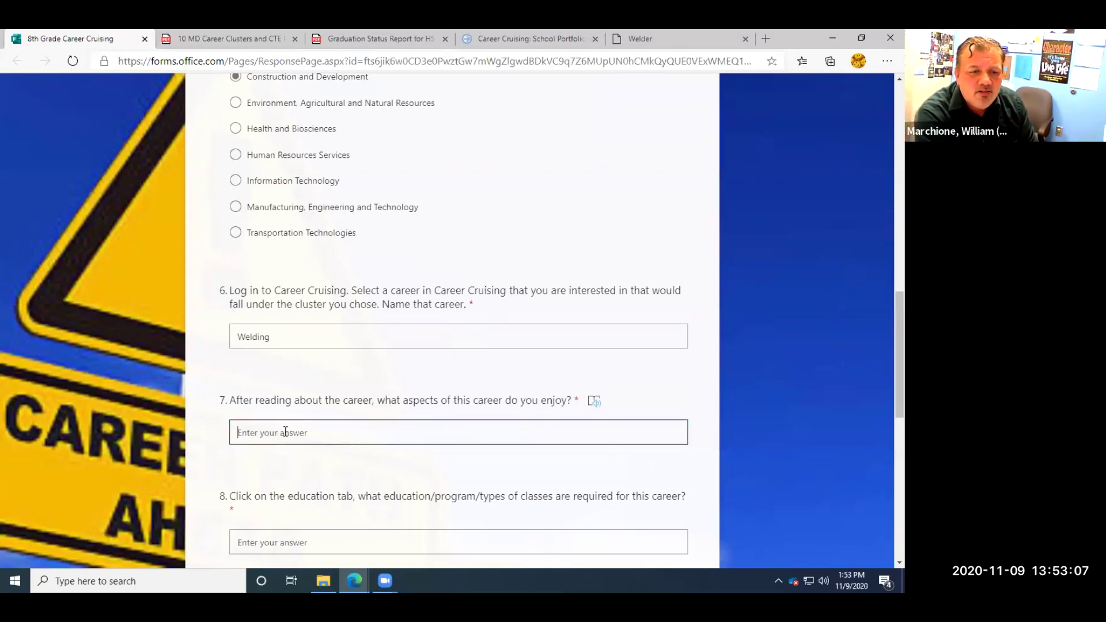
text(Weld)
key(BackSpace)
key(BackSpace)
key(BackSpace)
text(orking with)
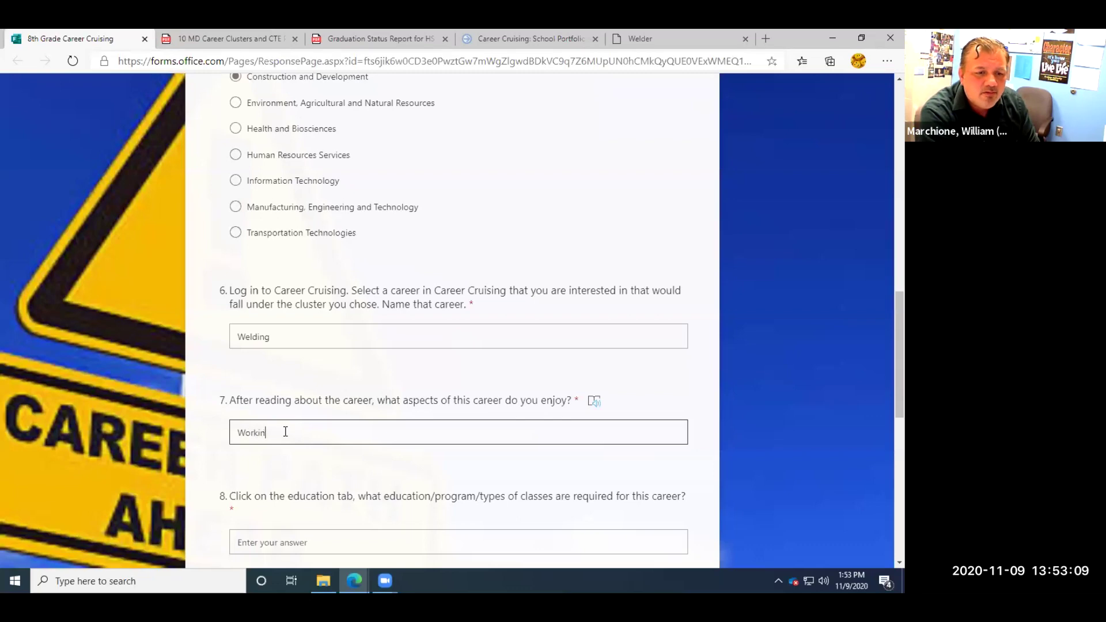
key(BackSpace)
key(BackSpace)
key(BackSpace)
key(BackSpace)
text(with )
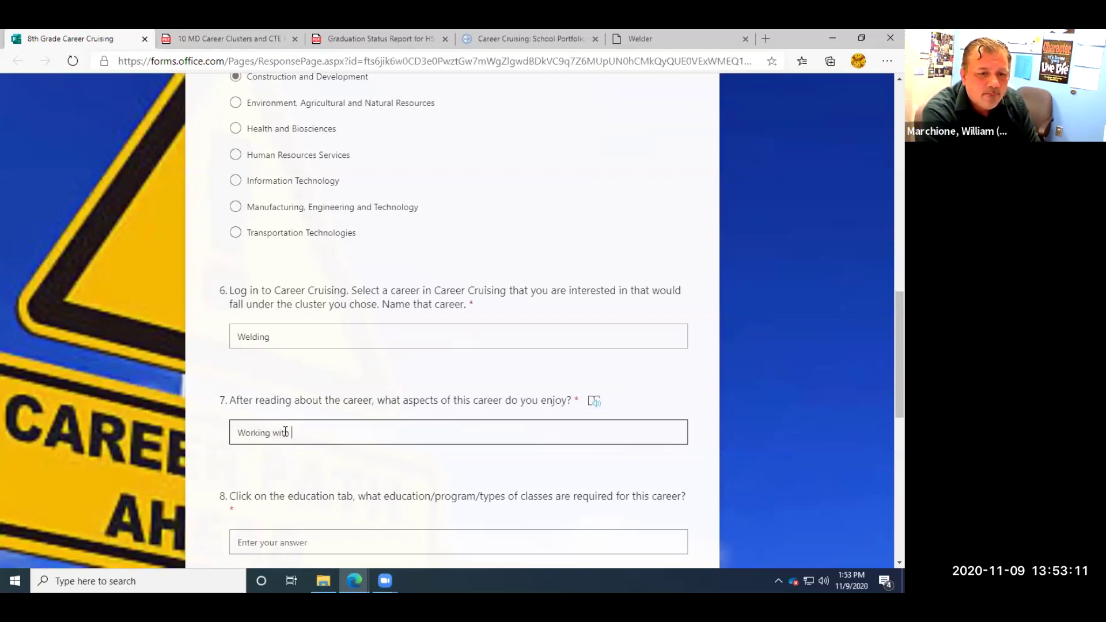
text(my hand.)
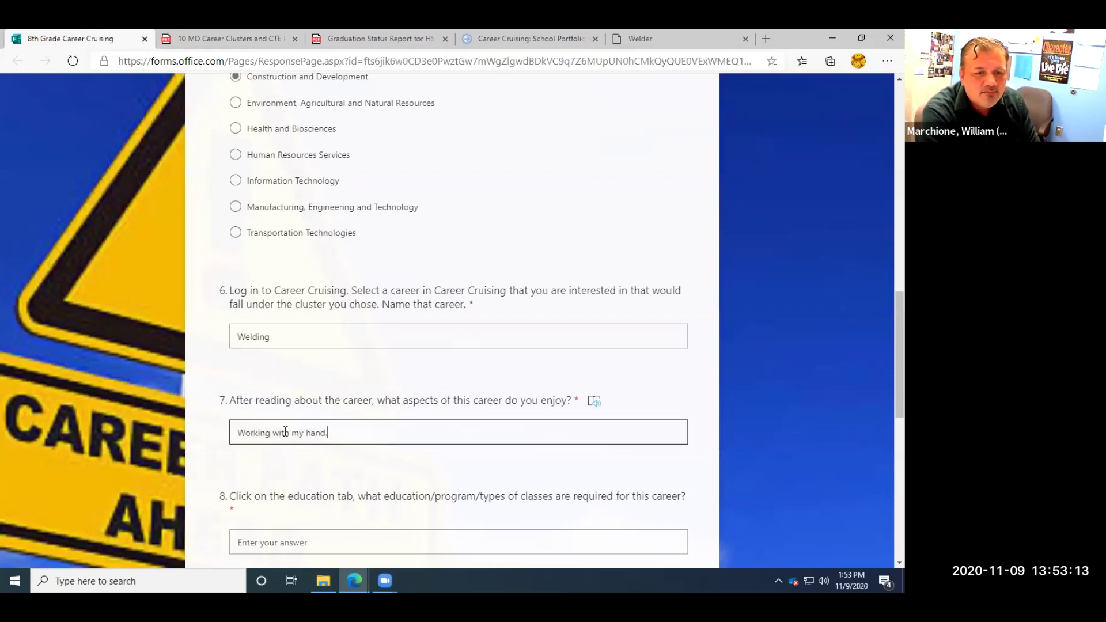
scroll(395, 420, down, 2)
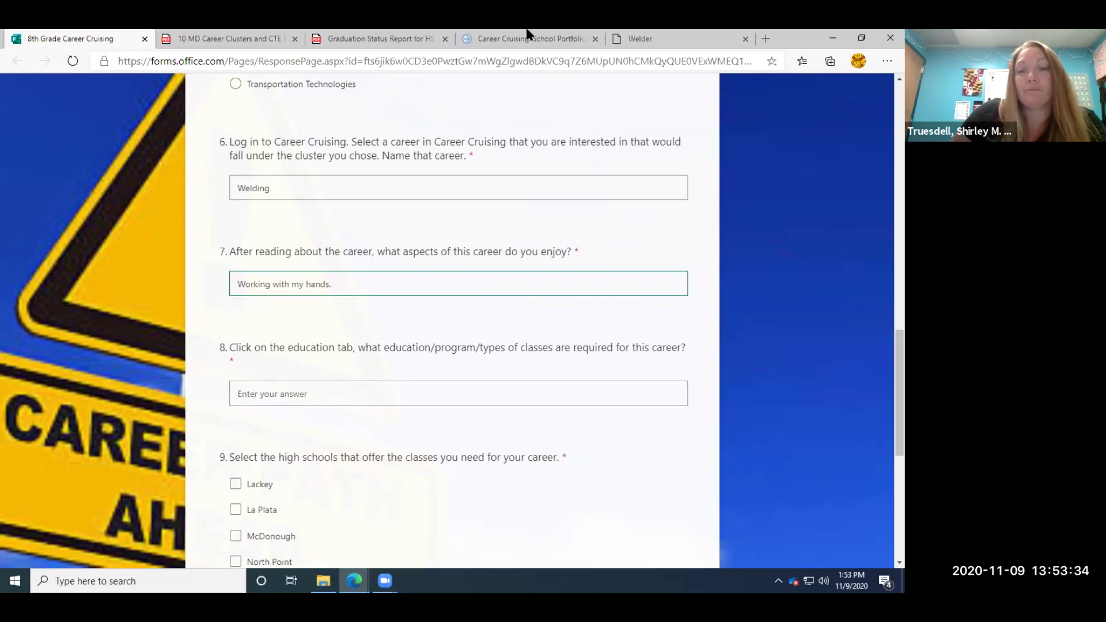
click(663, 33)
Read the Welder Education section, marking the apprenticeship and private welding school details.
click(183, 276)
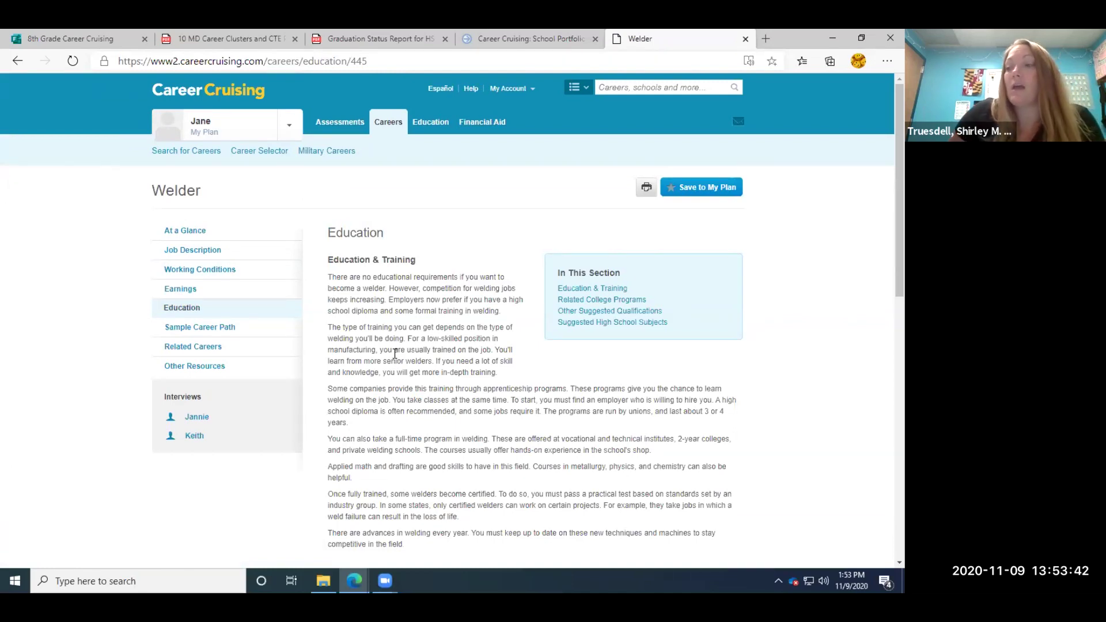
scroll(394, 353, down, 3)
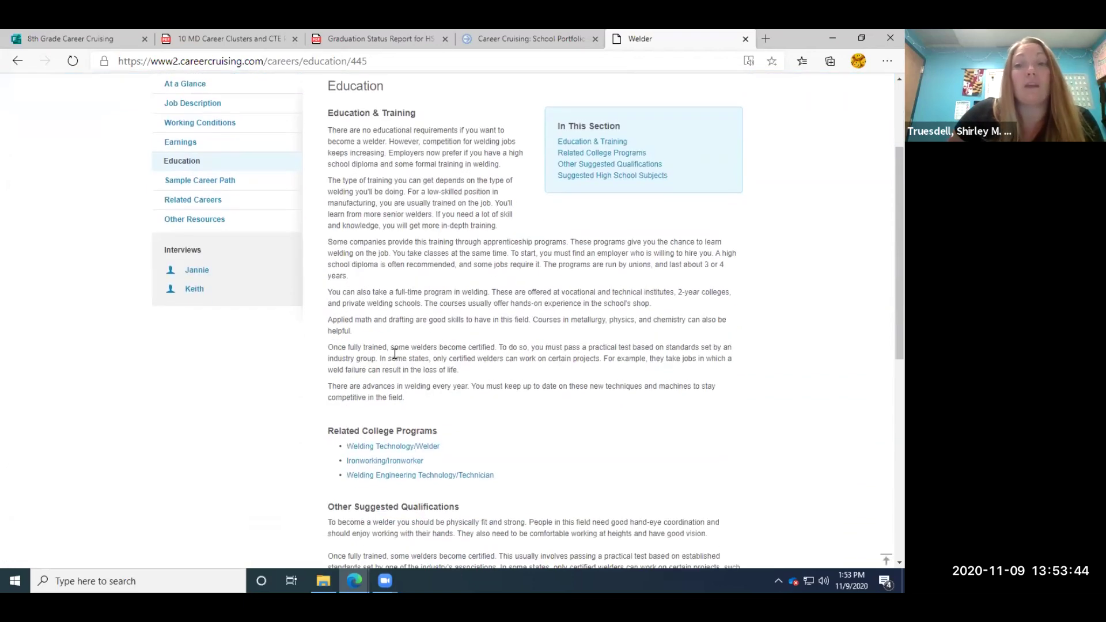
scroll(394, 353, up, 1)
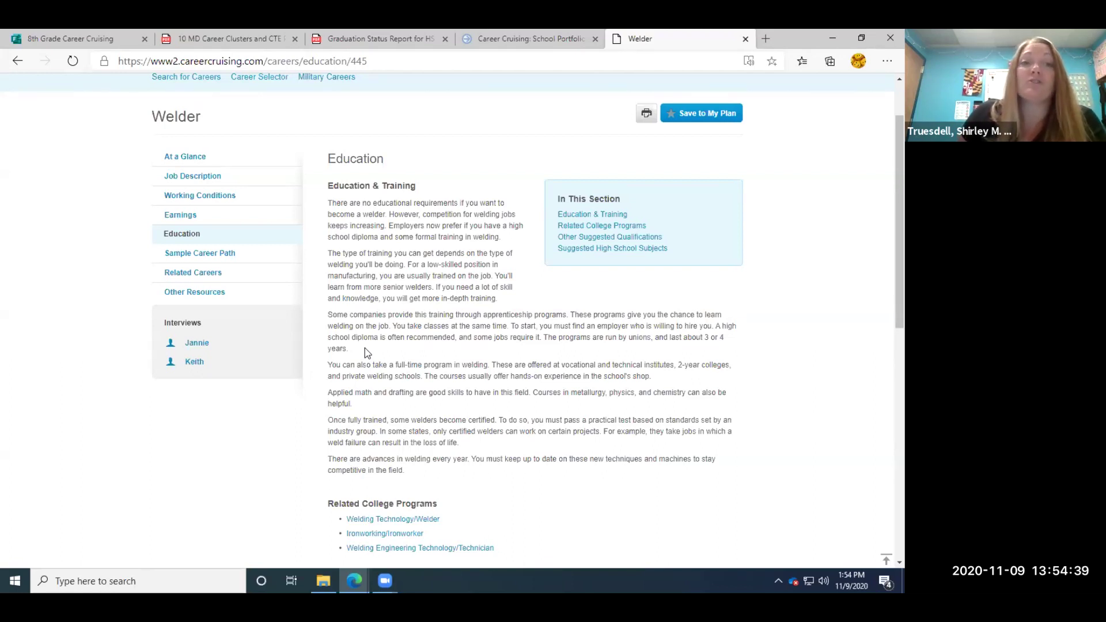
drag(357, 349, 332, 337)
click(392, 359)
scroll(398, 365, down, 1)
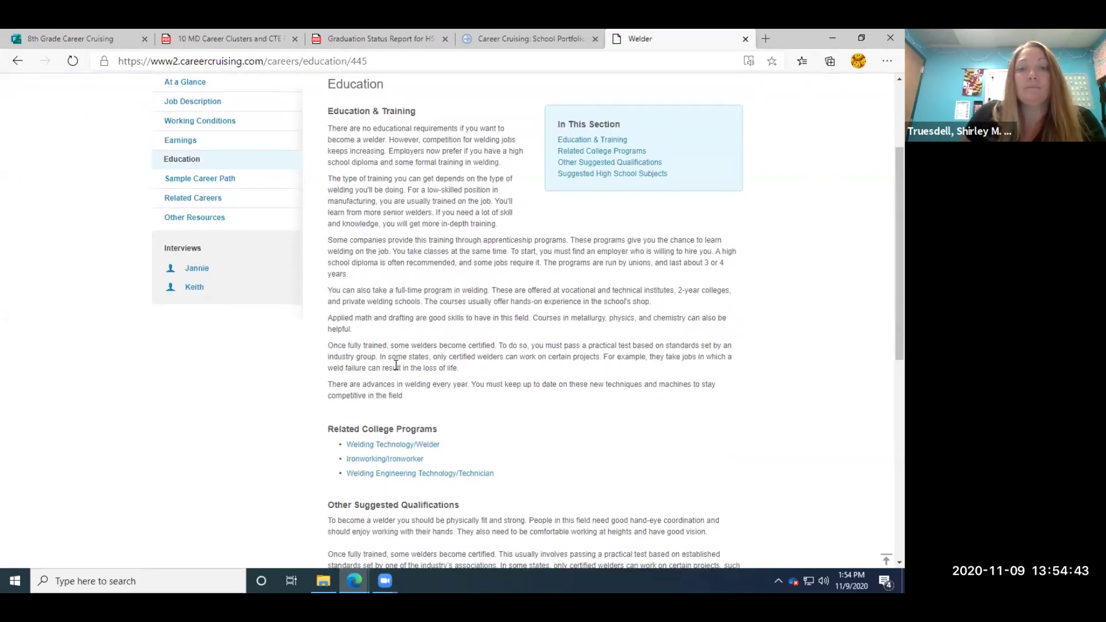
scroll(396, 365, up, 1)
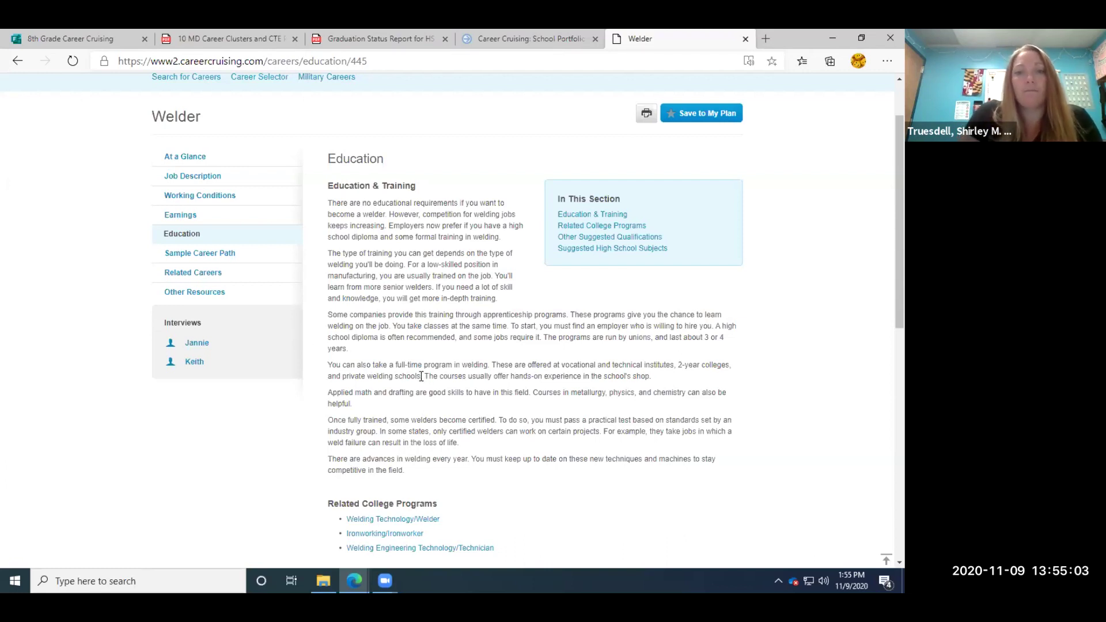
drag(421, 376, 329, 365)
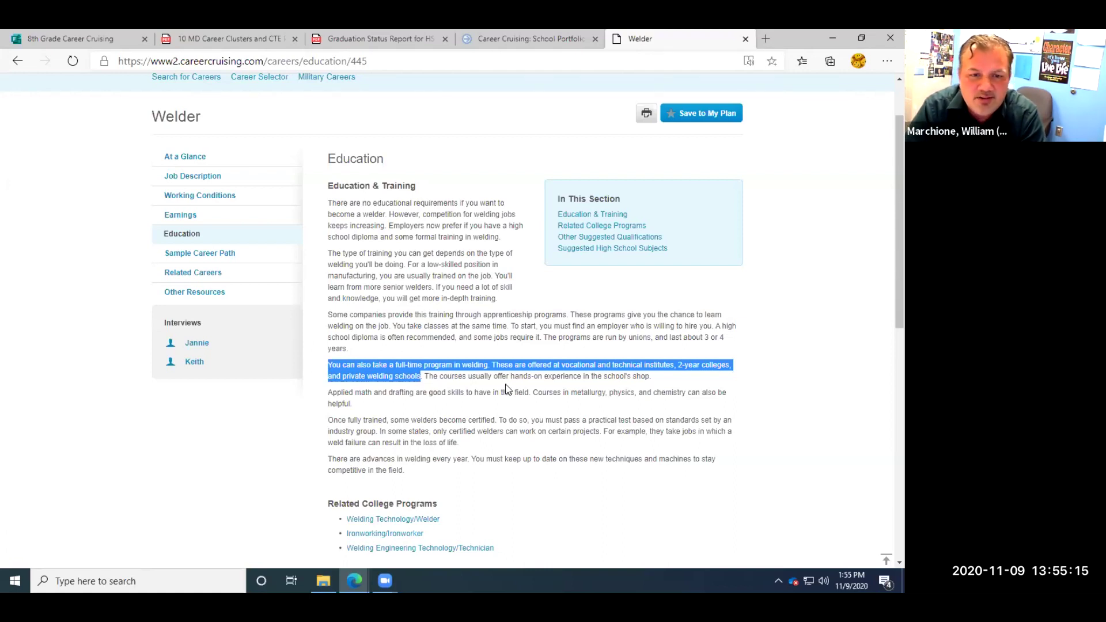
click(476, 377)
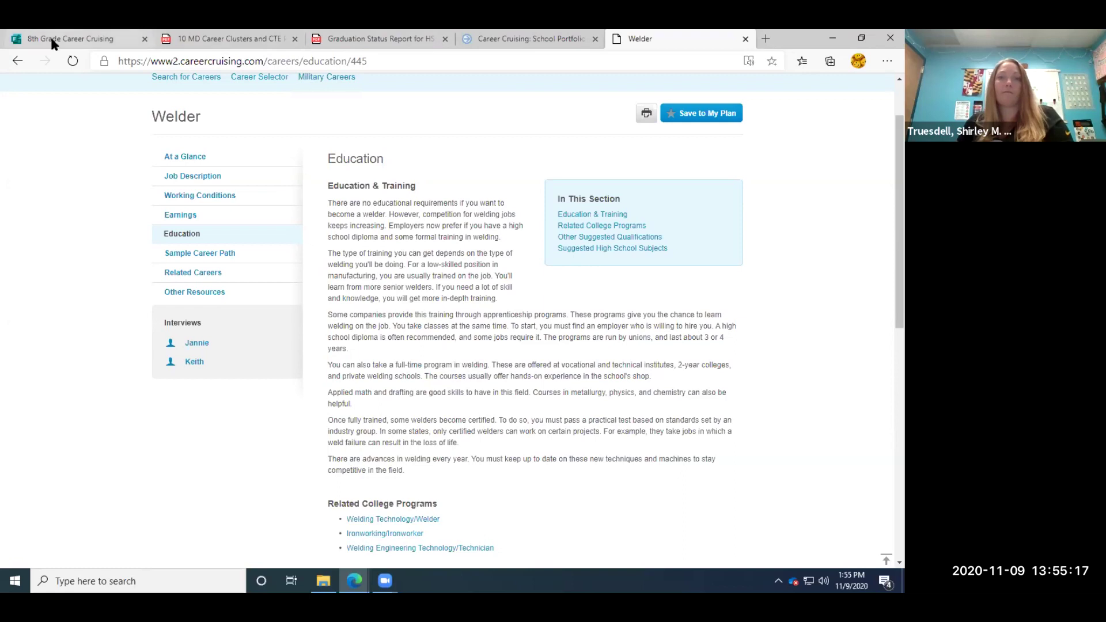
Begin question 8's education answer with 'There is no formal edu'.
click(66, 39)
click(308, 395)
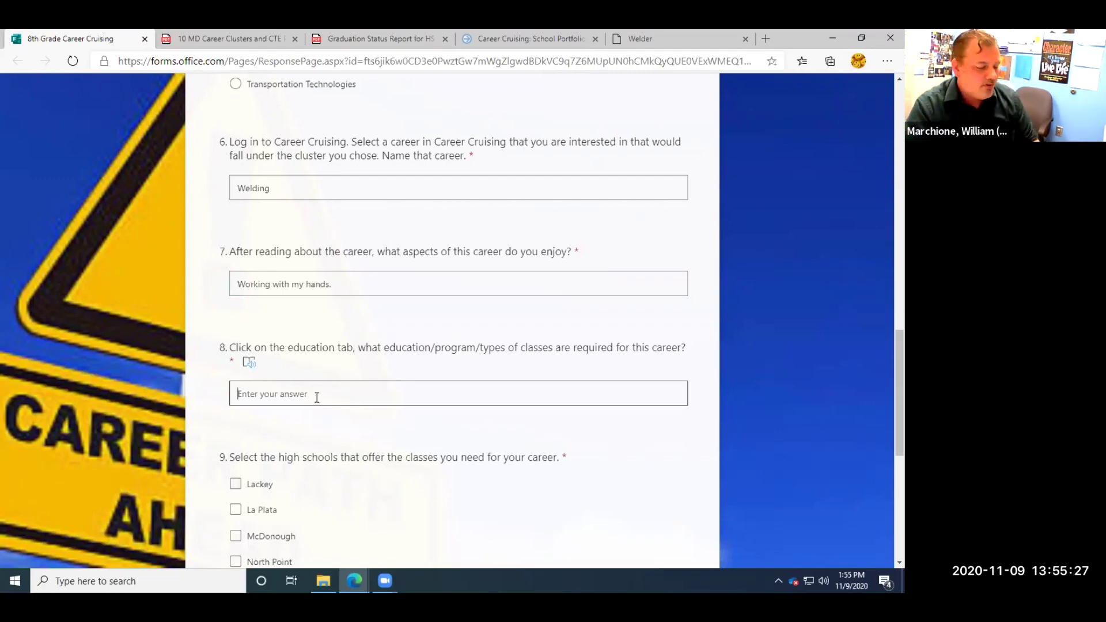
text(Ther e)
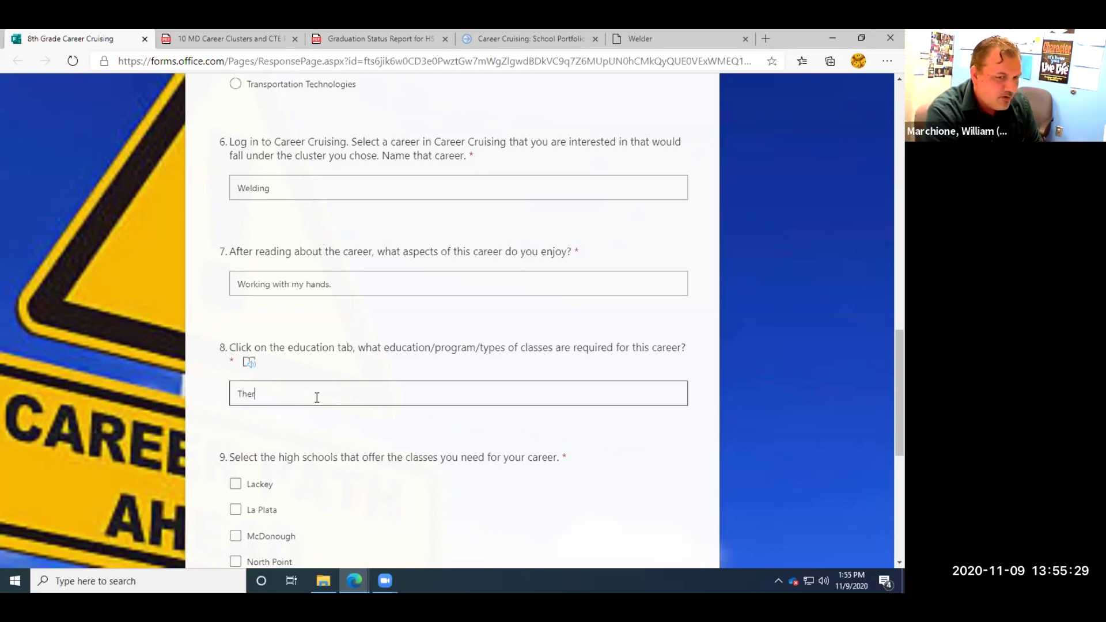
key(BackSpace)
key(BackSpace)
text(e is no)
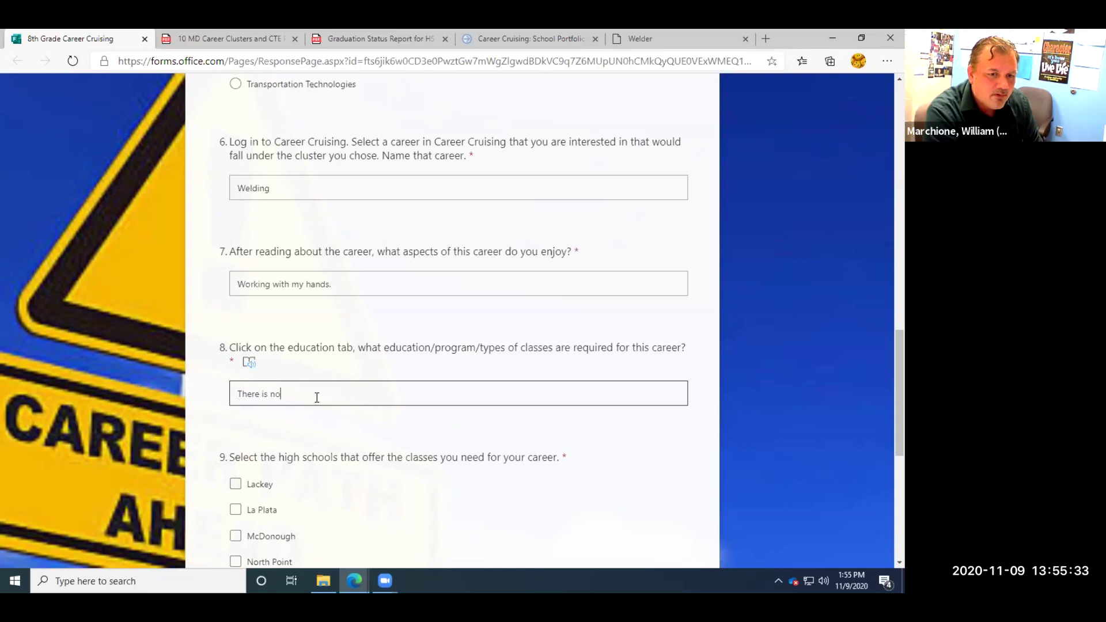
text( for)
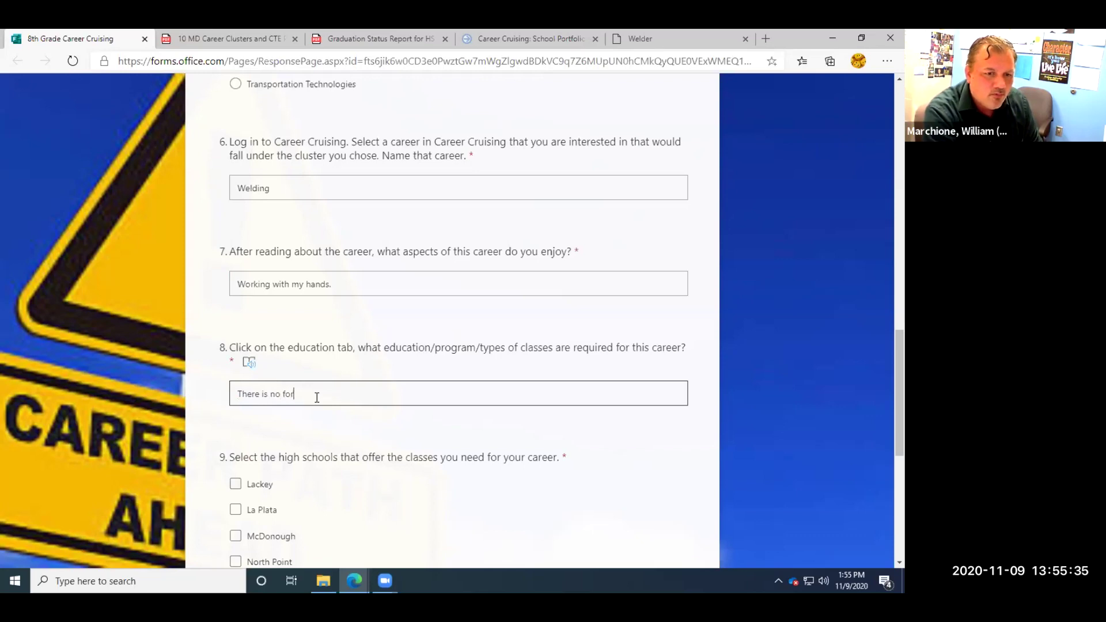
text(mal eduaction)
key(BackSpace)
key(BackSpace)
key(BackSpace)
key(BackSpace)
key(BackSpace)
key(BackSpace)
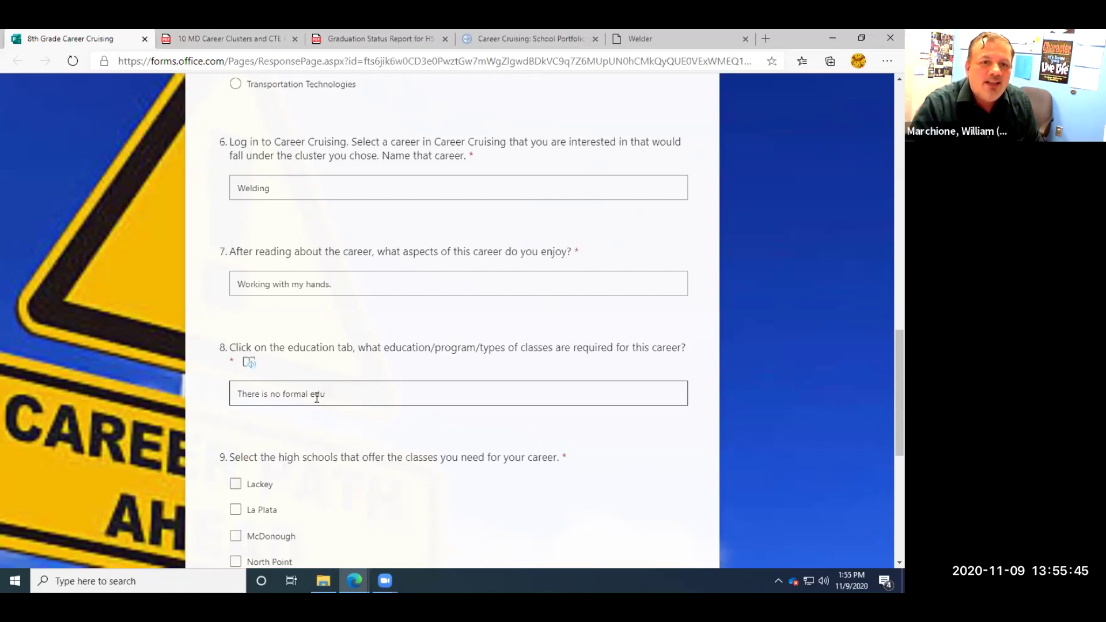
Copy the Welder sentence on full-time programs at vocational institutes, 2-year colleges and private schools.
click(667, 38)
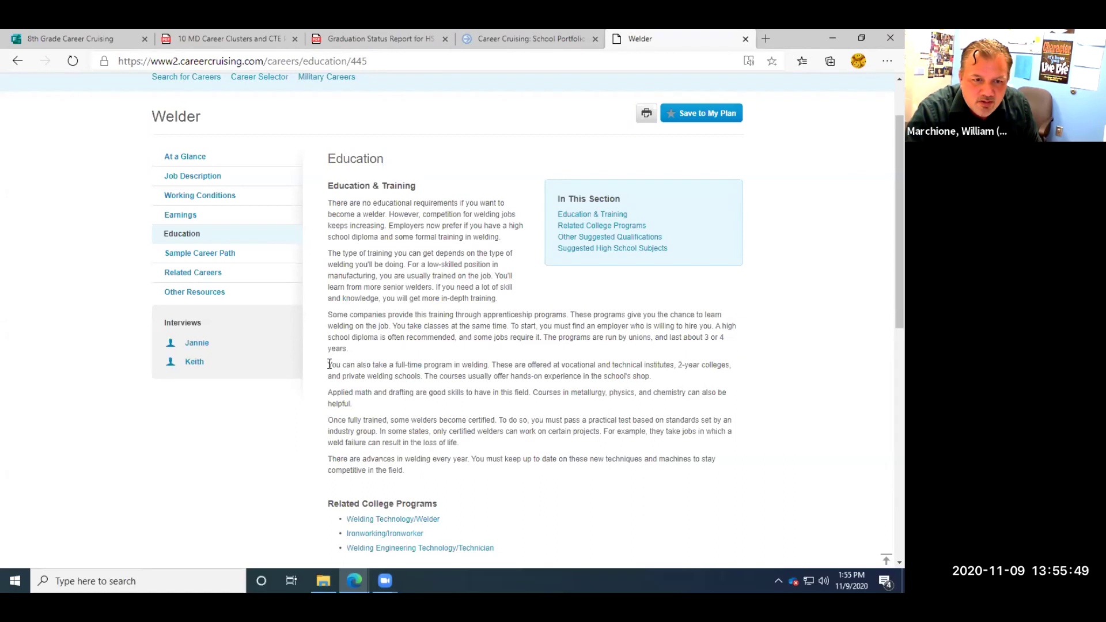
drag(331, 365, 424, 376)
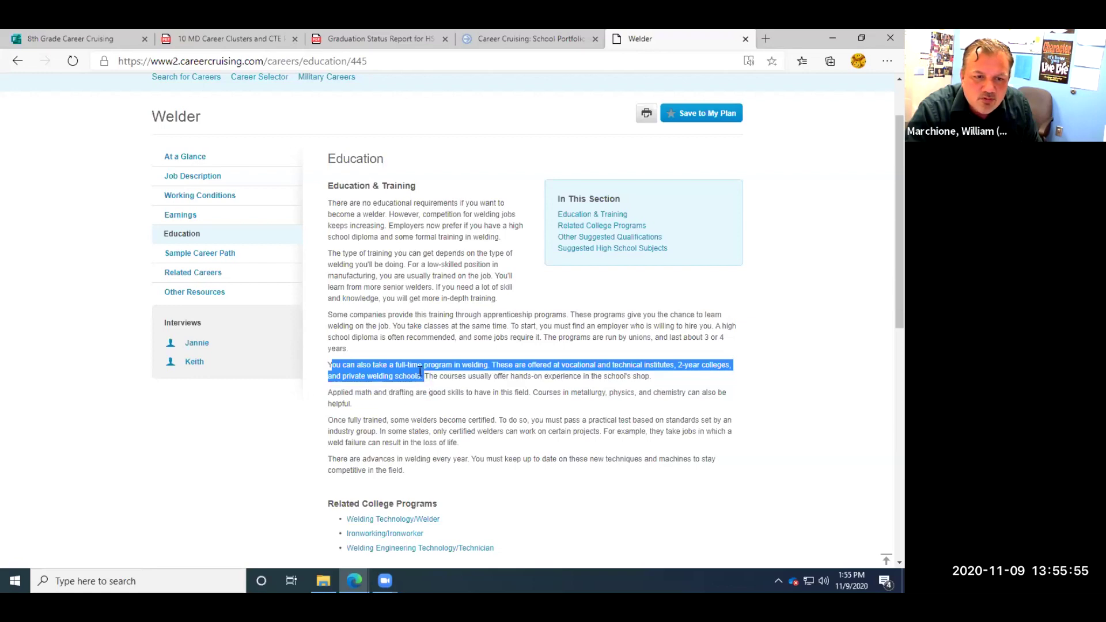
right_click(424, 377)
click(423, 381)
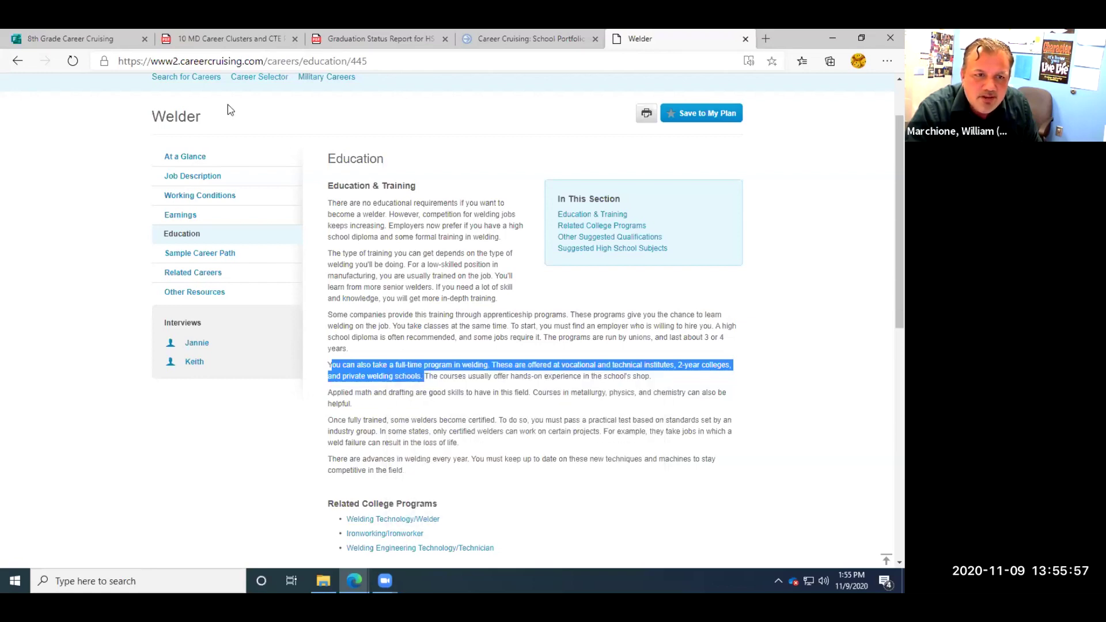
Extend question 8 with 'ucation needed, however' and paste the copied welding-program sentence.
click(109, 39)
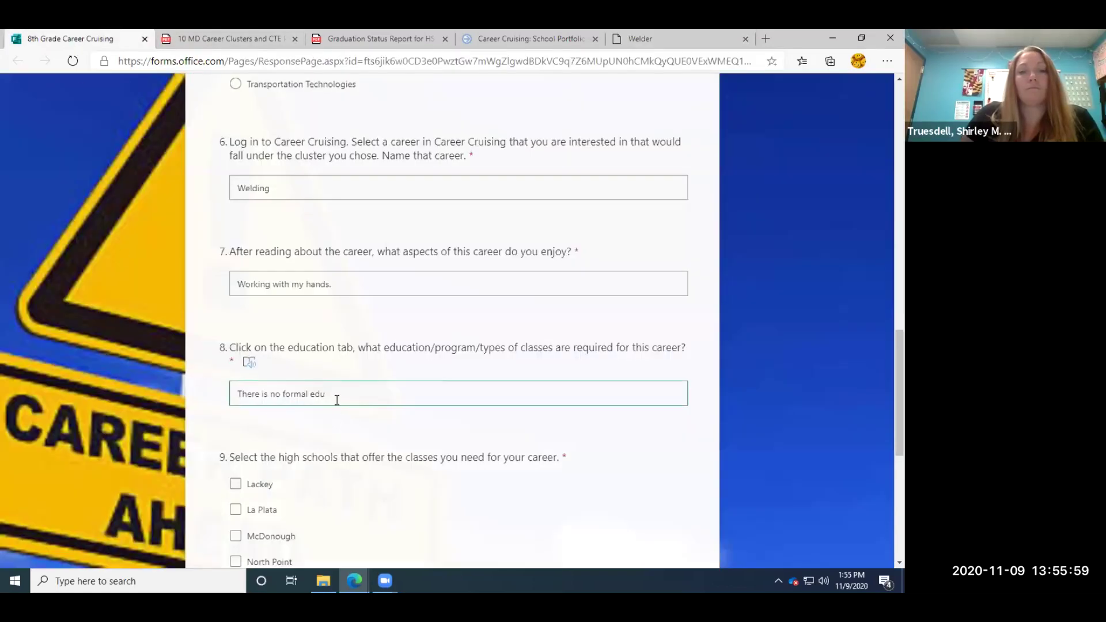
text(c)
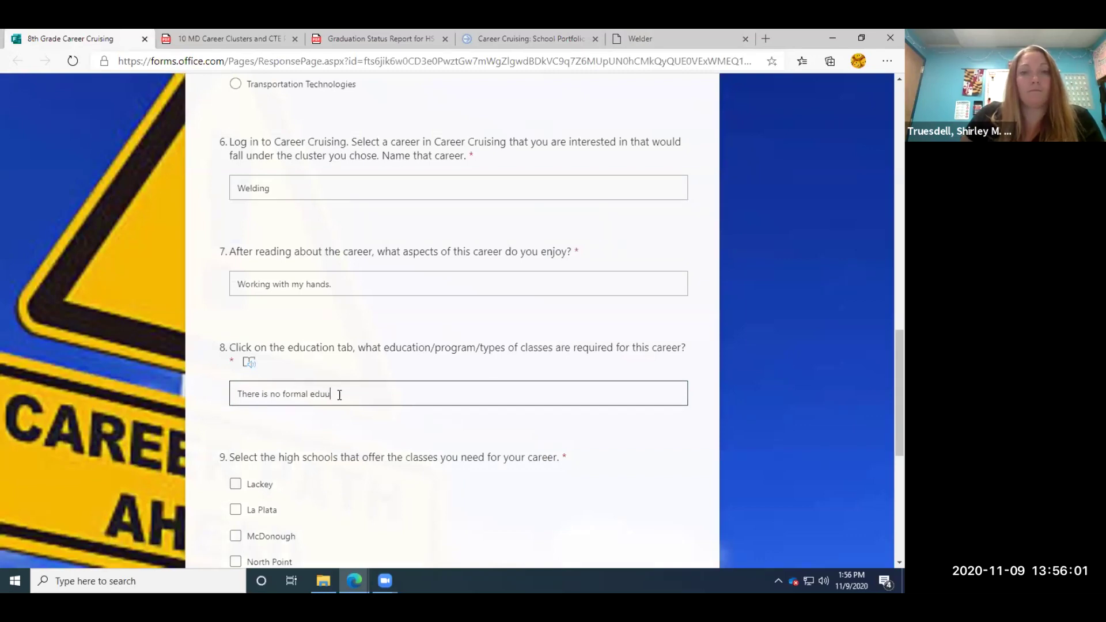
key(BackSpace)
key(BackSpace)
text(ucation)
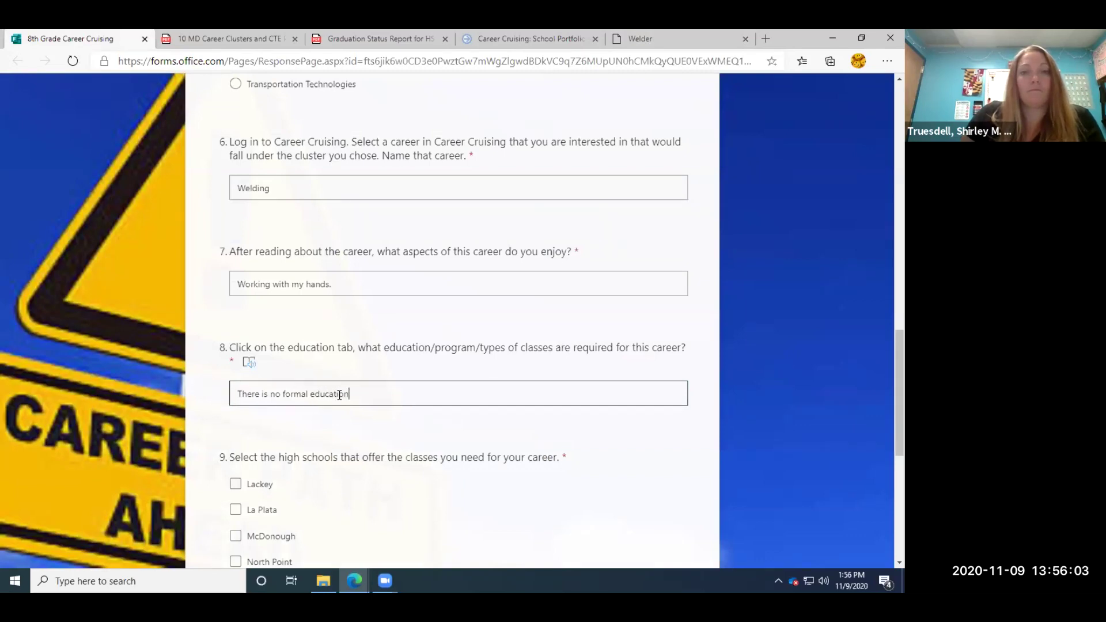
text( needed, however)
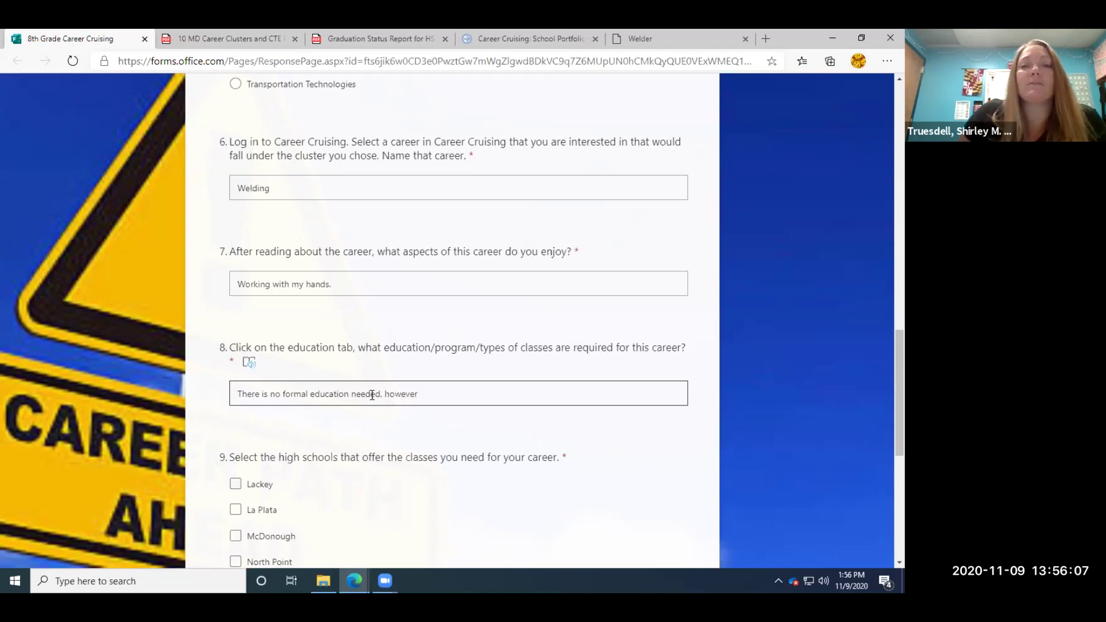
right_click(439, 397)
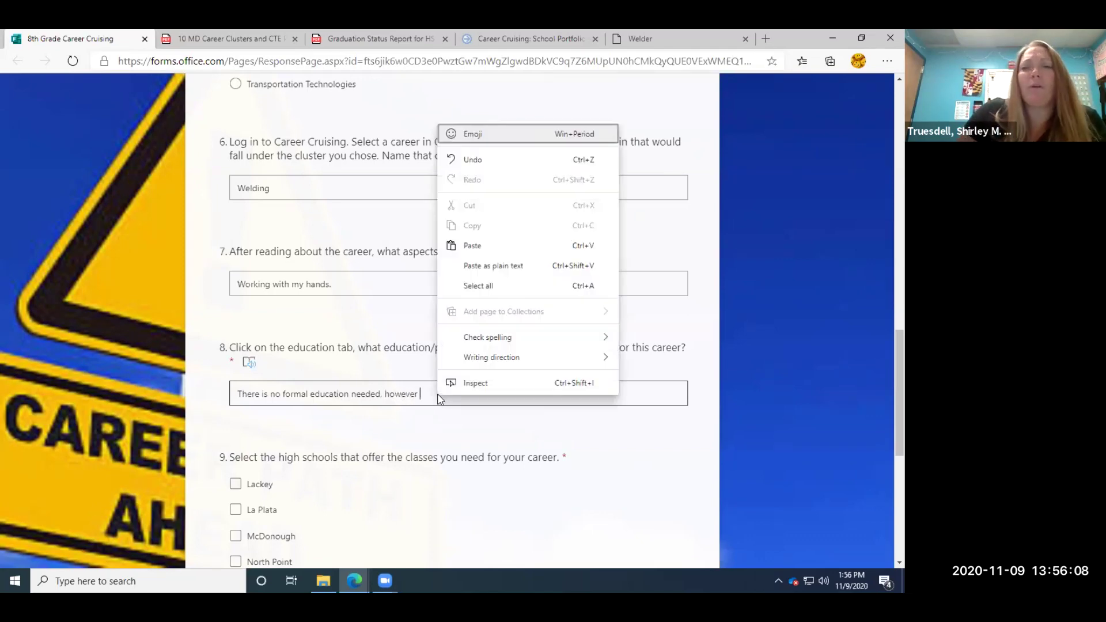
click(464, 246)
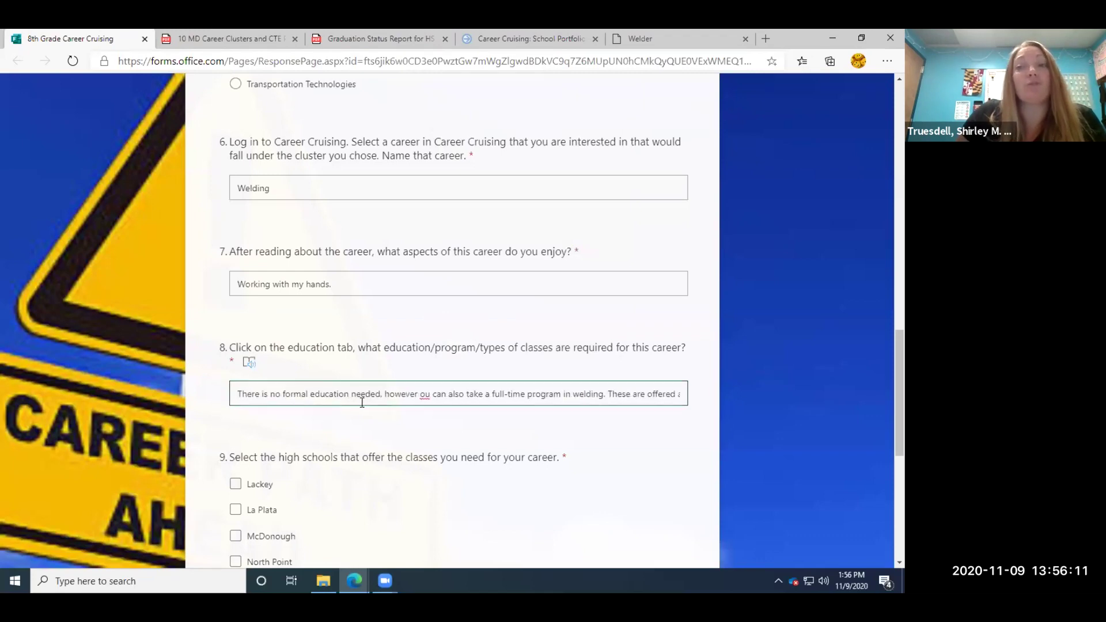
Correct 'ou' to 'you' in the pasted text and finish the question 8 answer.
click(432, 395)
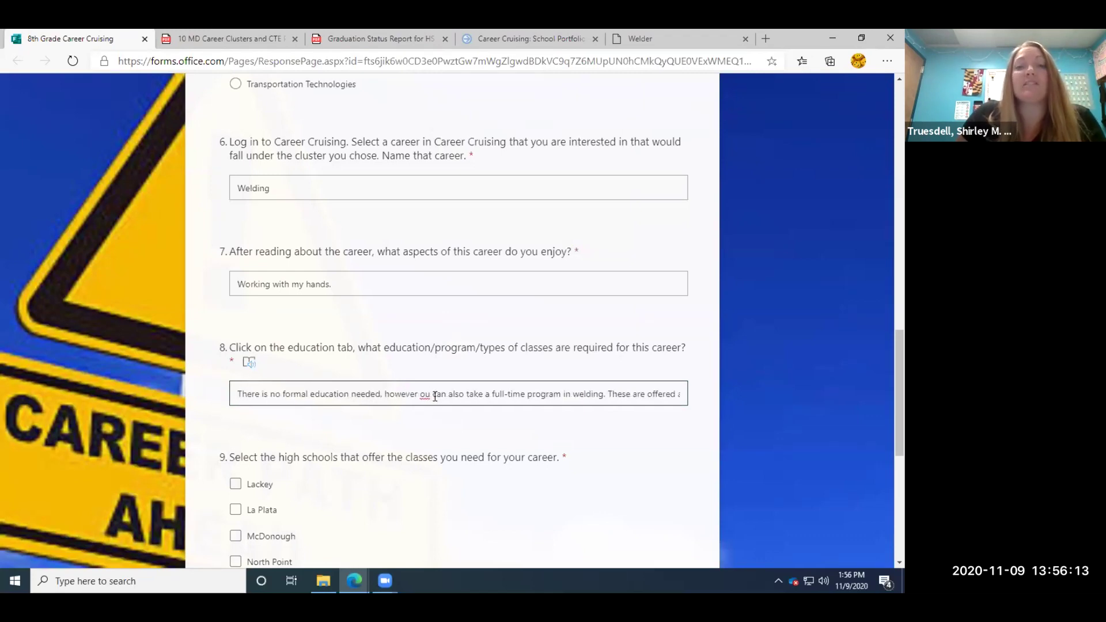
key(BackSpace)
key(BackSpace)
text(you)
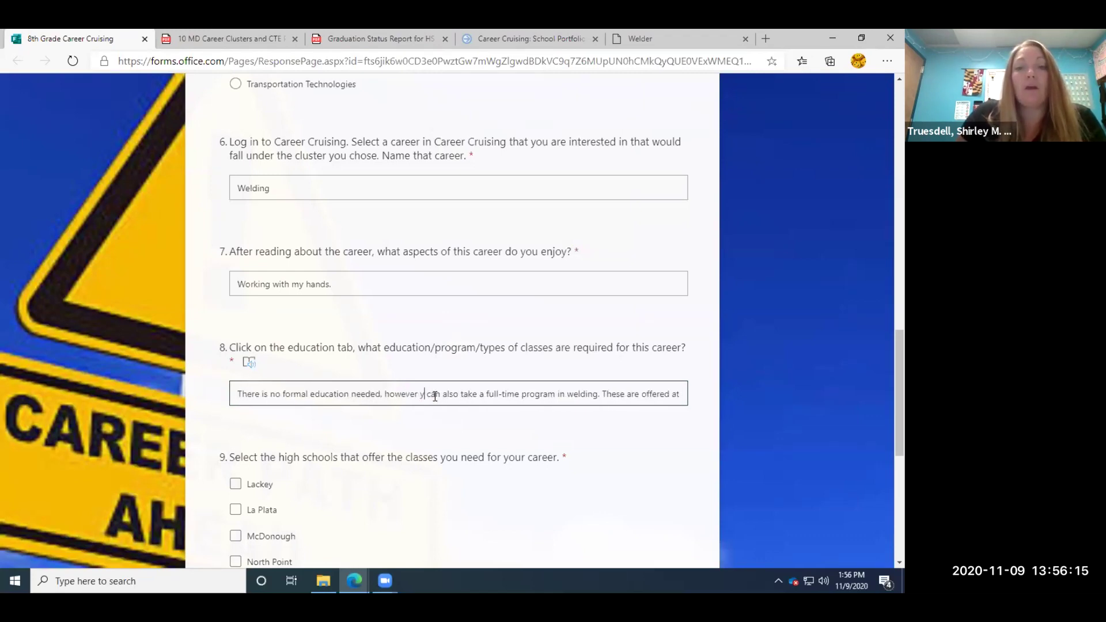
key(ctrl+Right)
key(ctrl+Right)
key(ctrl+Right)
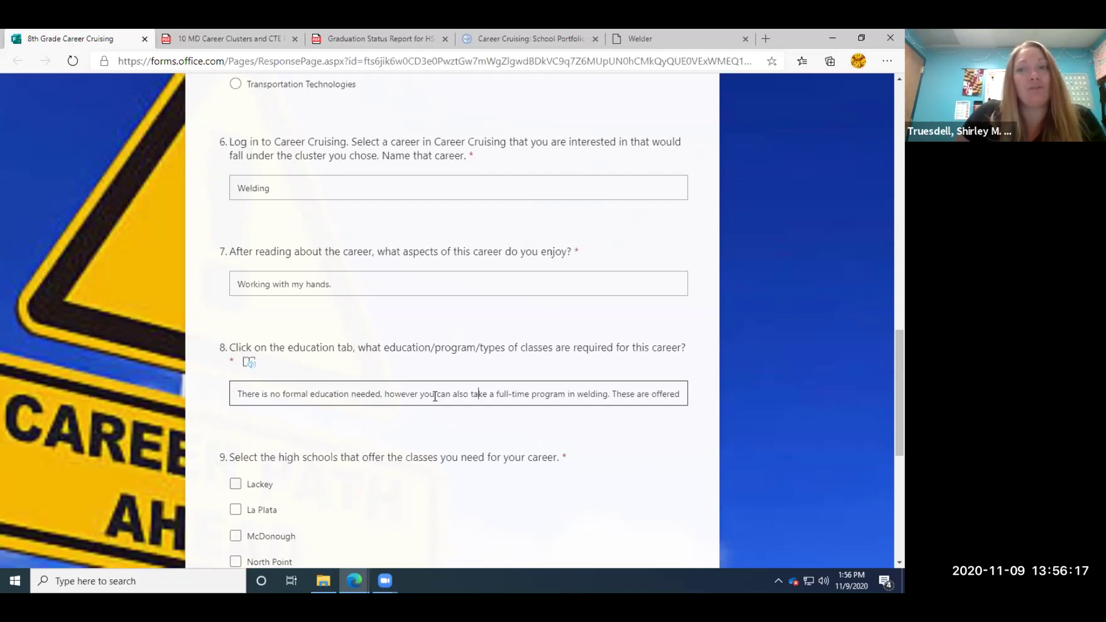
key(ctrl+Right)
key(ctrl+Right)
key(Right)
key(Right)
key(Right)
key(Right)
key(Right)
key(Right)
key(Right)
key(Right)
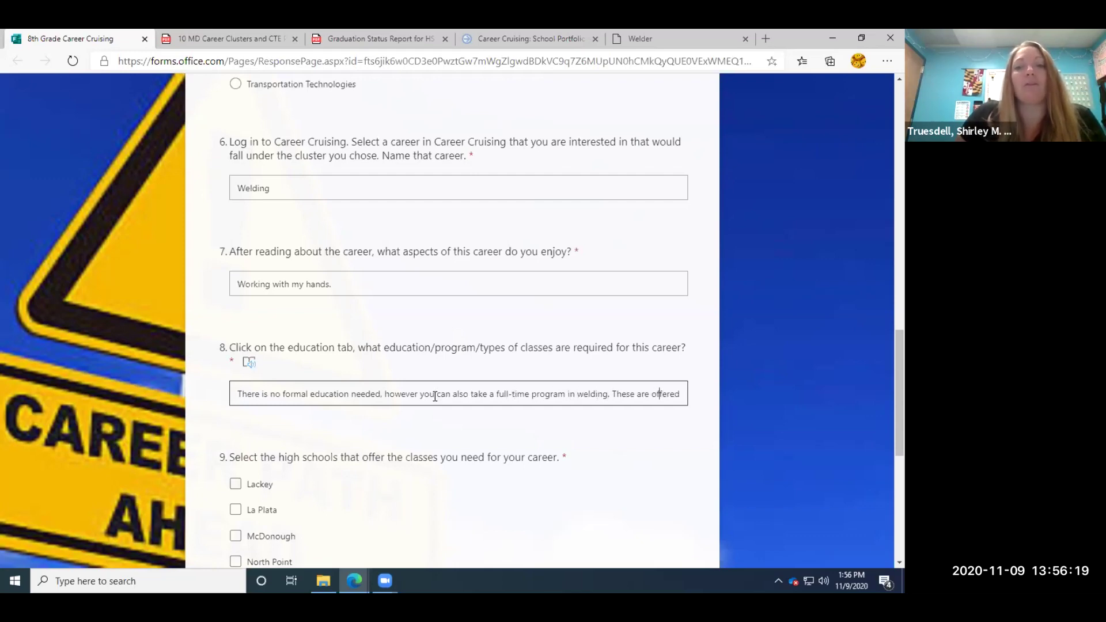
key(Right)
key(Right)
key(Right)
key(Right)
key(Right)
key(Right)
key(Right)
key(Right)
key(Right)
key(Right)
key(Right)
key(Right)
key(Right)
key(Right)
key(Right)
key(Right)
key(Right)
key(Right)
key(Right)
key(Right)
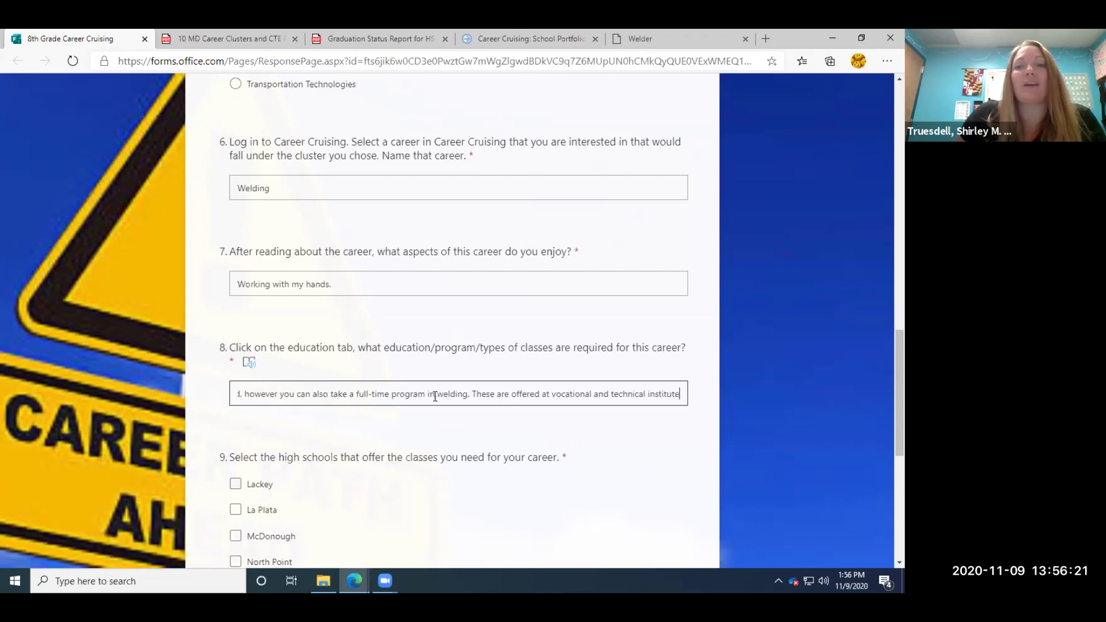
key(Right)
key(Right)
key(Right)
key(Right)
key(Right)
key(Right)
key(Right)
key(Right)
key(Right)
key(Right)
key(Right)
key(Right)
key(Right)
key(Right)
key(Right)
key(Right)
key(Right)
key(Right)
key(Right)
key(Right)
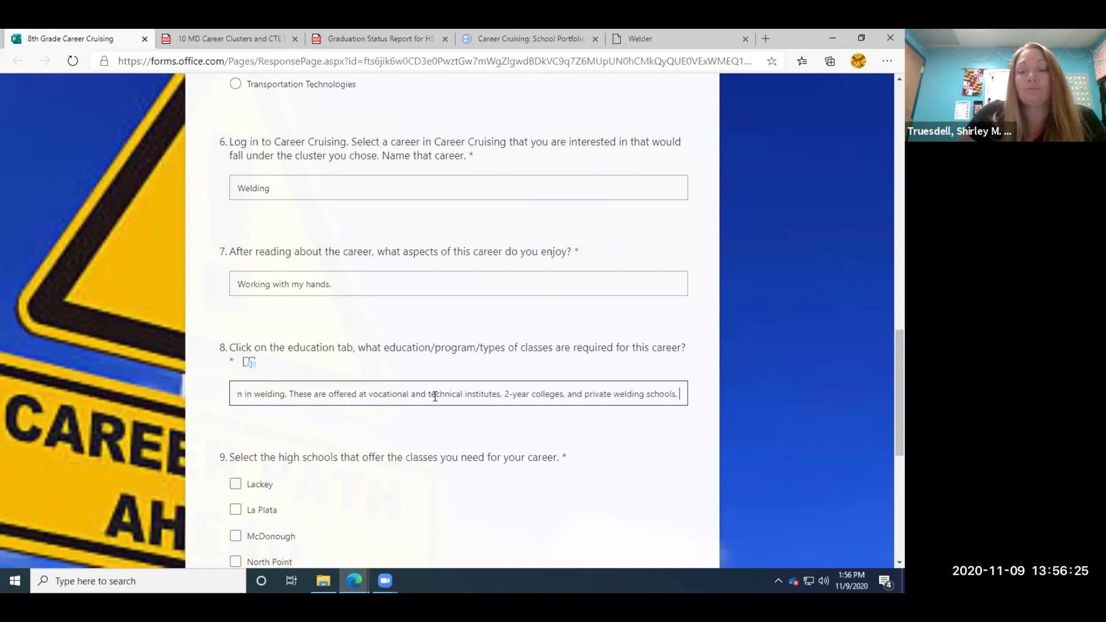
click(849, 393)
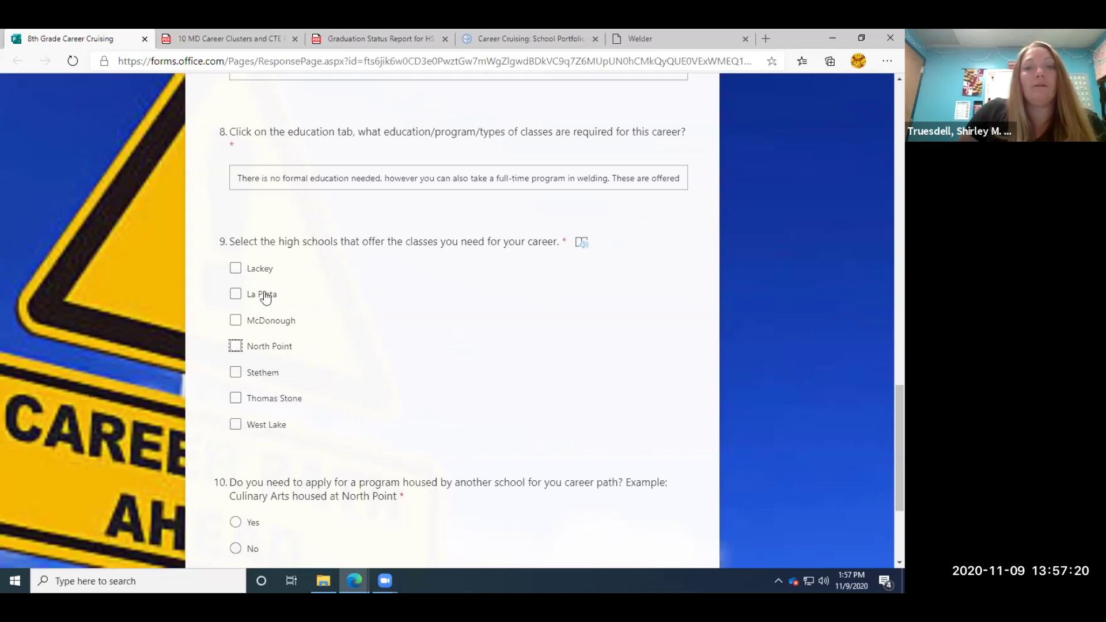
Check North Point as question 9's high school offering the welding classes.
click(236, 346)
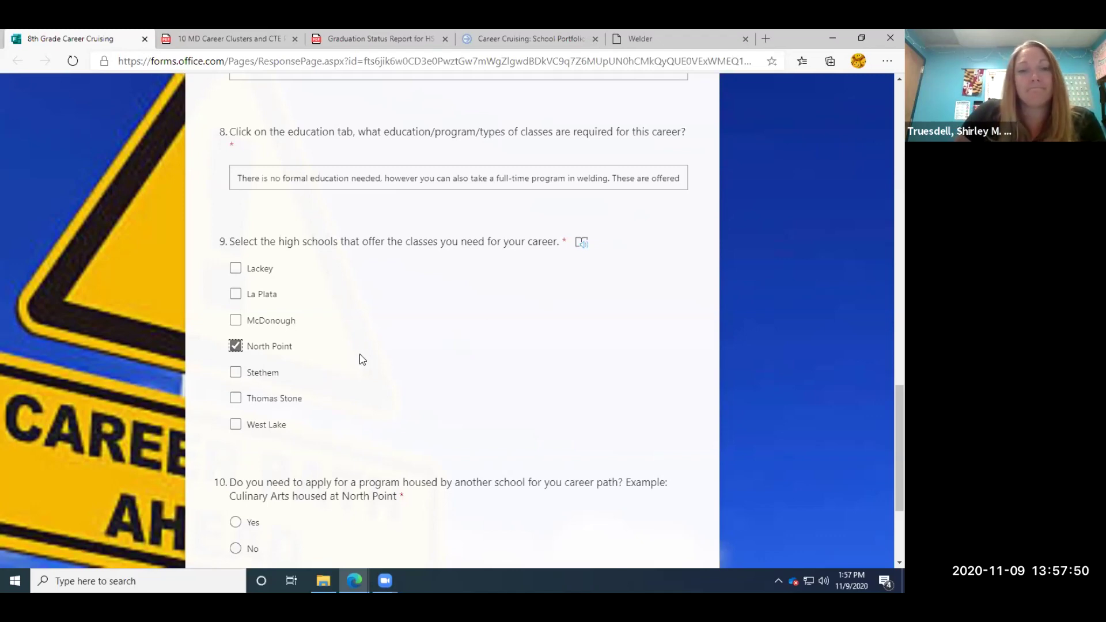
scroll(361, 359, down, 3)
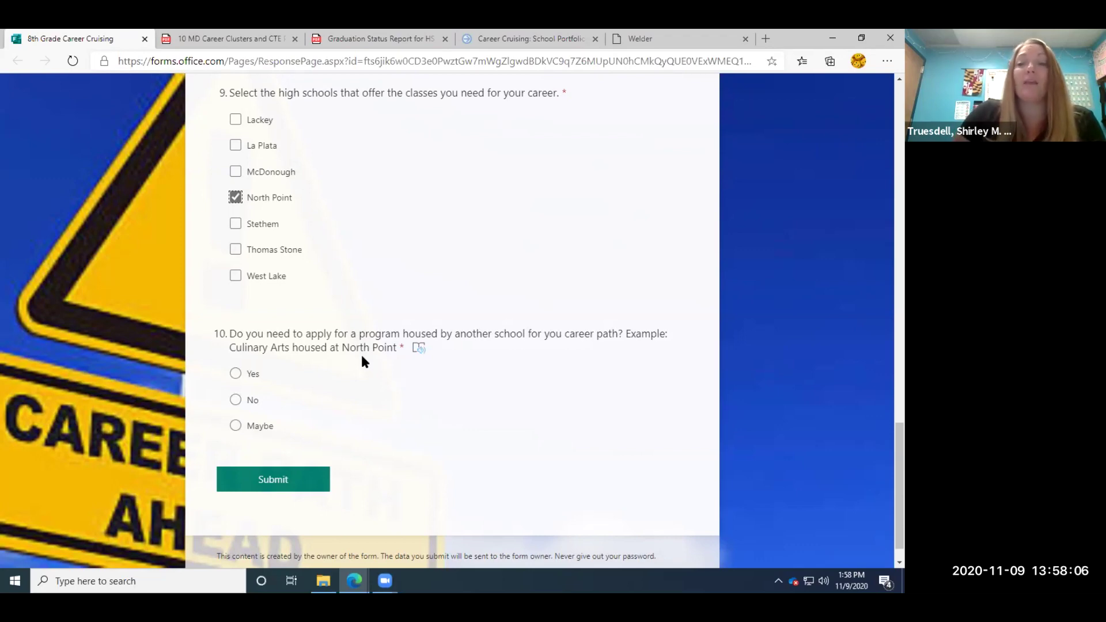
Answer Yes to question 10 and check North Point under question 11.
click(234, 374)
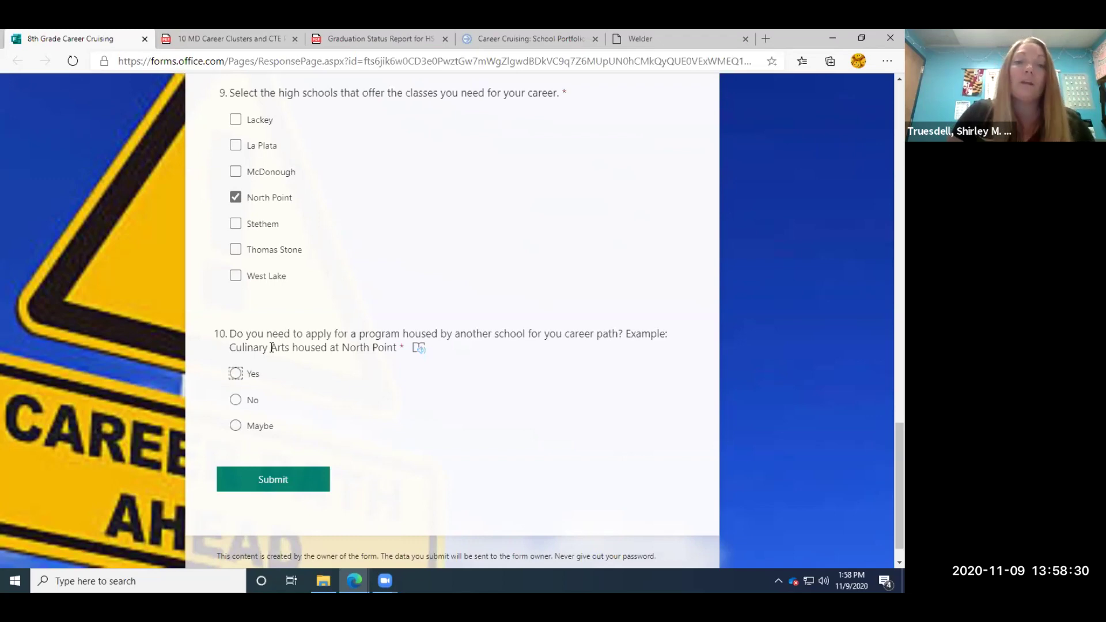
click(236, 374)
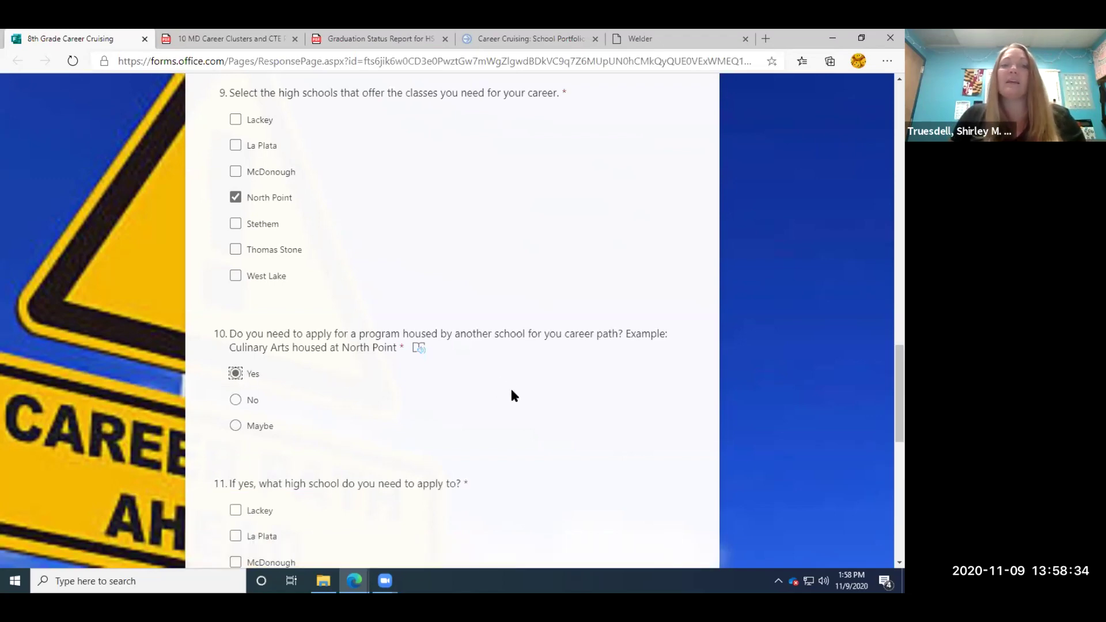
scroll(514, 396, down, 3)
scroll(512, 397, down, 1)
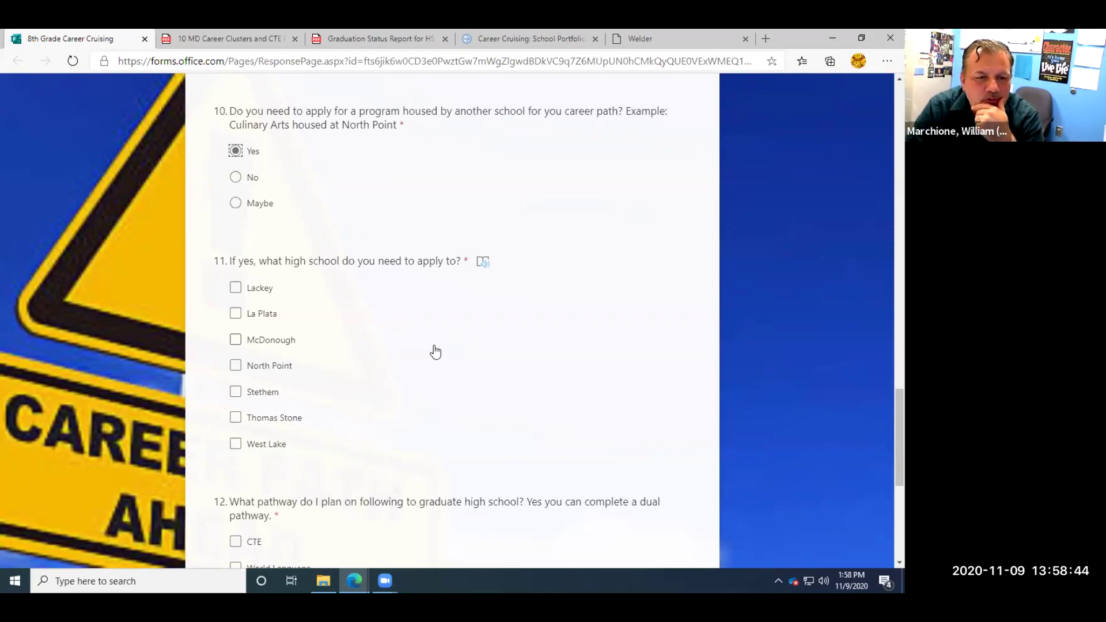
click(242, 368)
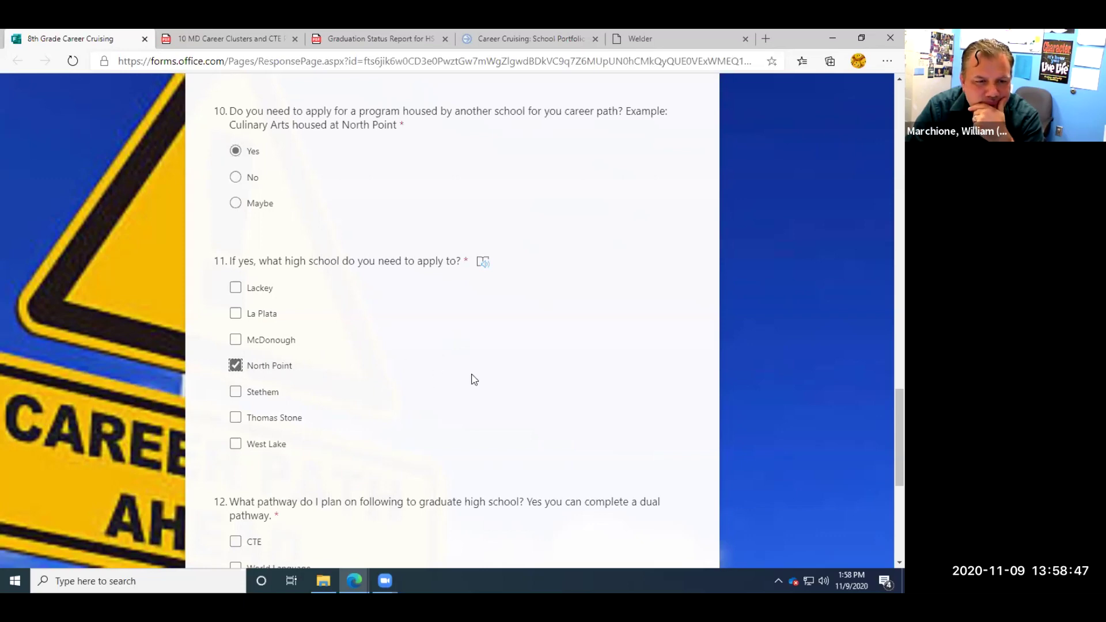
scroll(473, 379, down, 3)
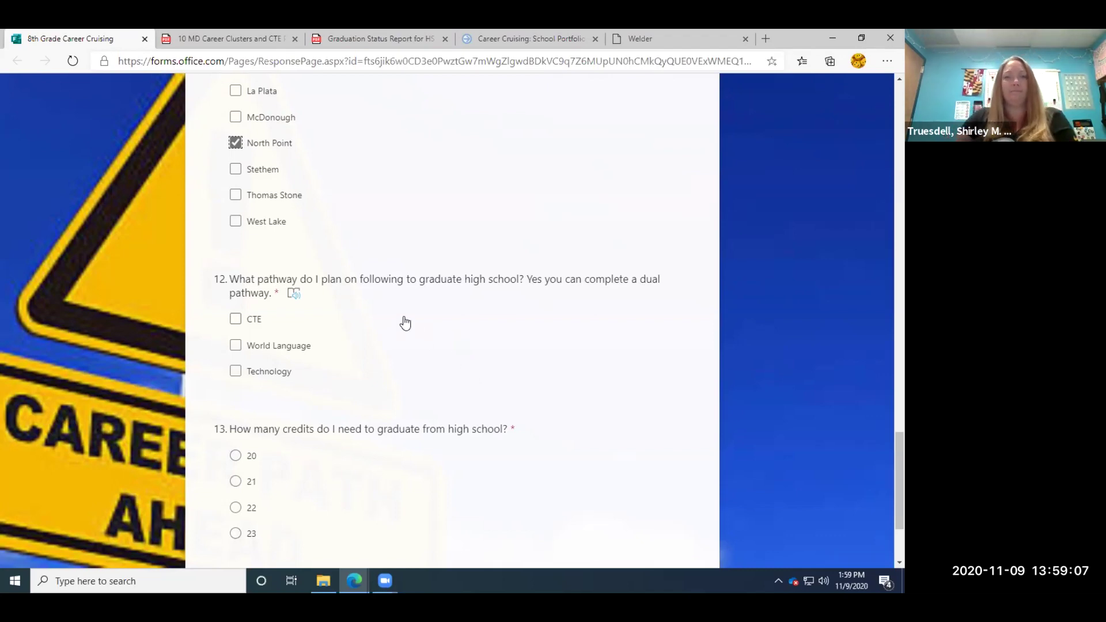
View the Graduation Status Report PDF listing the 23-credit requirements and pathways.
click(361, 39)
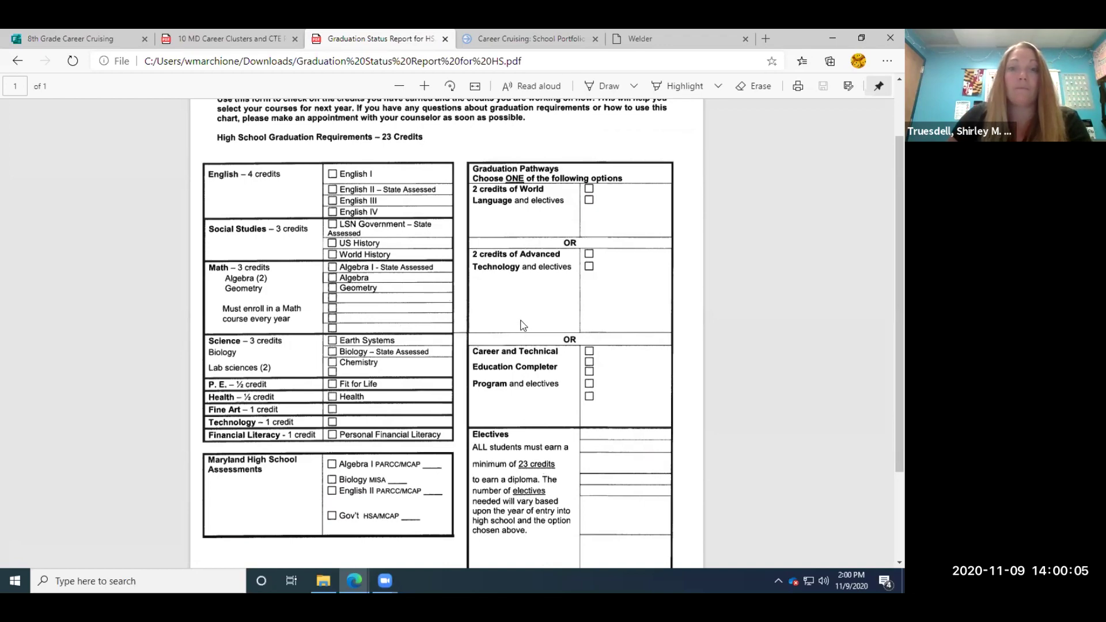
scroll(525, 368, down, 1)
Scroll through the graduation report, then return to the form's questions 12 and 13.
scroll(525, 368, up, 1)
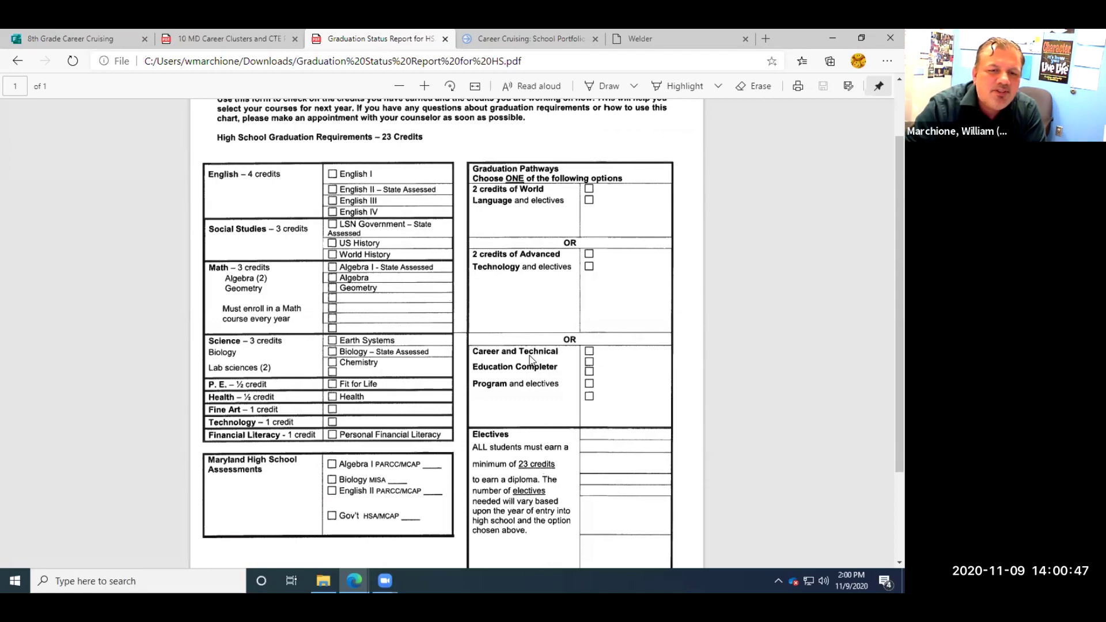
scroll(558, 432, up, 2)
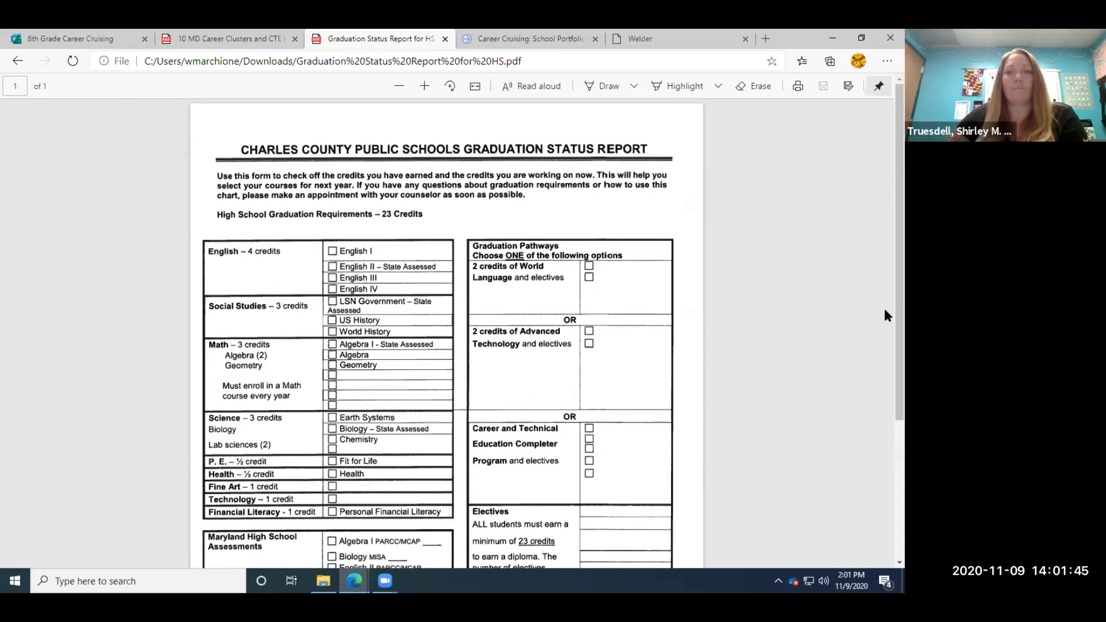
scroll(884, 306, down, 1)
scroll(884, 334, down, 3)
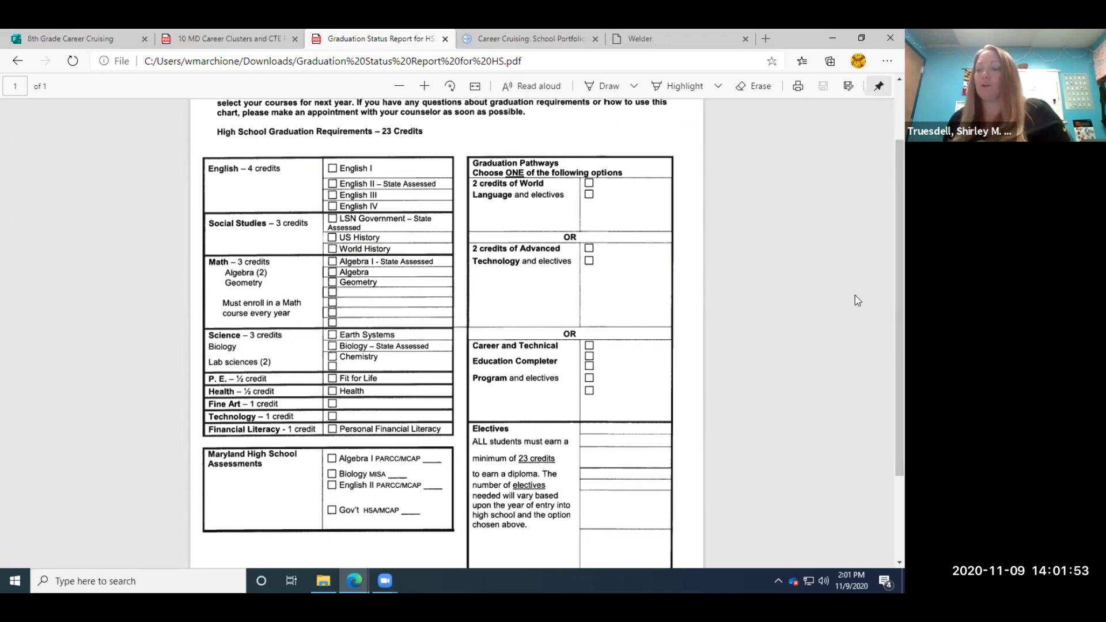
click(70, 39)
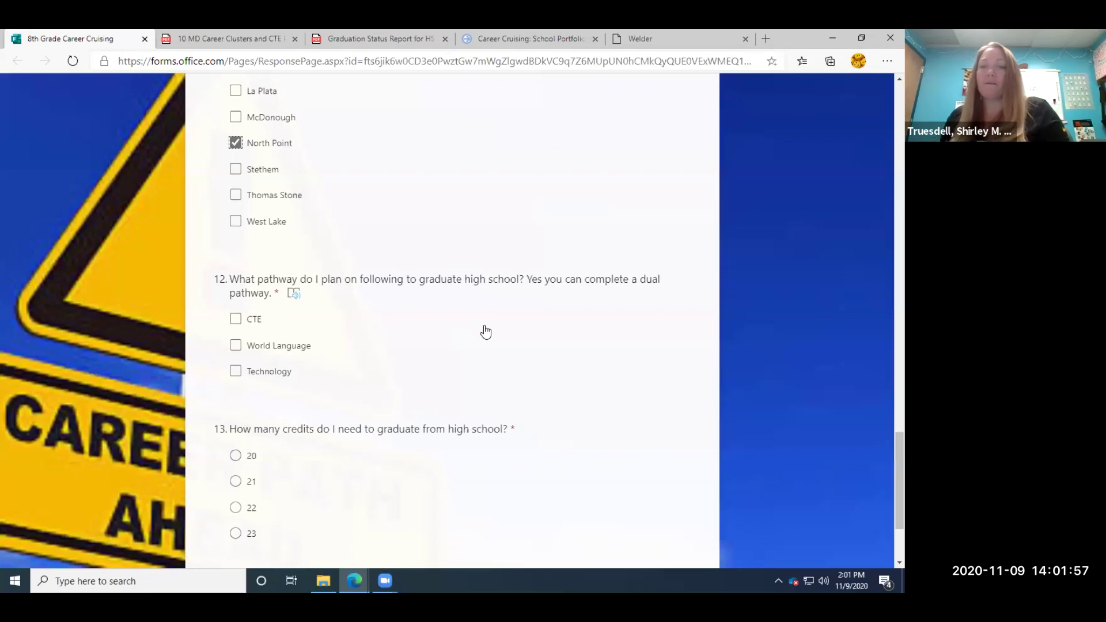
Tick CTE and World Language as the planned graduation pathways for question 12.
click(237, 318)
click(235, 345)
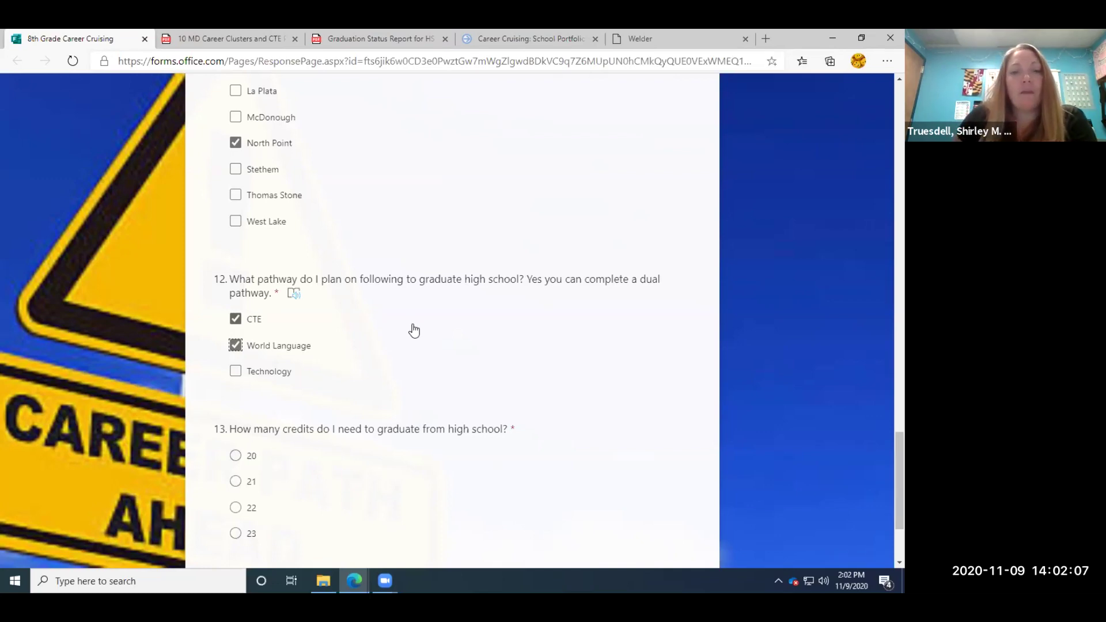
scroll(414, 330, down, 2)
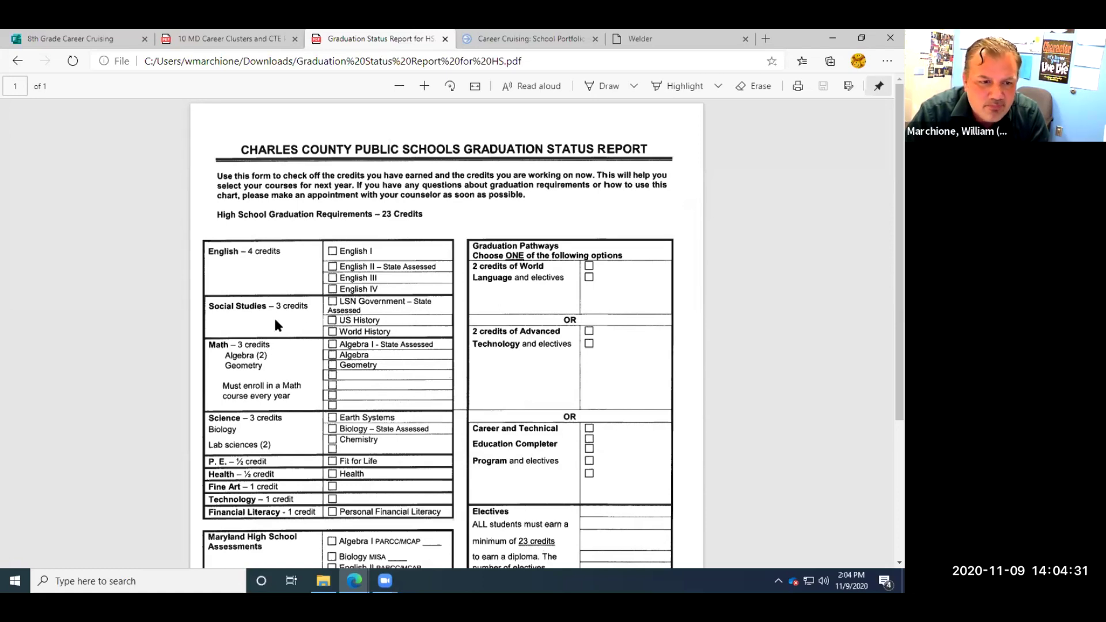
scroll(274, 320, down, 1)
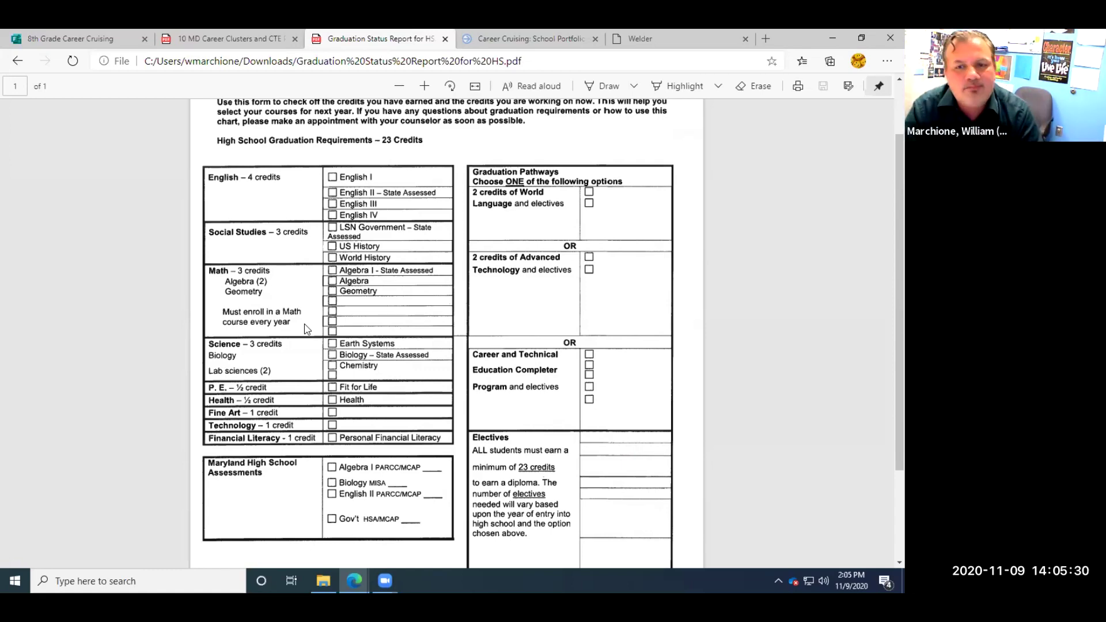
scroll(307, 329, down, 2)
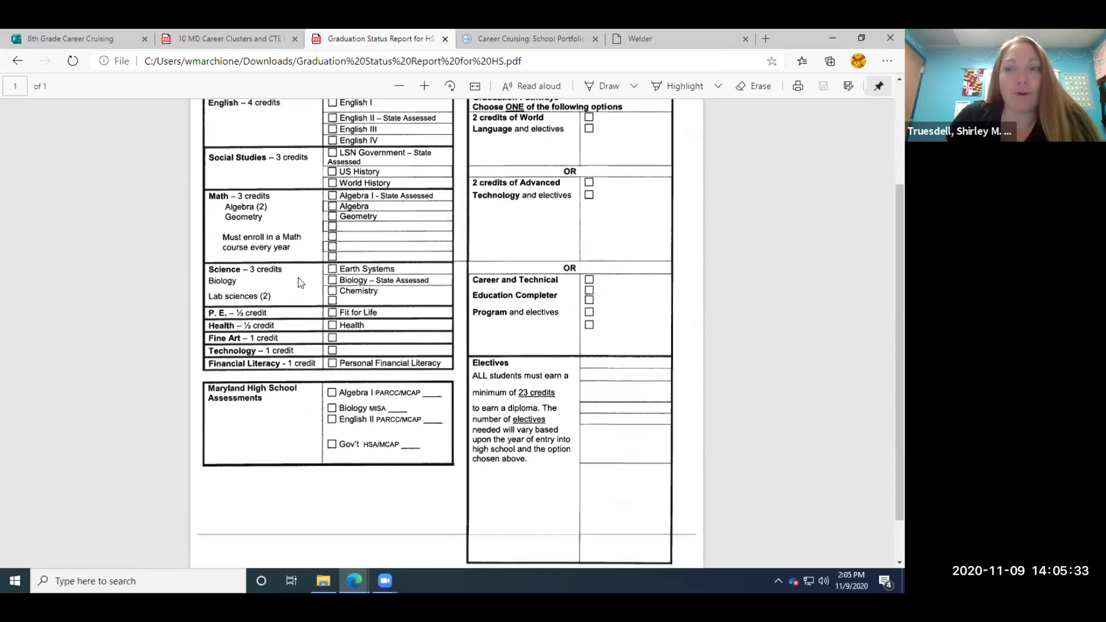
scroll(300, 283, up, 2)
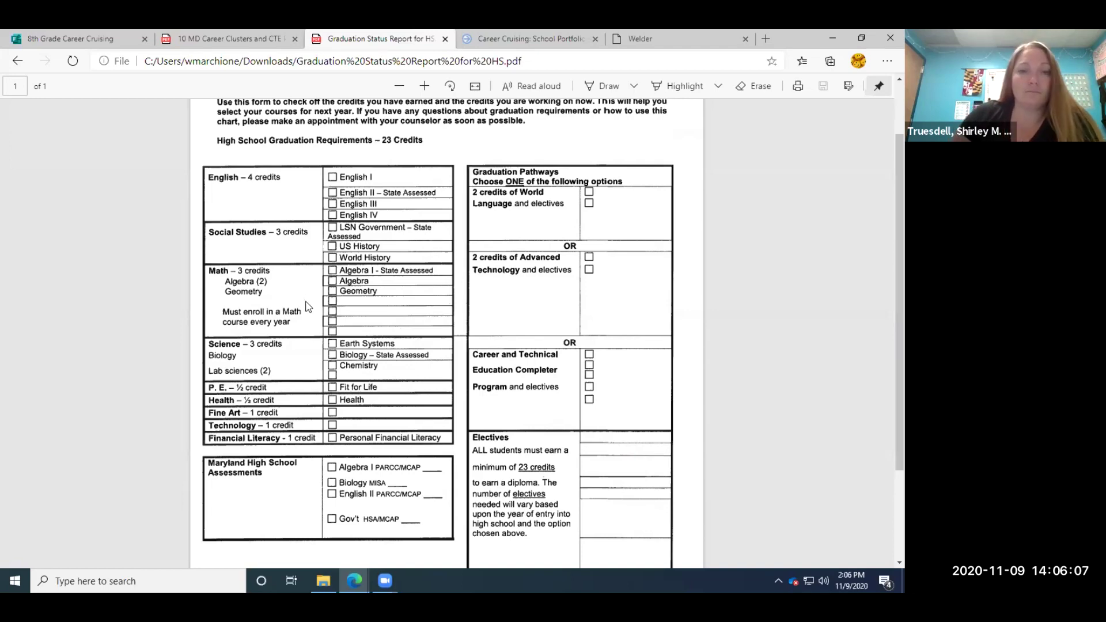
scroll(270, 364, down, 2)
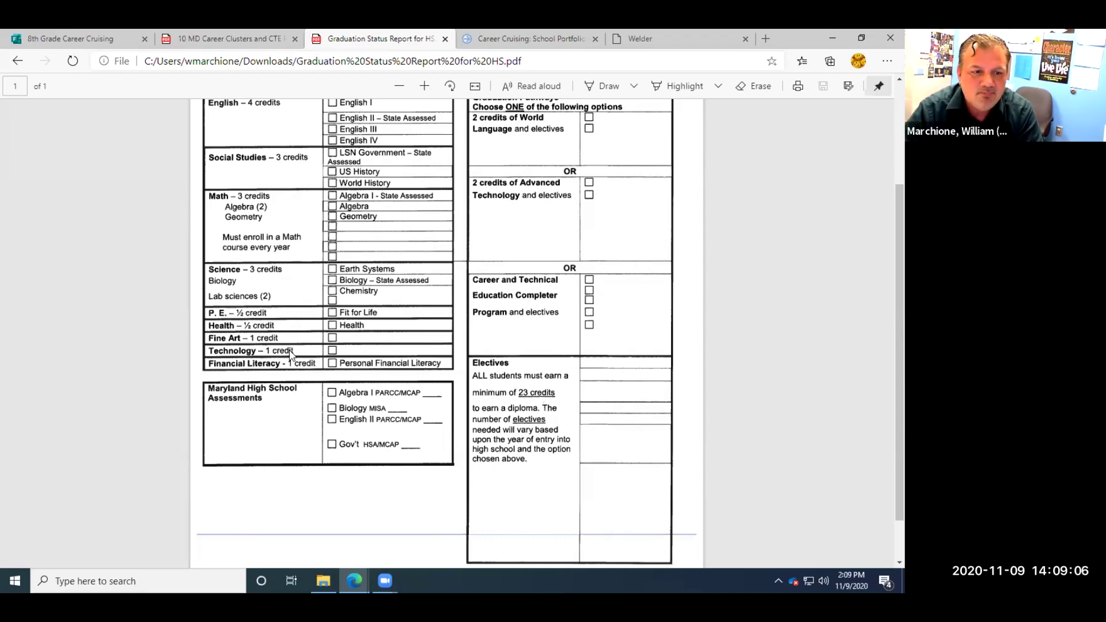
Review the Graduation Status Report to confirm 23 credits are needed, then return to the form.
scroll(289, 352, down, 1)
scroll(289, 351, up, 3)
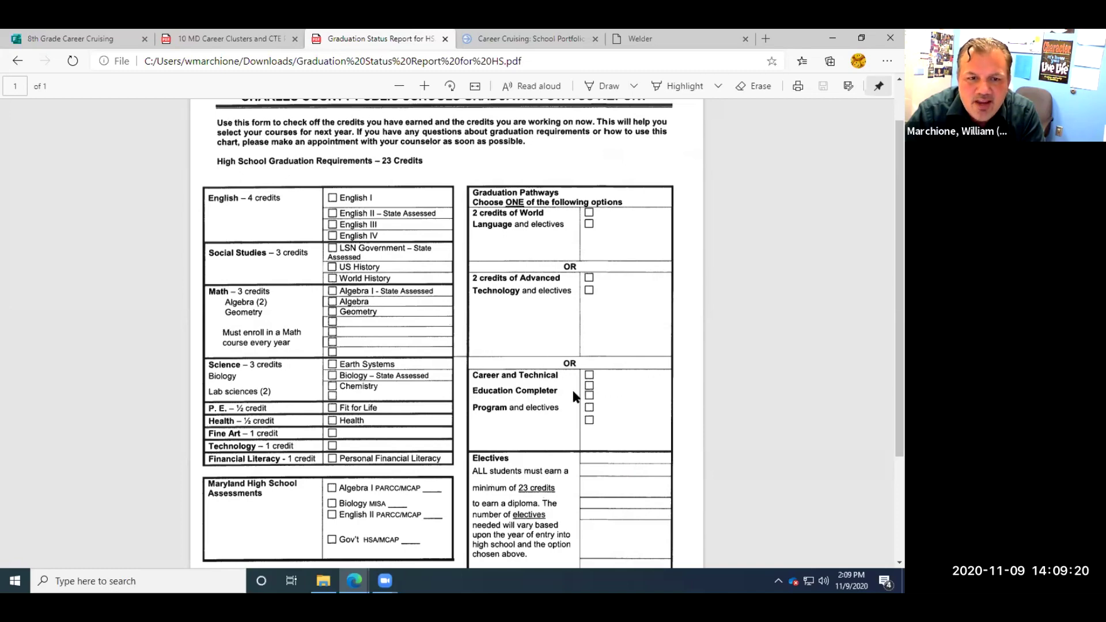
scroll(557, 403, down, 1)
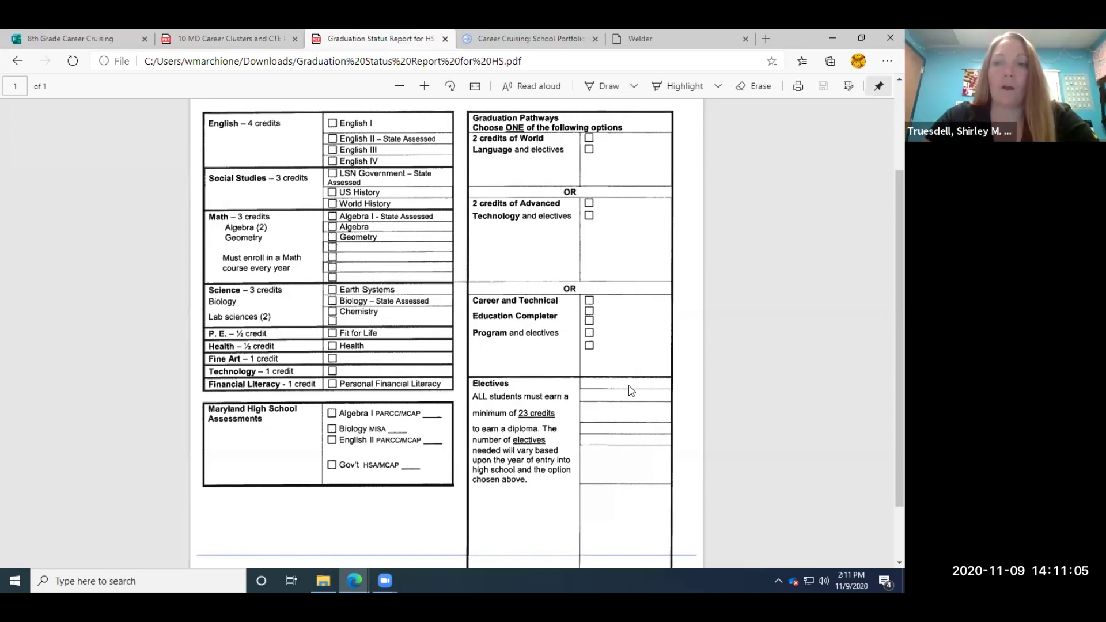
scroll(885, 403, down, 2)
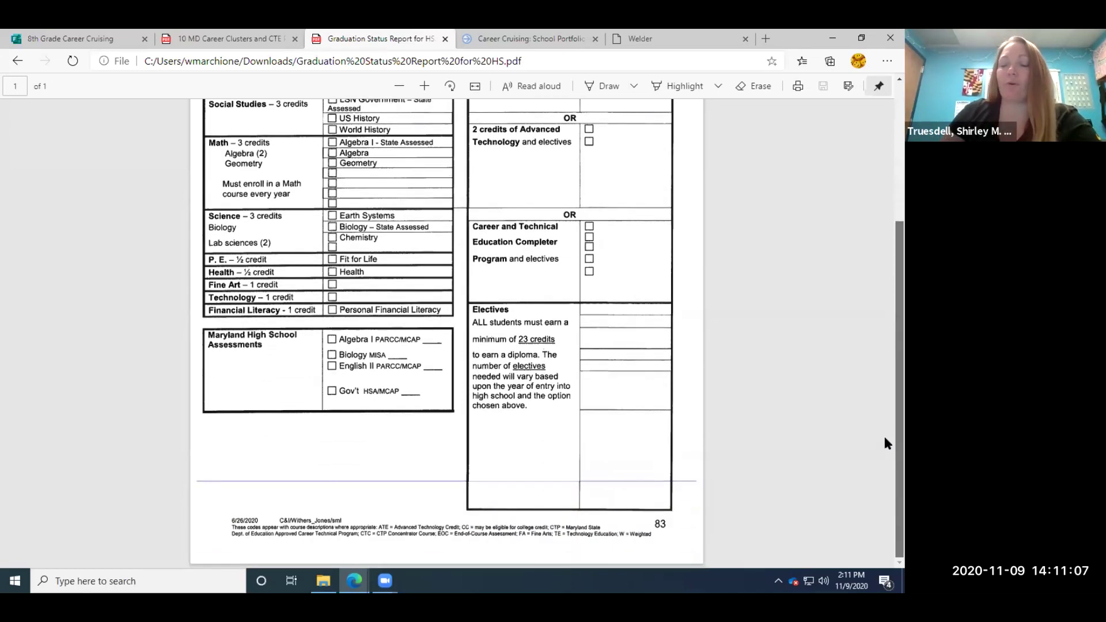
scroll(882, 433, up, 6)
click(62, 37)
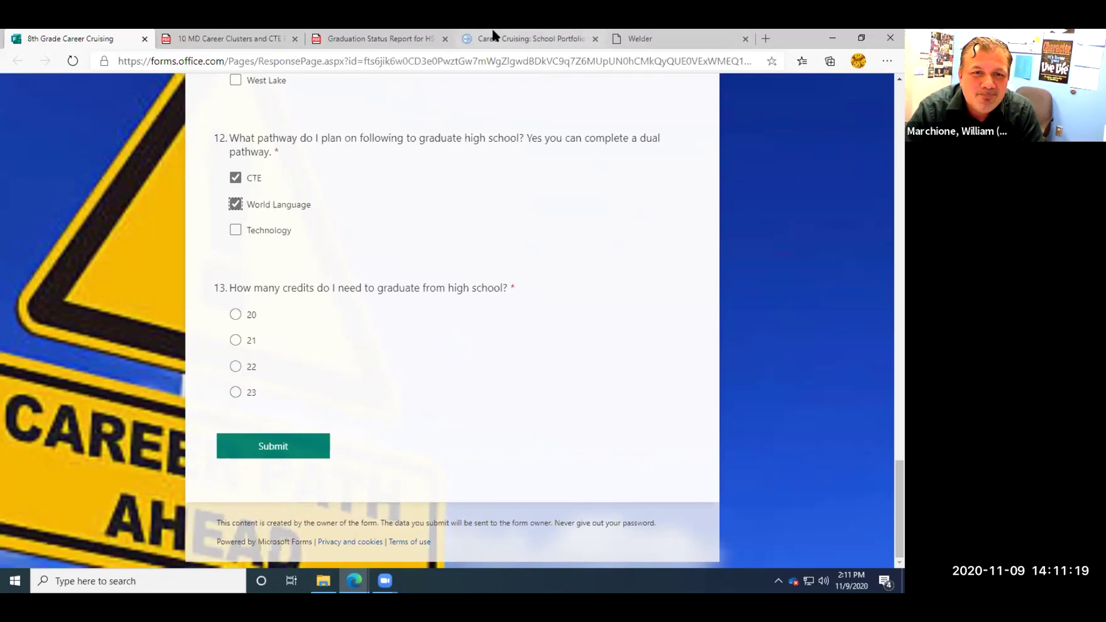
Recheck the Career Cruising site and graduation status report before returning to the 8th Grade form.
click(510, 38)
click(368, 39)
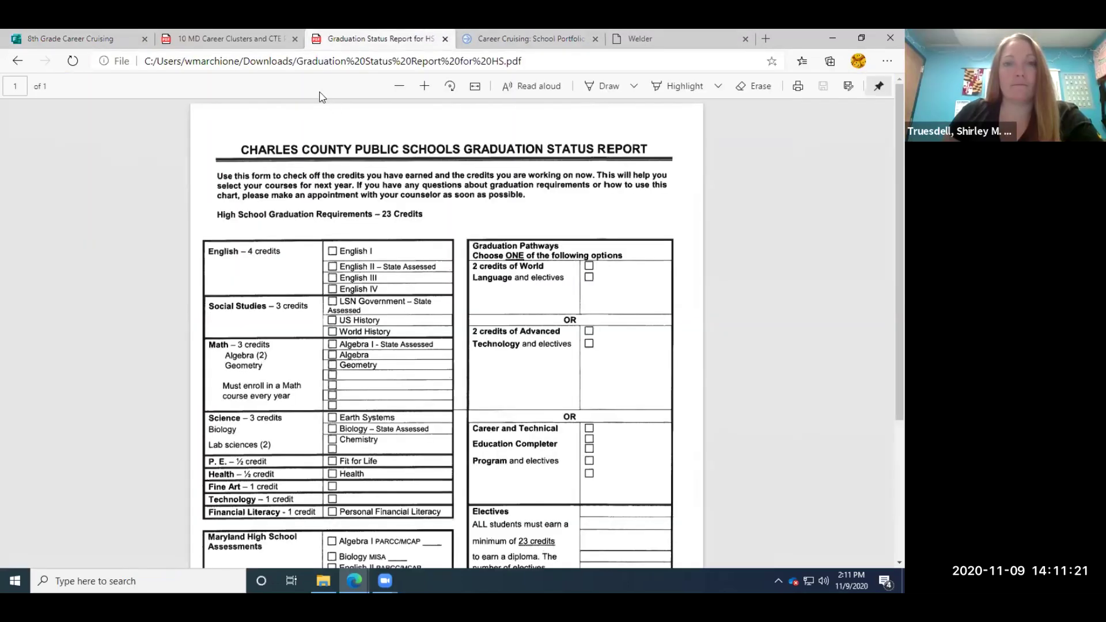
click(69, 39)
Answer 23 credits for question 13 and submit the 8th Grade Career Cruising form.
click(235, 392)
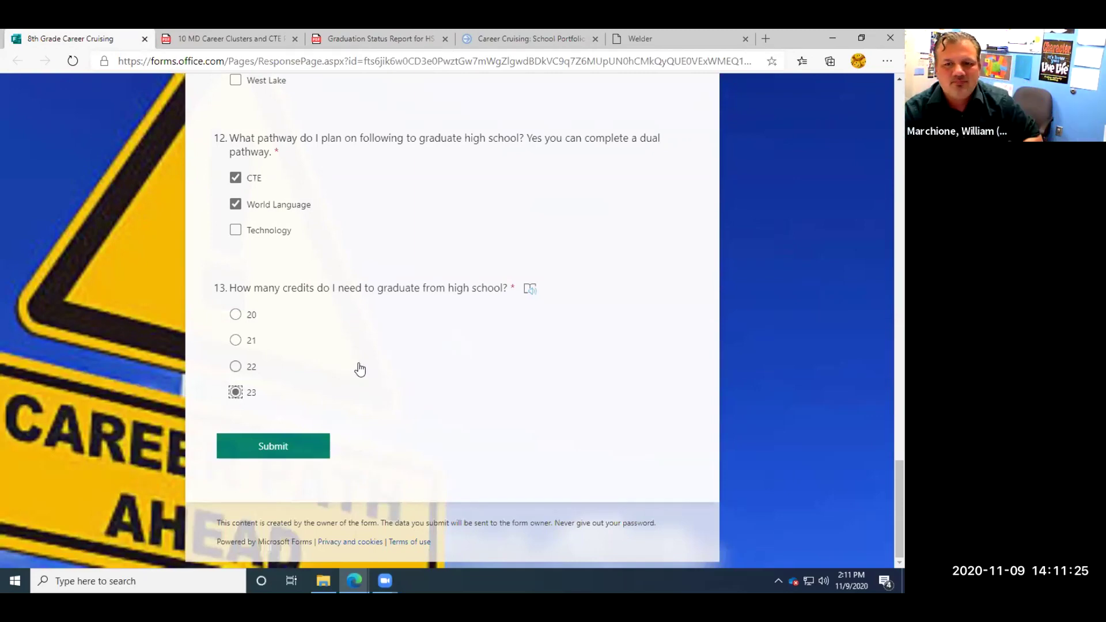
click(279, 447)
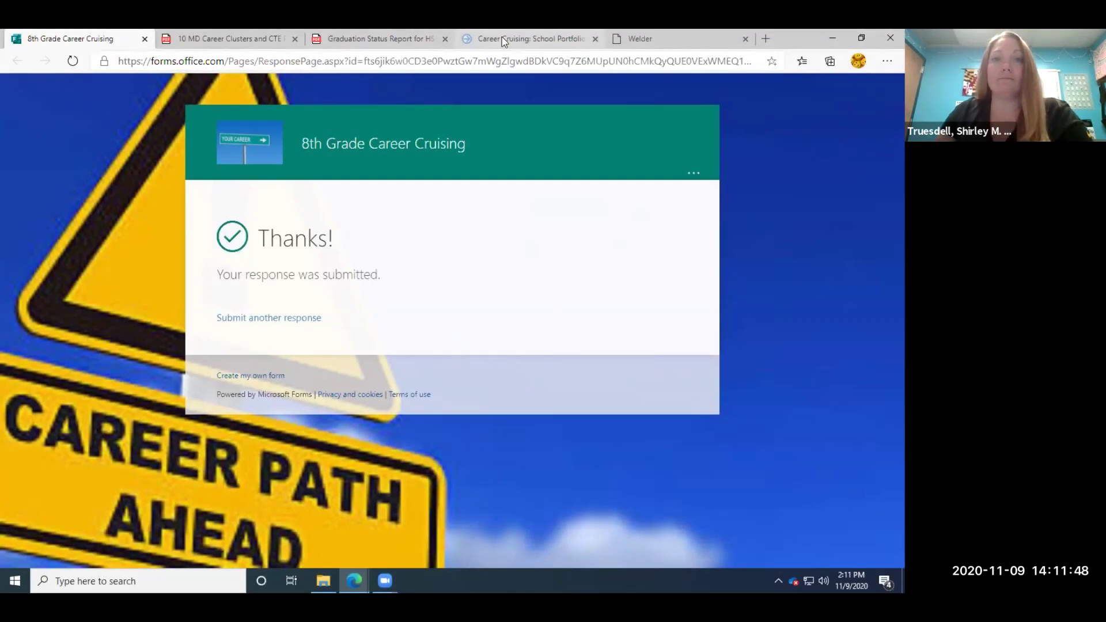
click(502, 37)
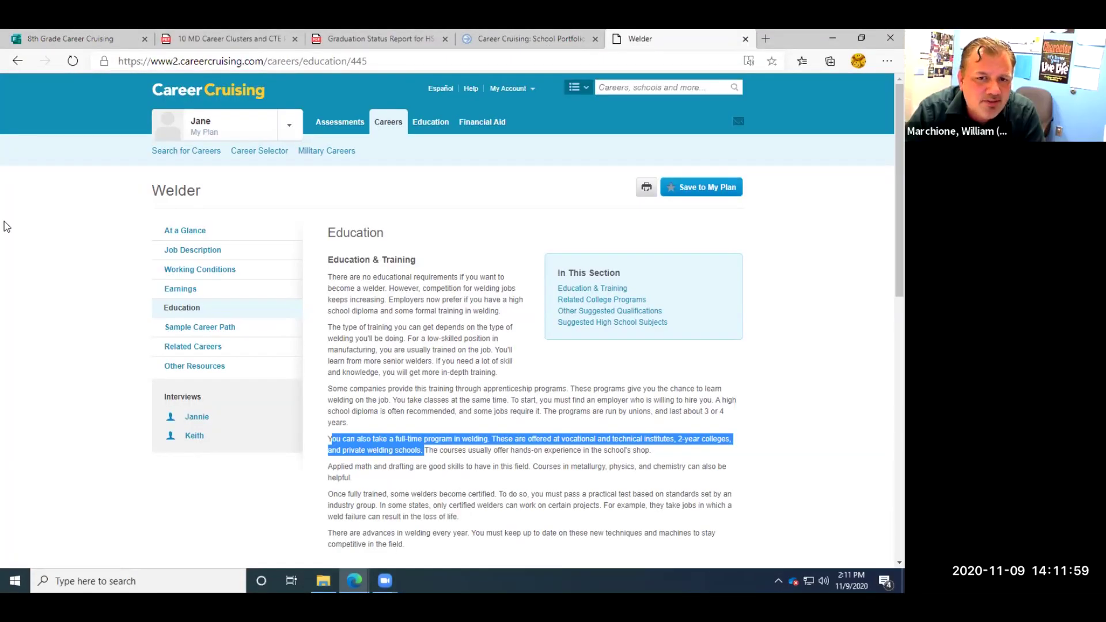
Open the student's My Plan, then My Education Plan with its 9th–12th grade columns.
click(416, 278)
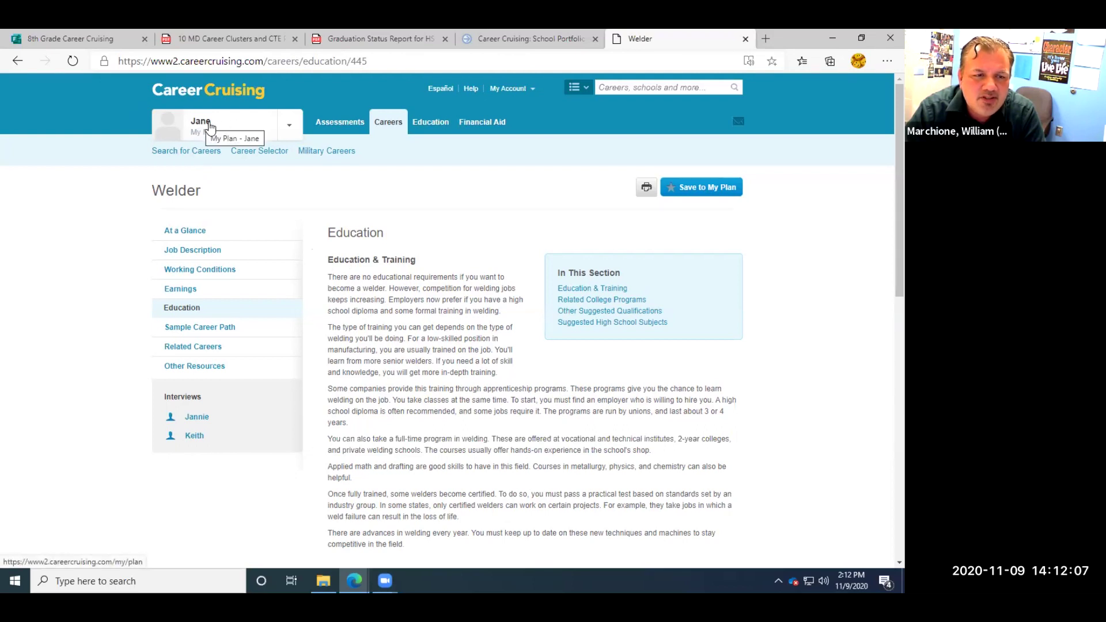
click(198, 136)
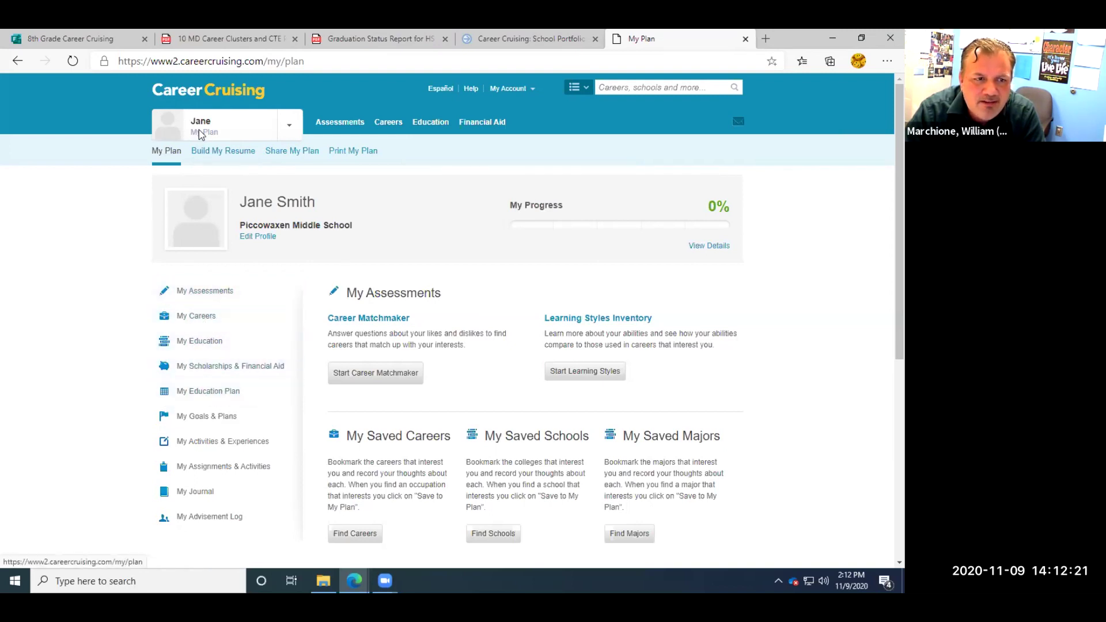
click(202, 392)
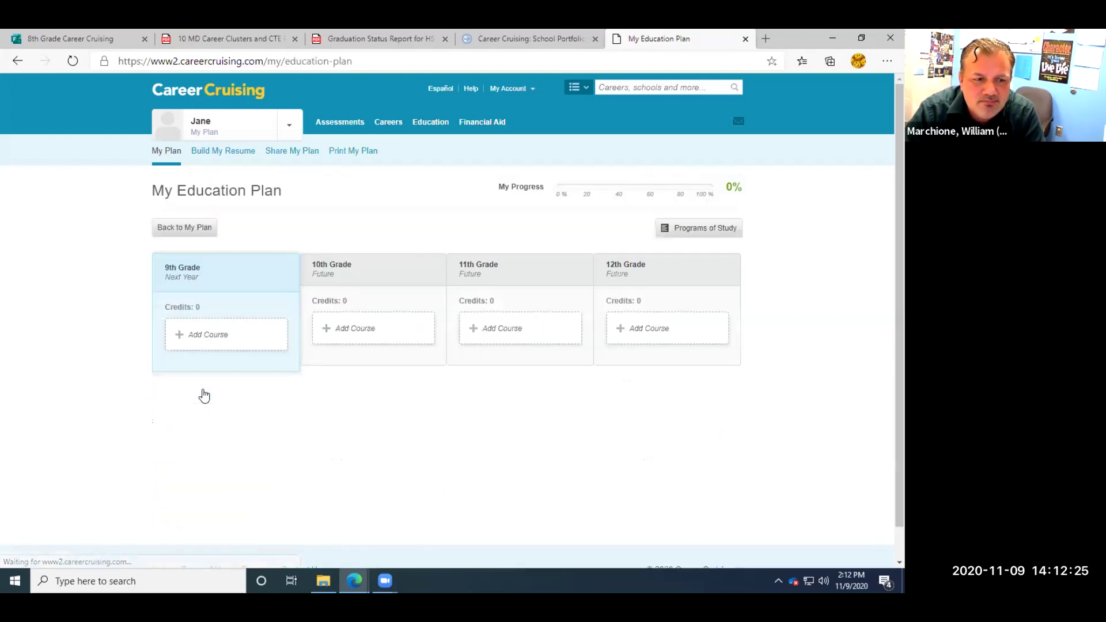
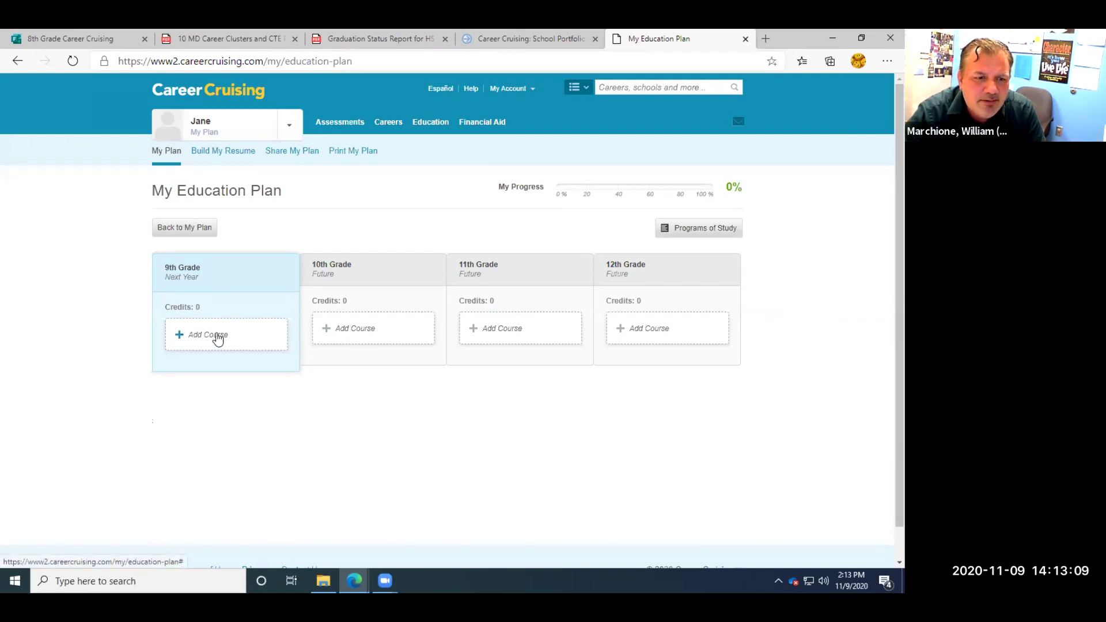
List the 9th-grade English courses in Add Course, then view the Graduation Status Report PDF.
click(218, 338)
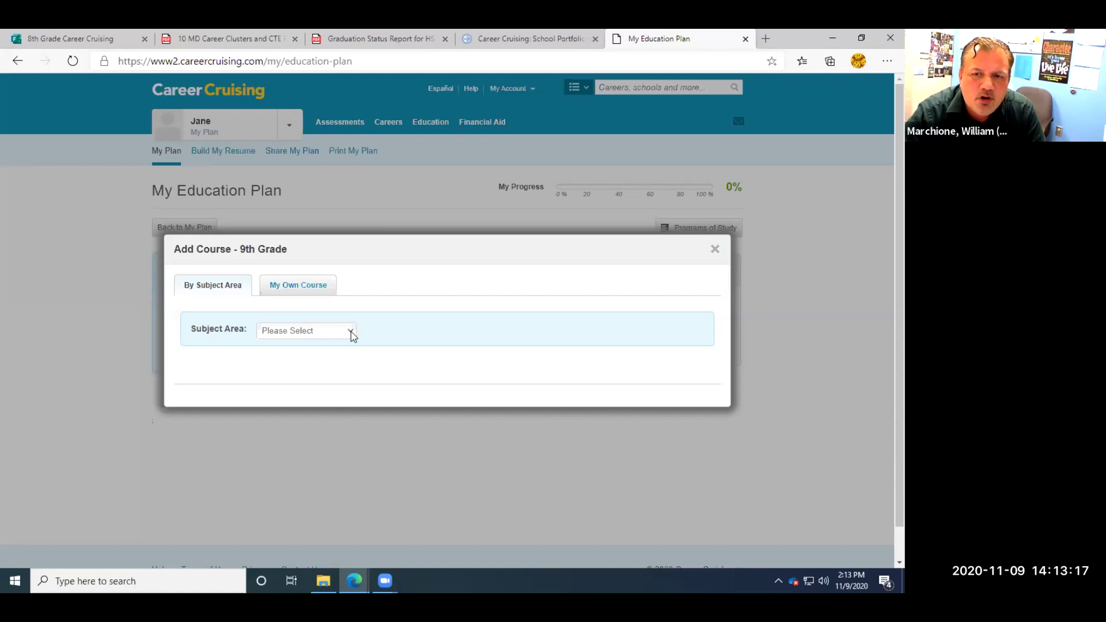
click(351, 333)
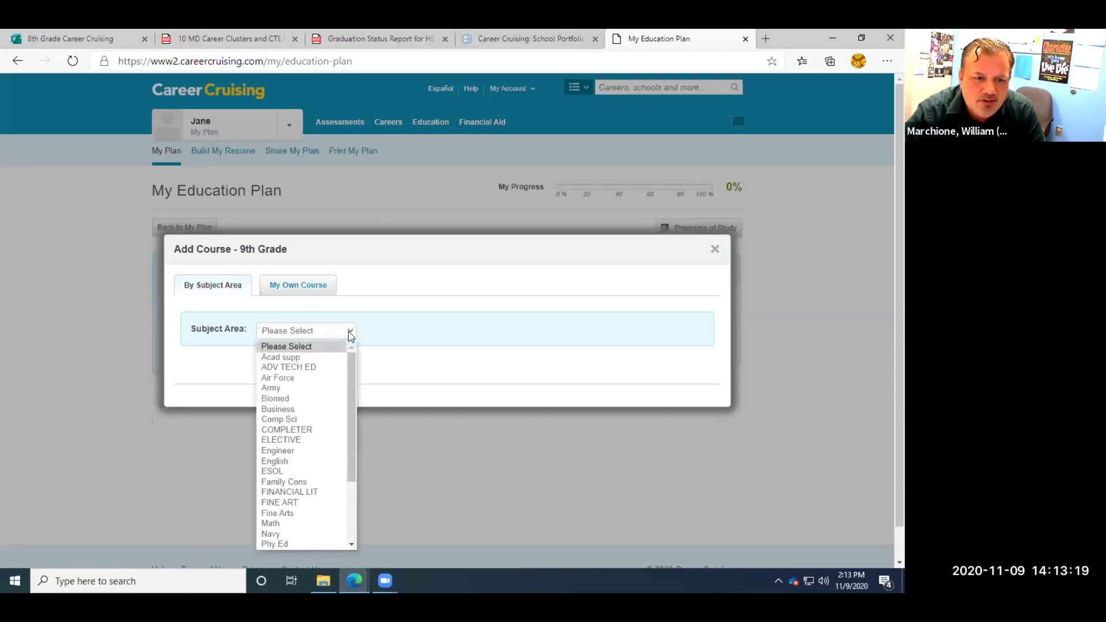
mouse_move(351, 361)
mouse_down()
mouse_move(346, 403)
mouse_move(348, 353)
mouse_up()
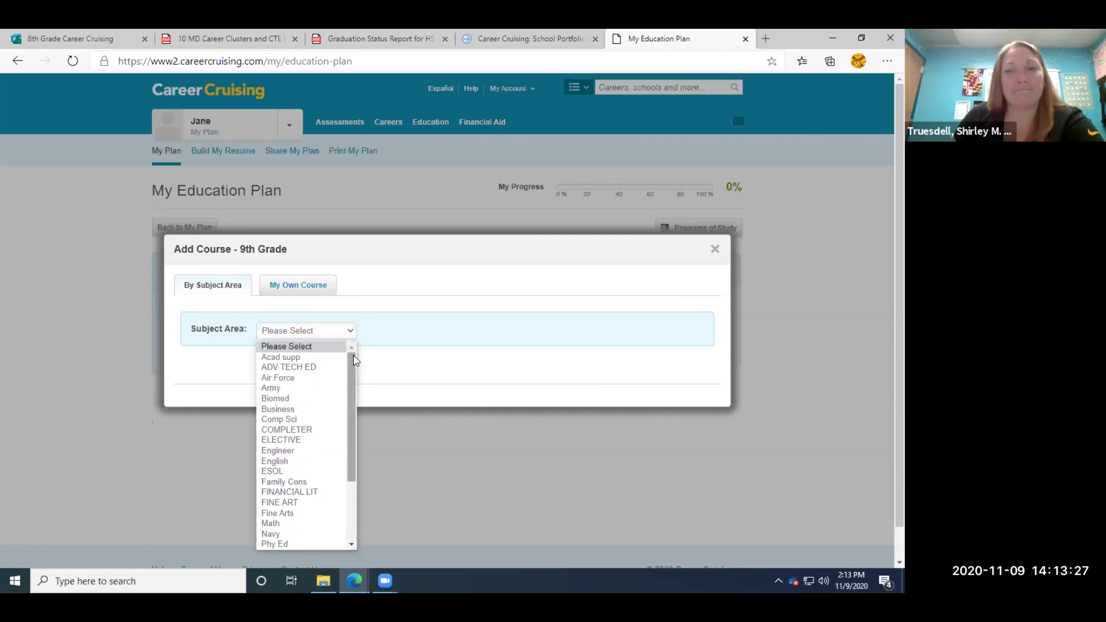
drag(352, 377, 341, 402)
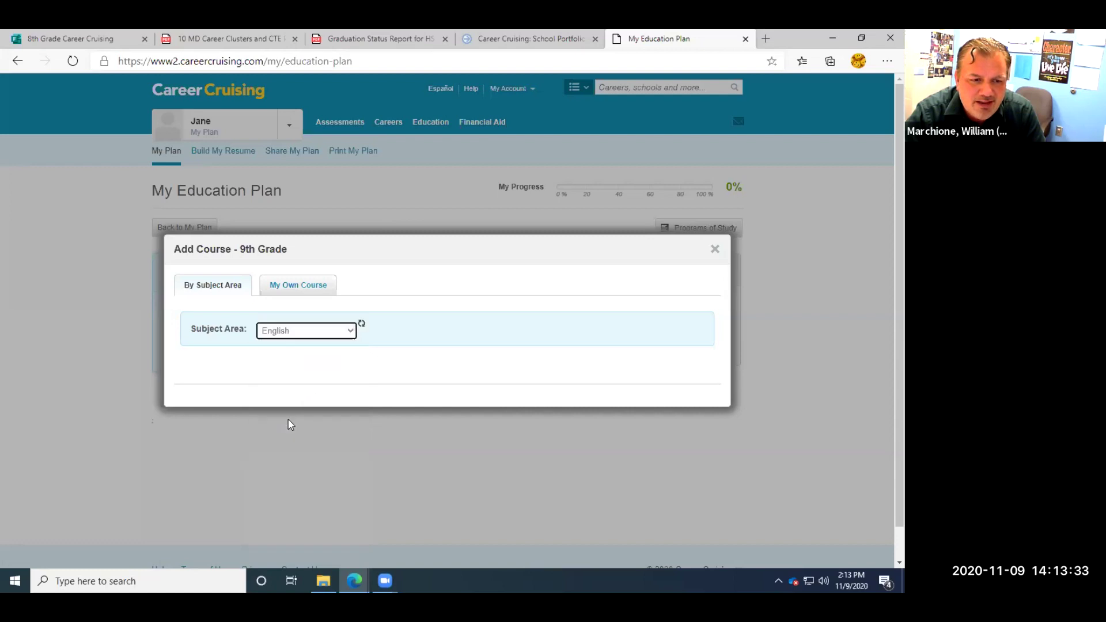
click(289, 421)
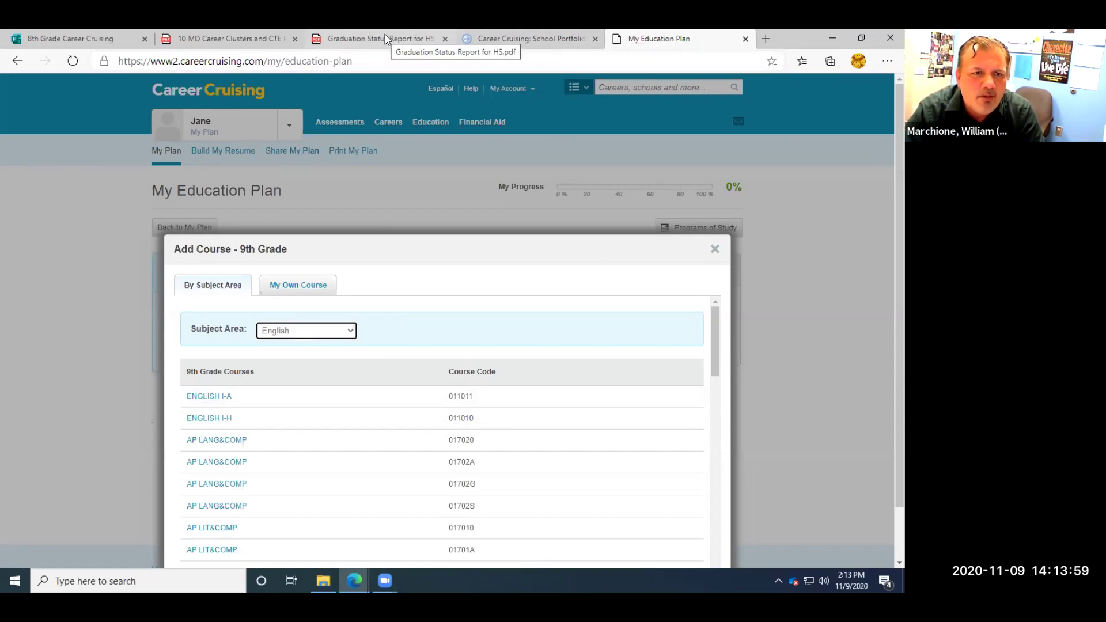
click(382, 40)
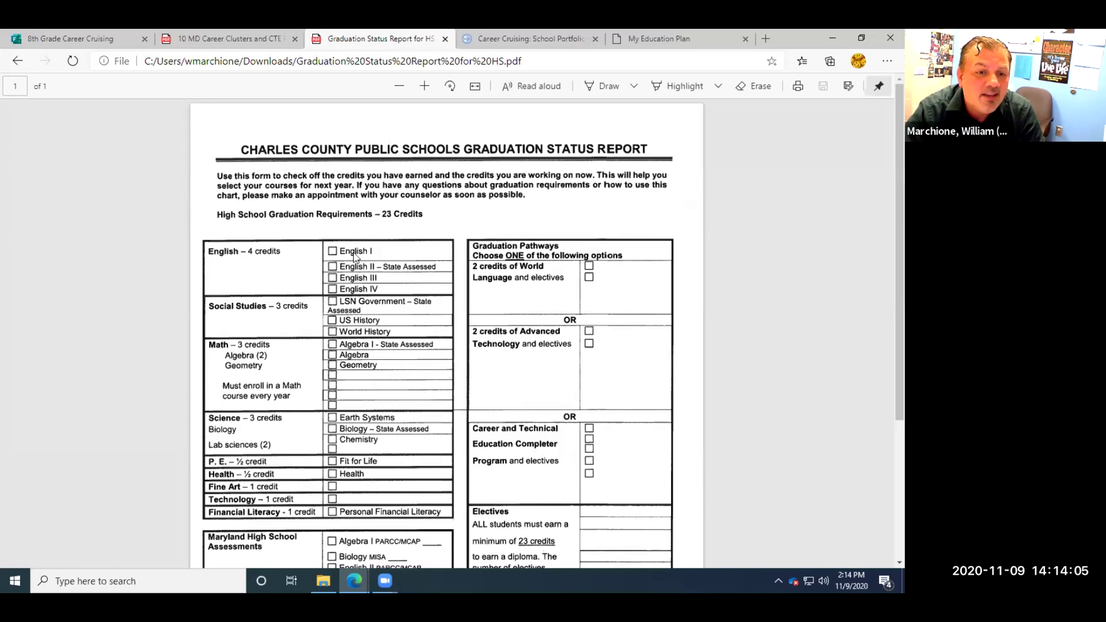
Glance at the Career Clusters PDF, then return to the 9th-grade English course list.
click(226, 39)
click(697, 33)
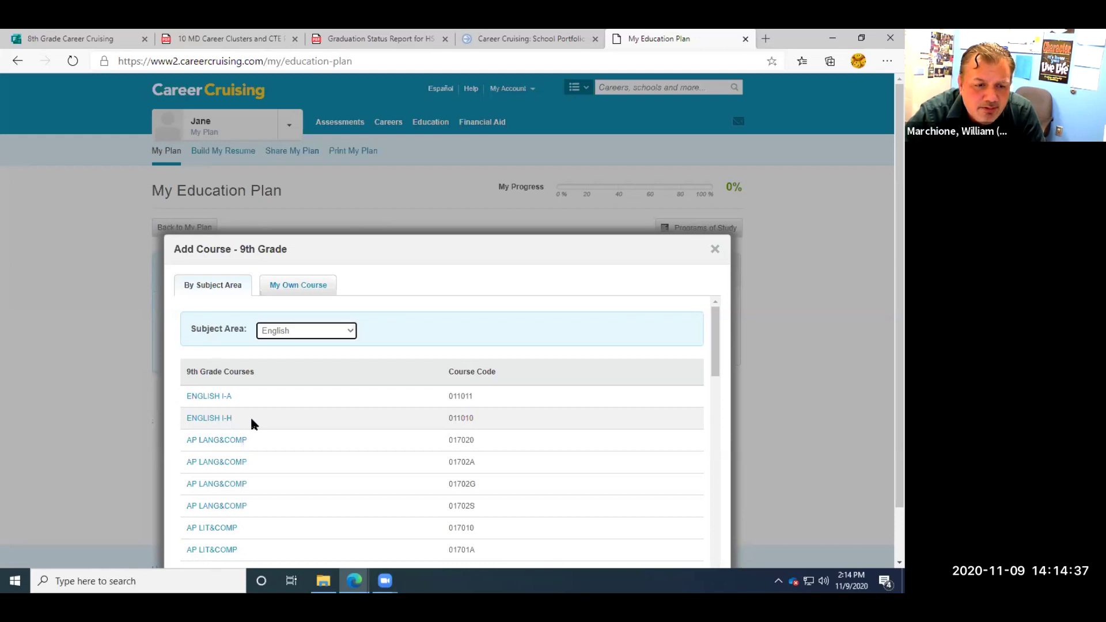
Review ENGLISH I-H's course details and select it, adding 1.00 credit to 9th grade.
click(210, 419)
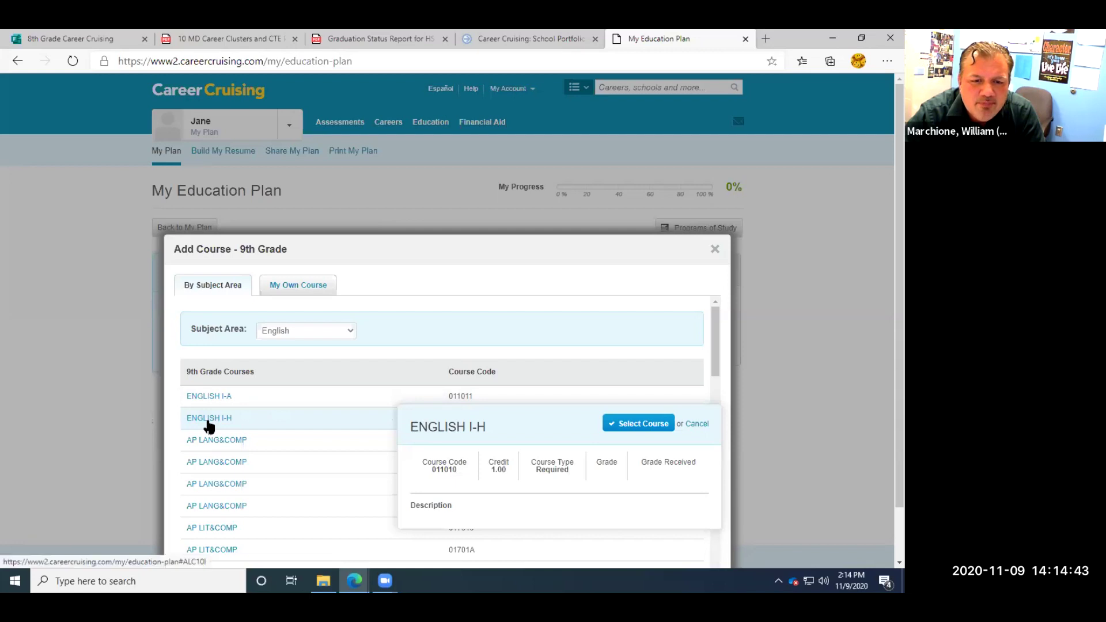
scroll(464, 435, down, 1)
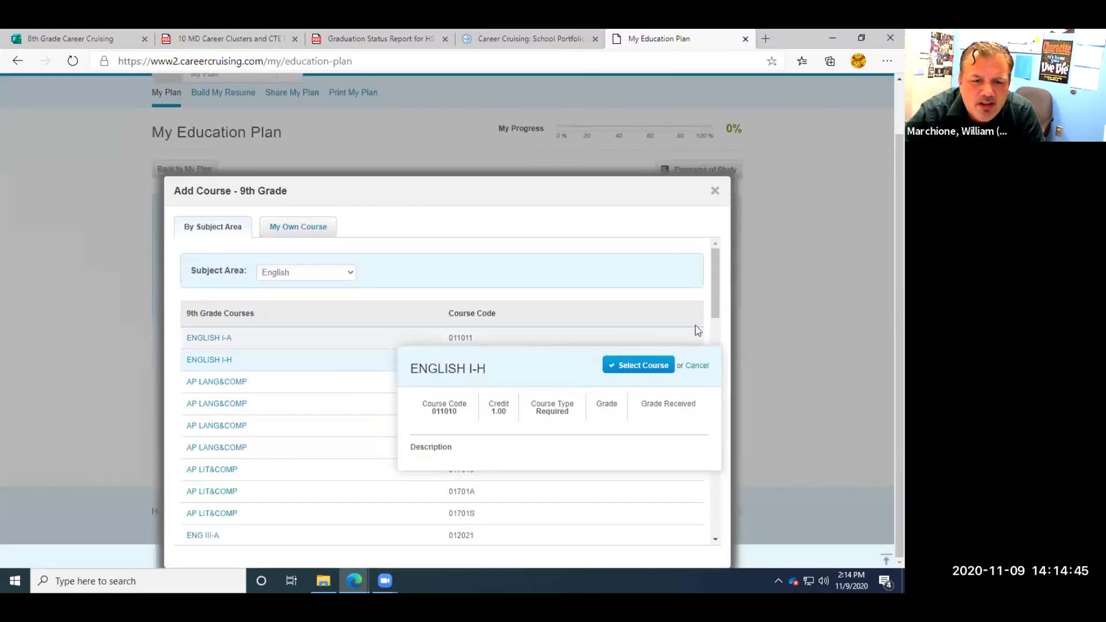
scroll(713, 291, down, 1)
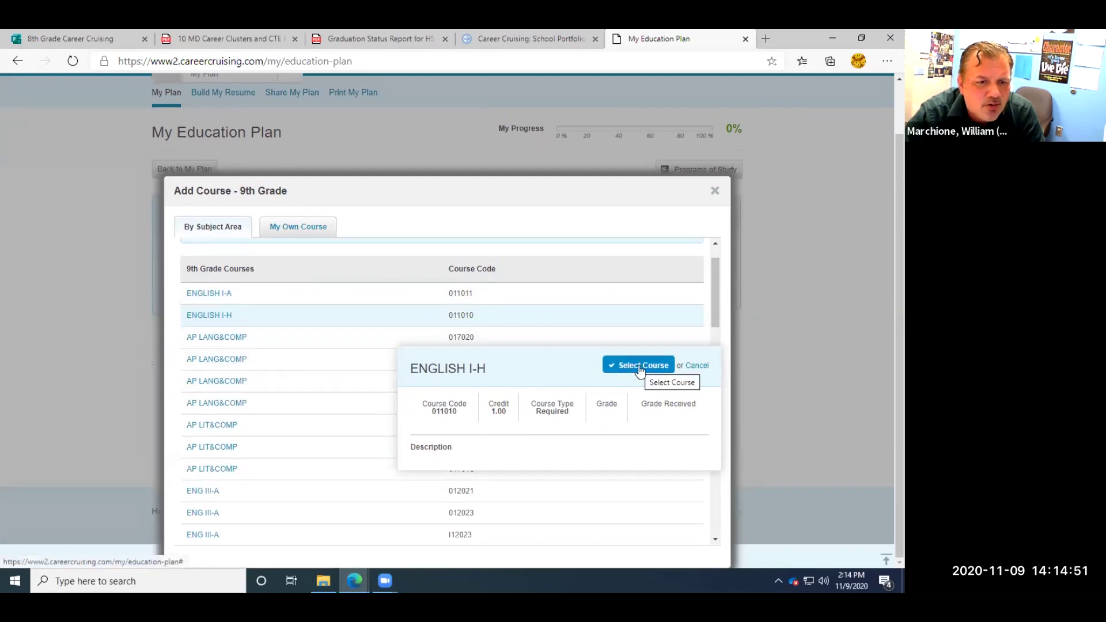
click(211, 316)
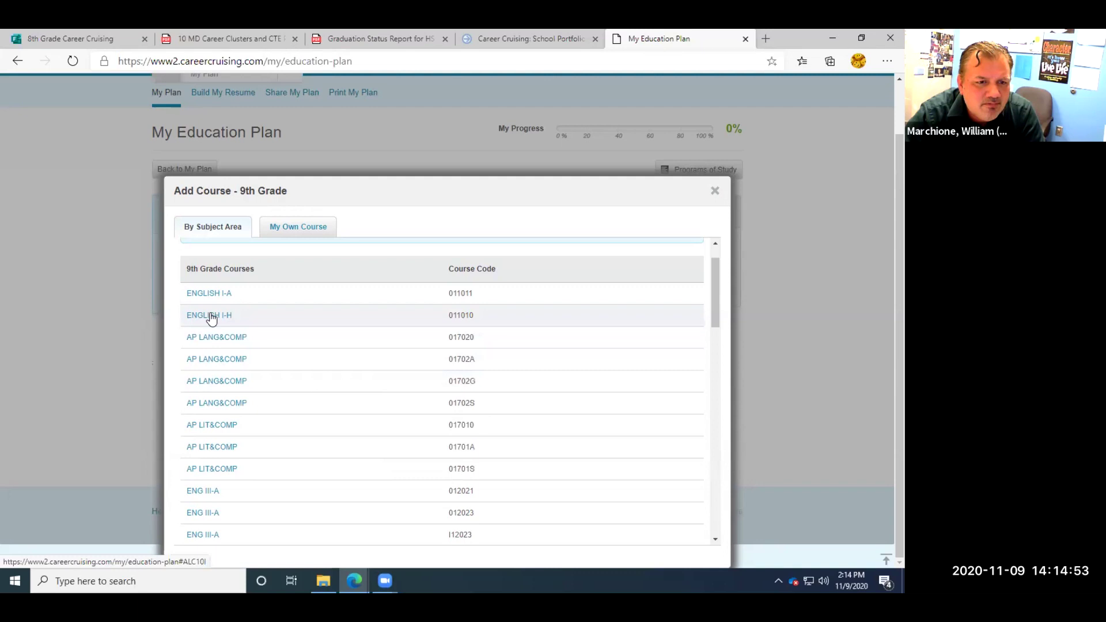
click(211, 316)
scroll(211, 317, up, 1)
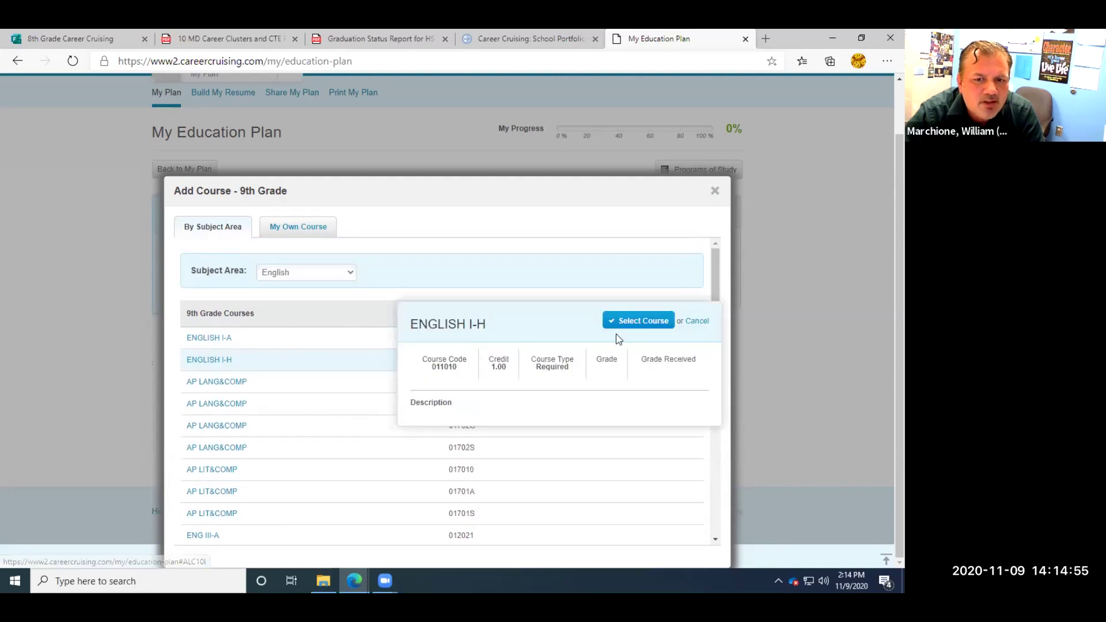
click(635, 320)
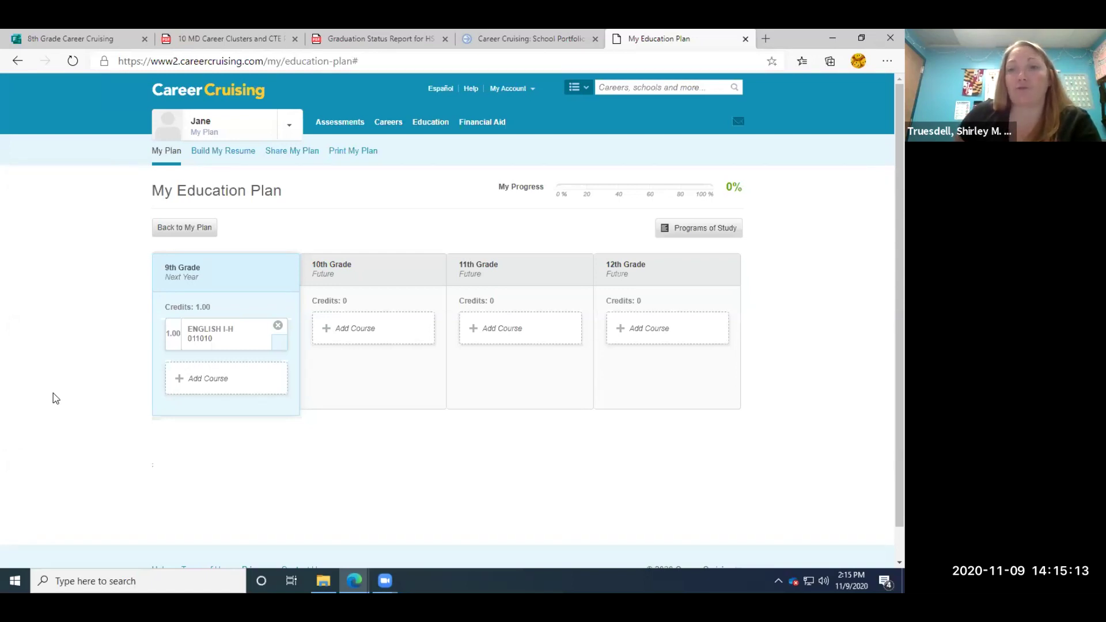
Add ALGEBRA I from the Math subject area to 9th grade, totalling 2.00 credits.
click(217, 383)
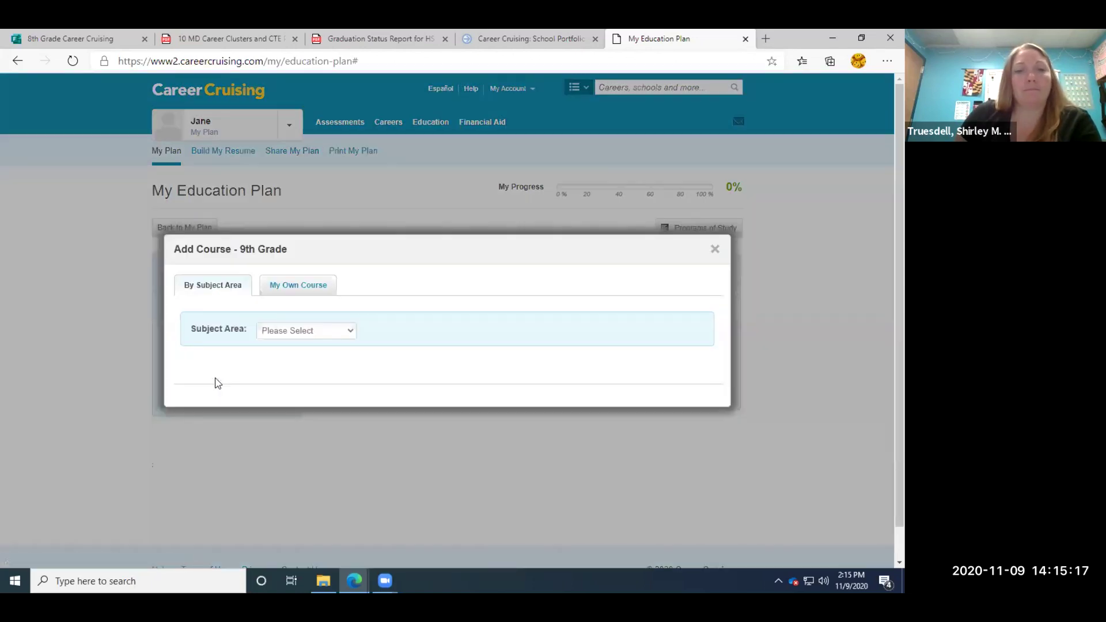
click(350, 331)
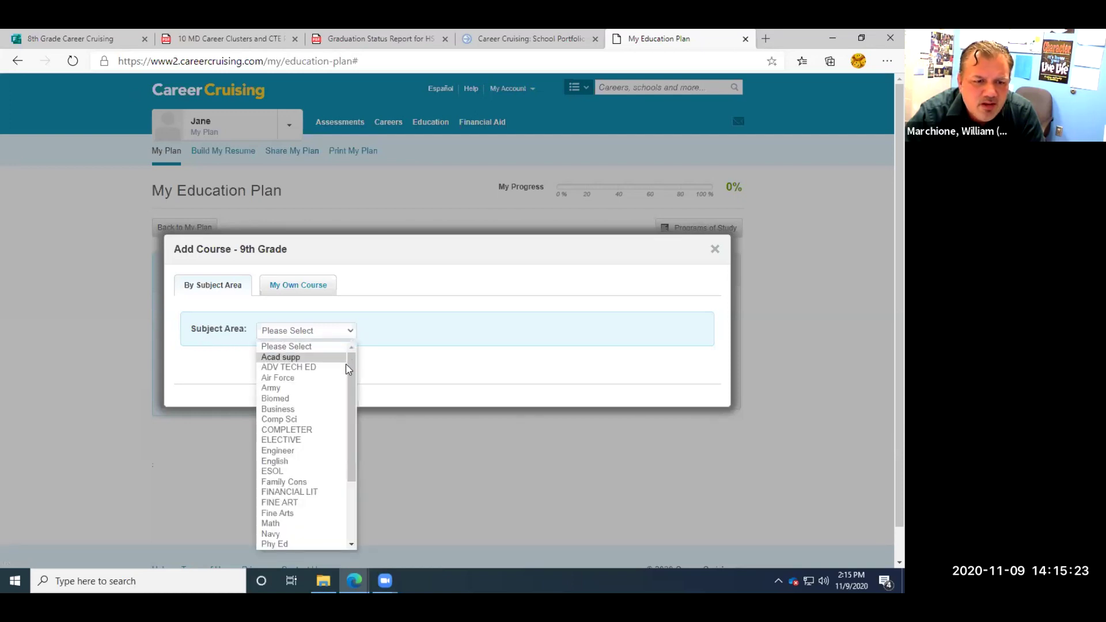
drag(348, 377, 347, 428)
scroll(347, 428, down, 1)
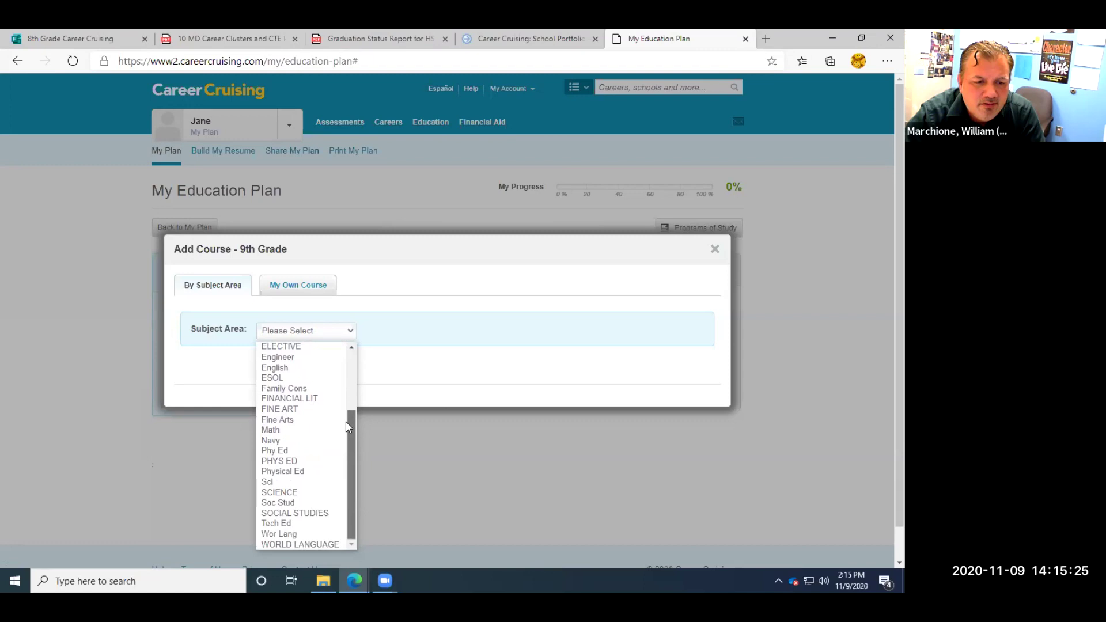
click(276, 431)
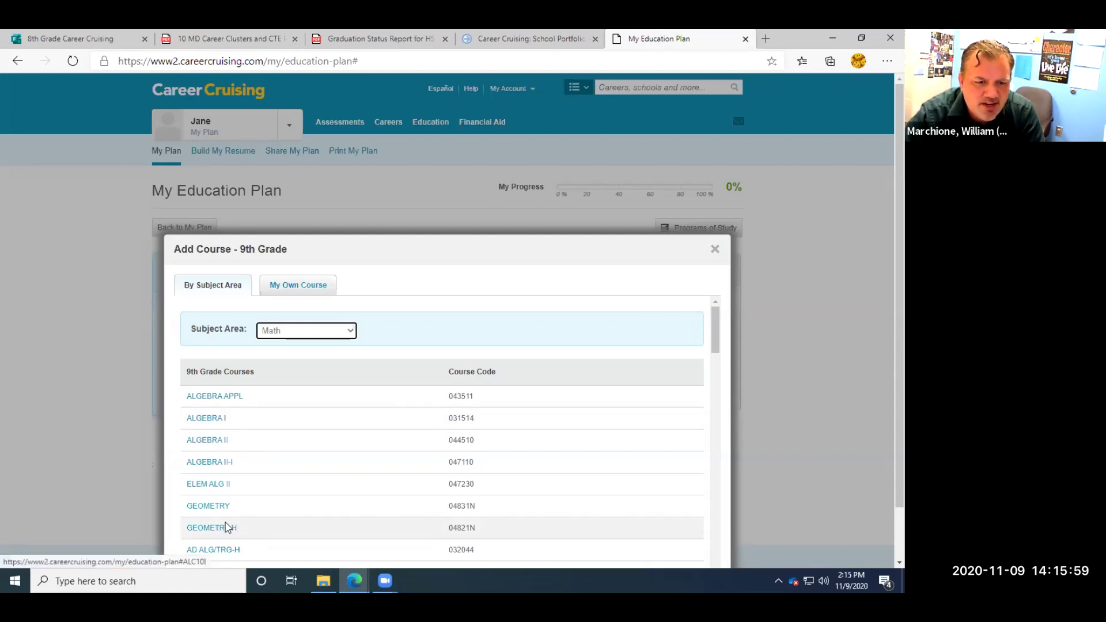
click(221, 421)
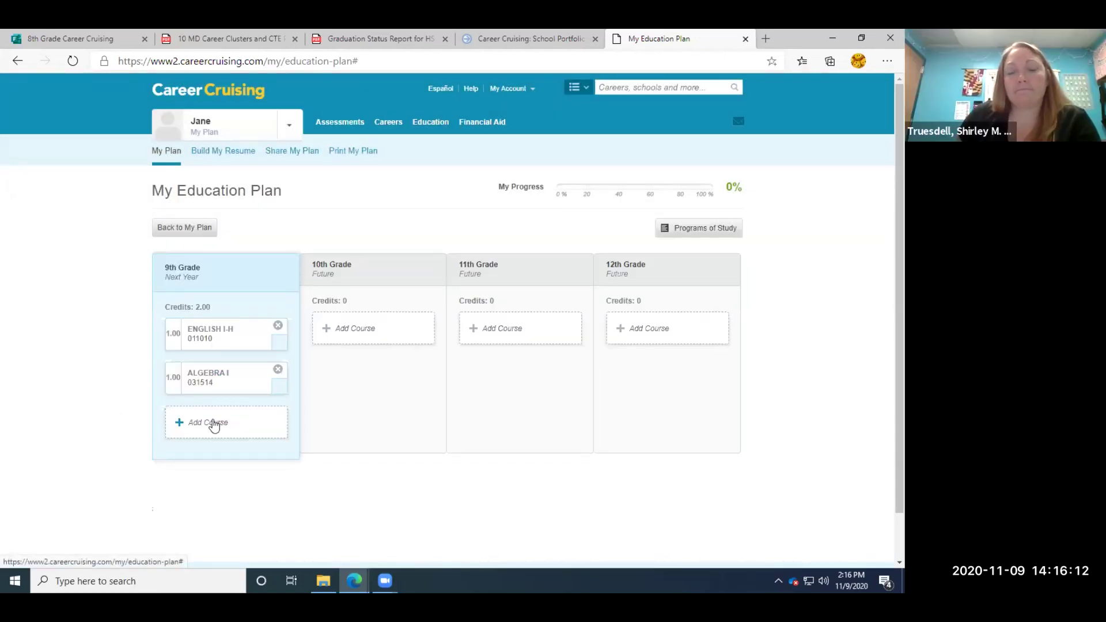
Filter the 9th-grade Add Course list to SCIENCE and browse the available courses.
click(212, 423)
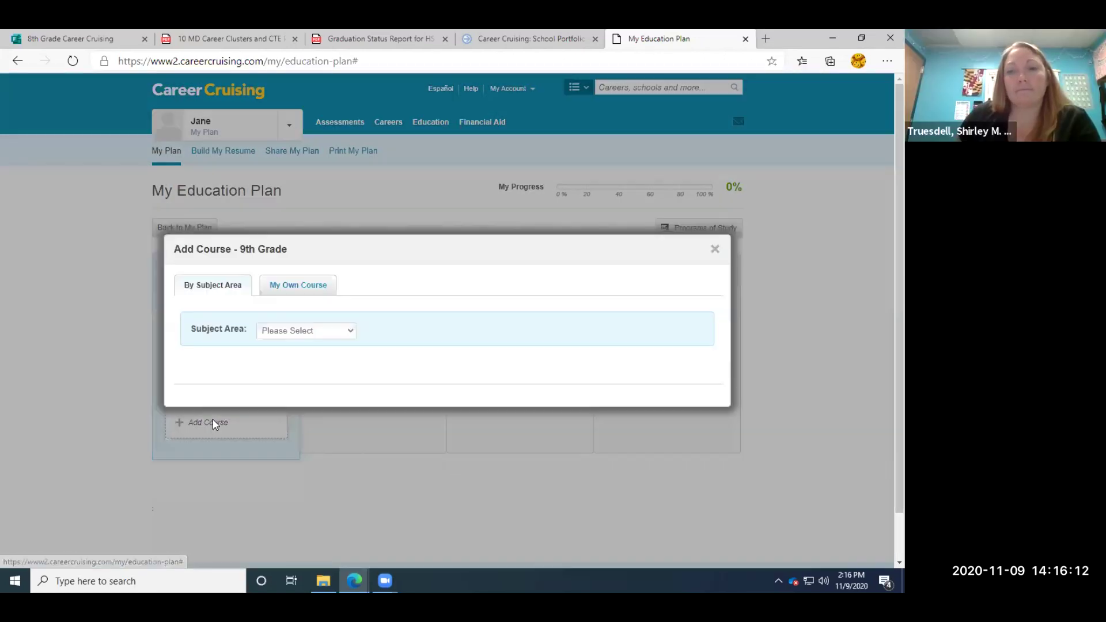
click(352, 333)
drag(351, 371, 353, 452)
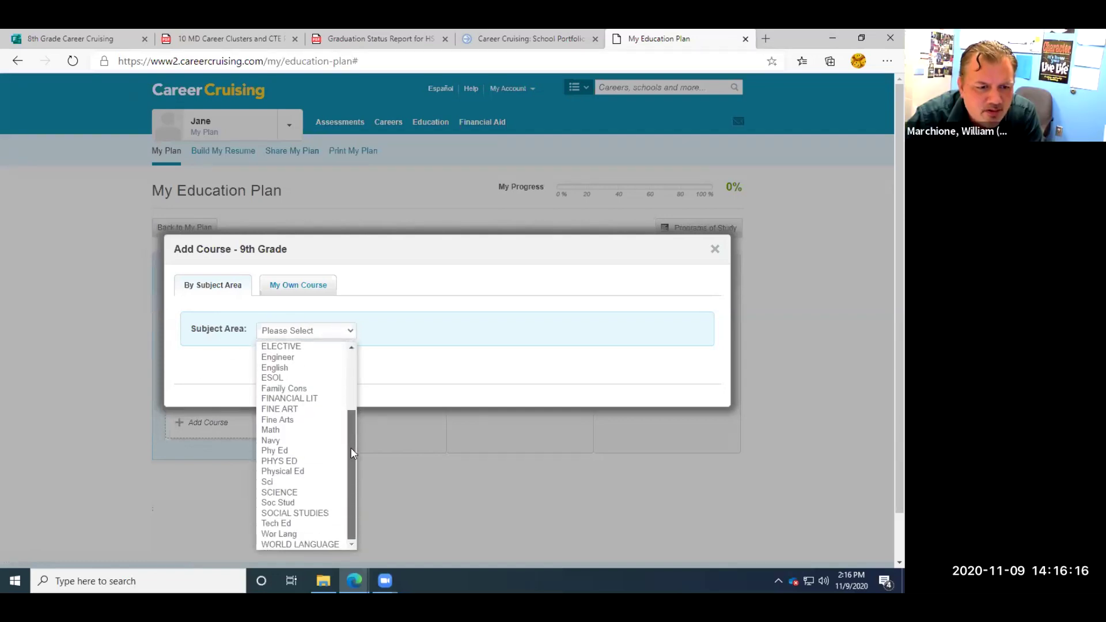
click(280, 493)
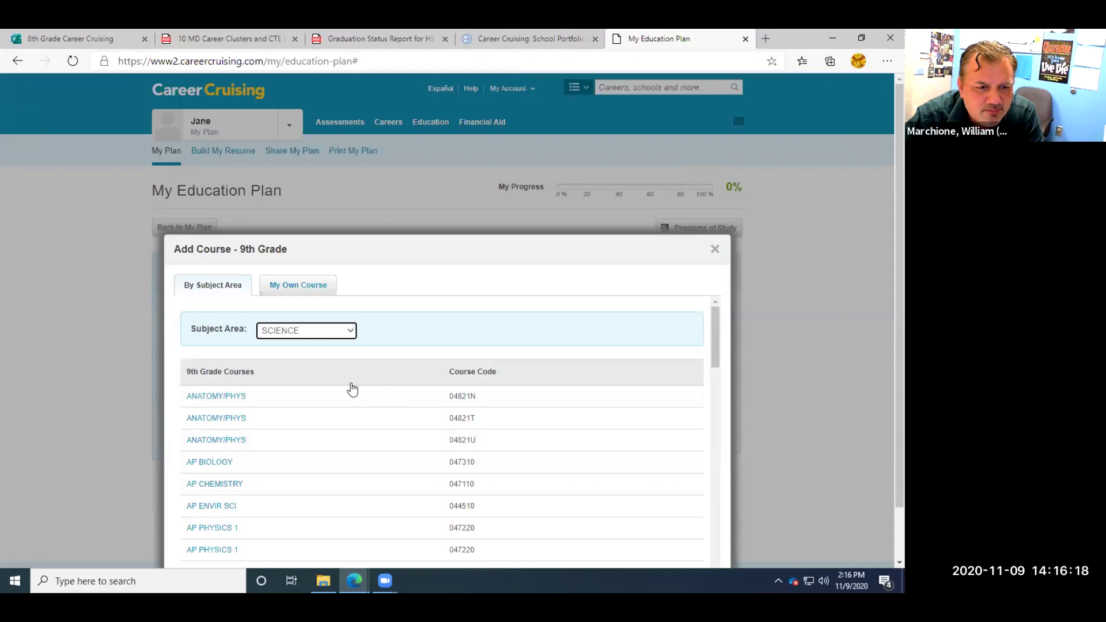
click(715, 317)
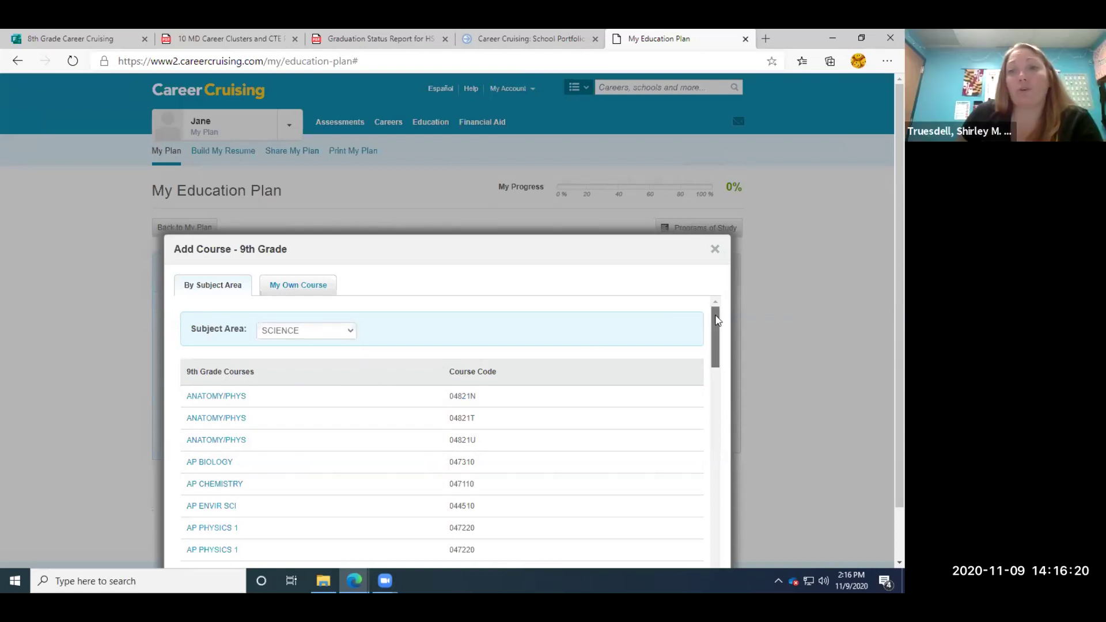
scroll(718, 320, down, 1)
scroll(718, 320, up, 1)
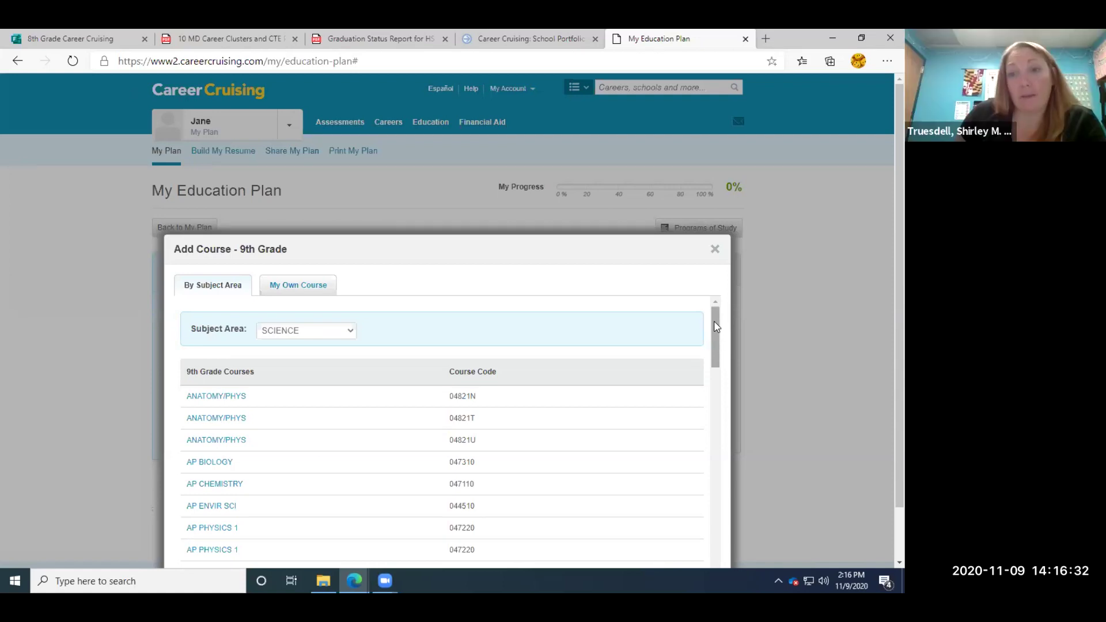
drag(716, 327, 675, 474)
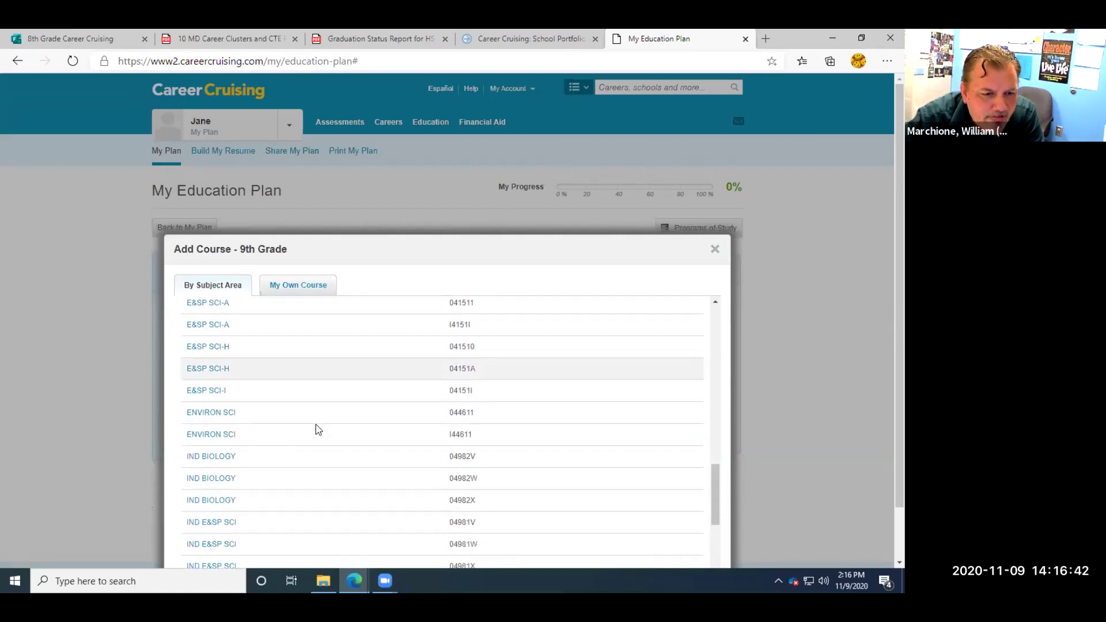
scroll(717, 499, down, 1)
drag(716, 500, 718, 481)
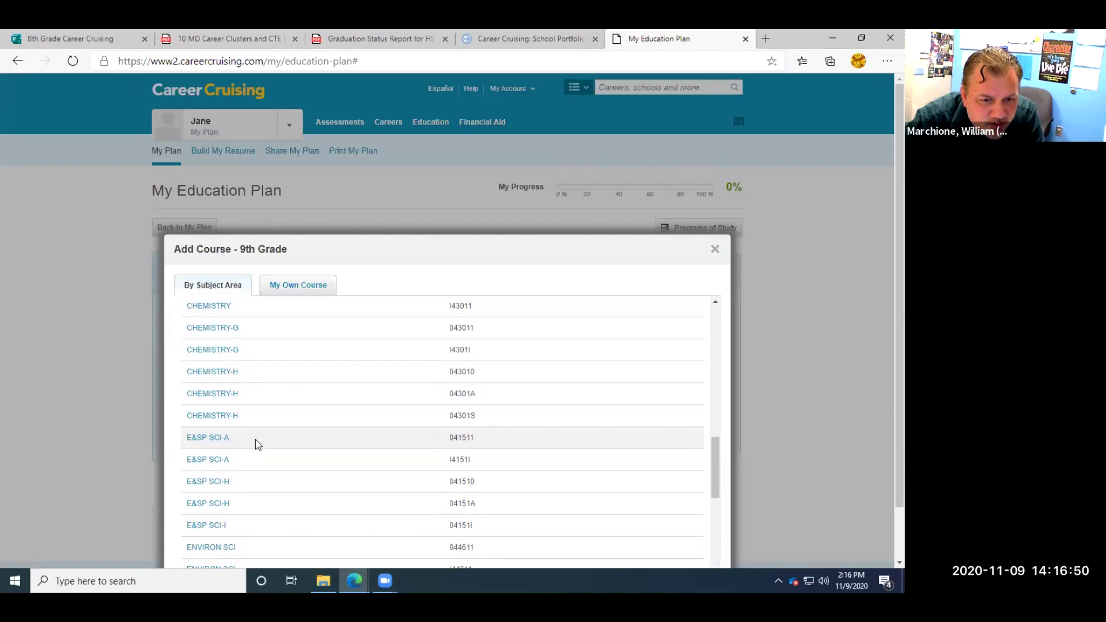
Open E&SP SCI-A's details and add it to the 9th-grade plan.
click(218, 438)
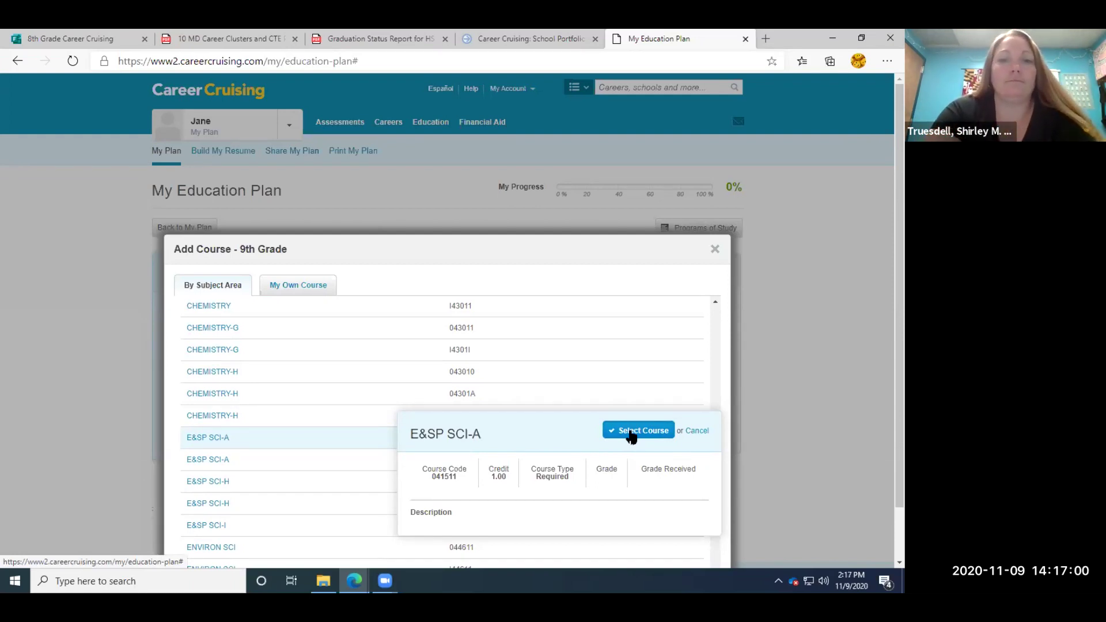
mouse_move(631, 437)
mouse_down()
mouse_move(350, 403)
mouse_move(615, 433)
mouse_up()
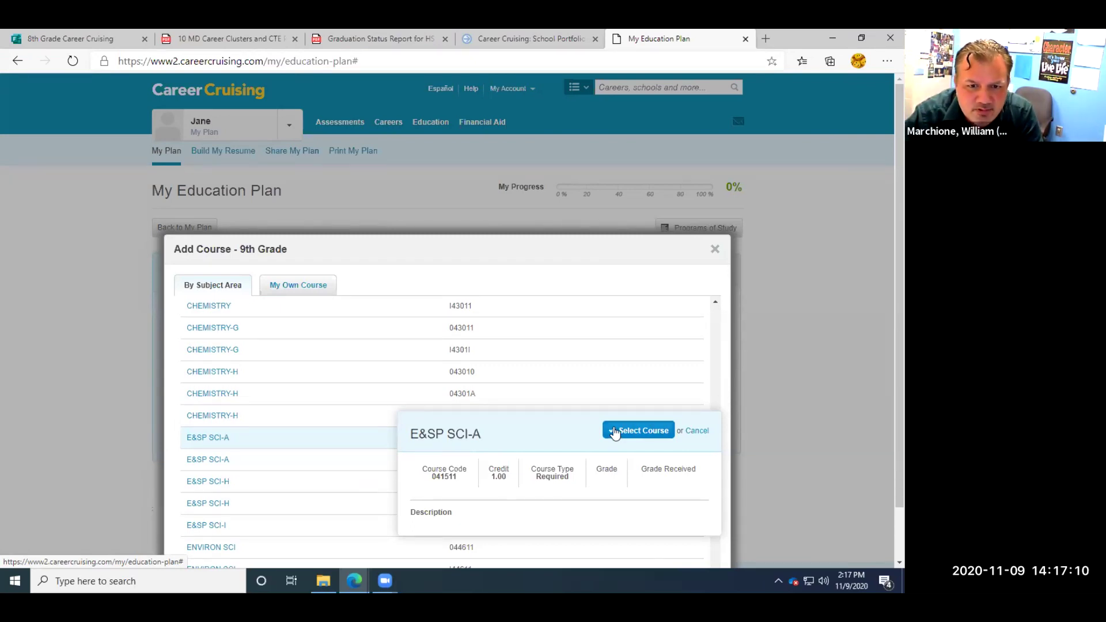
click(615, 432)
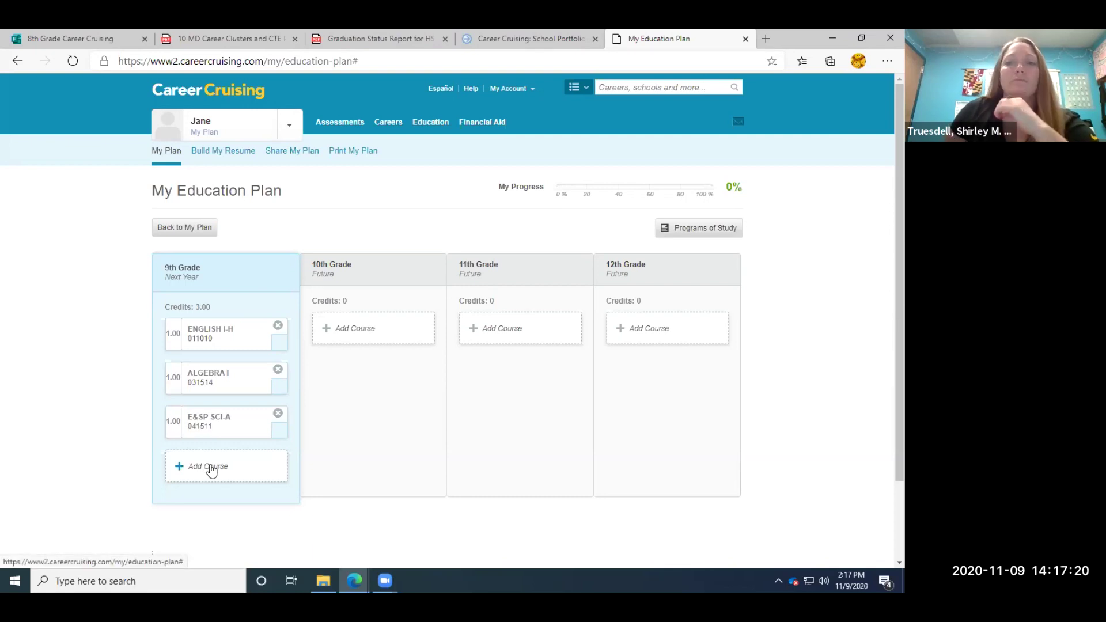
Choose SOCIAL STUDIES and add L/S/N GOVT-A, bringing 9th grade to 4.00 credits.
click(211, 468)
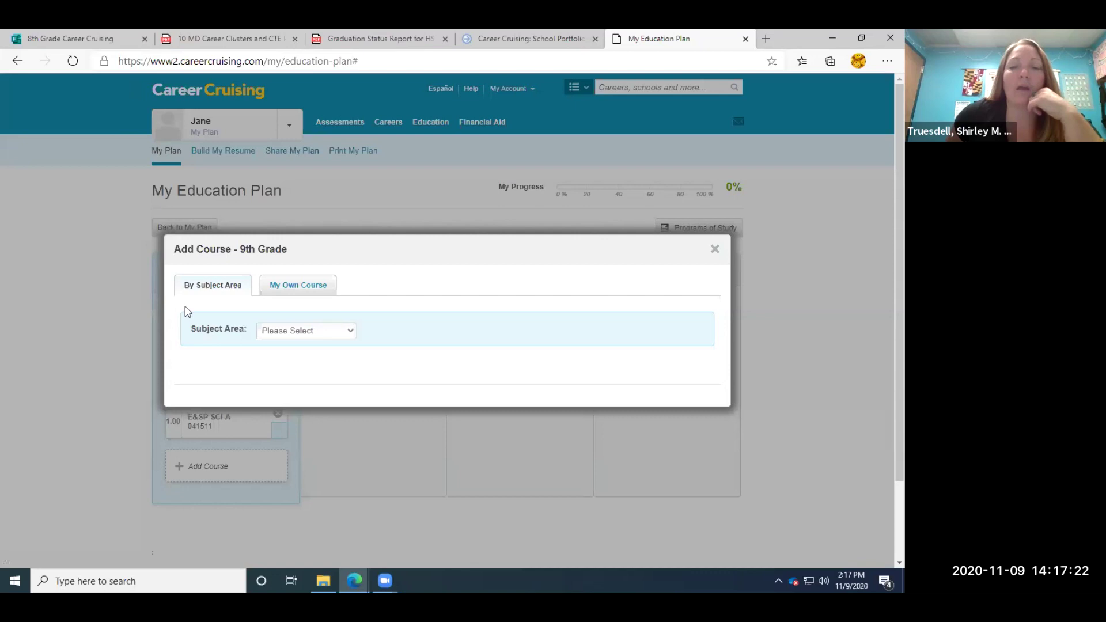
click(349, 331)
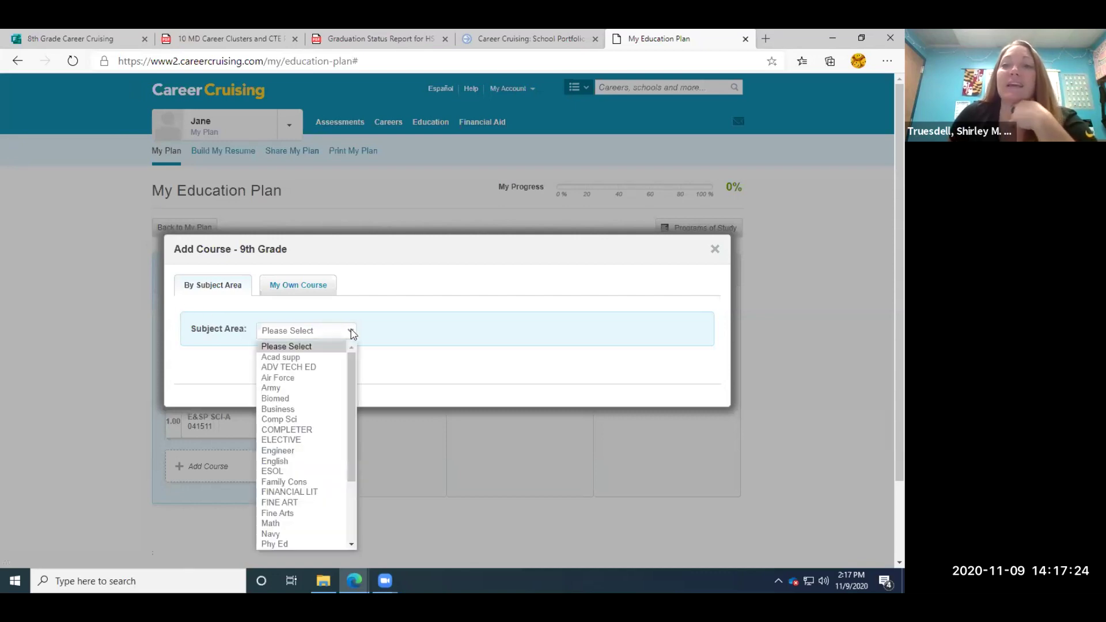
drag(348, 361, 348, 440)
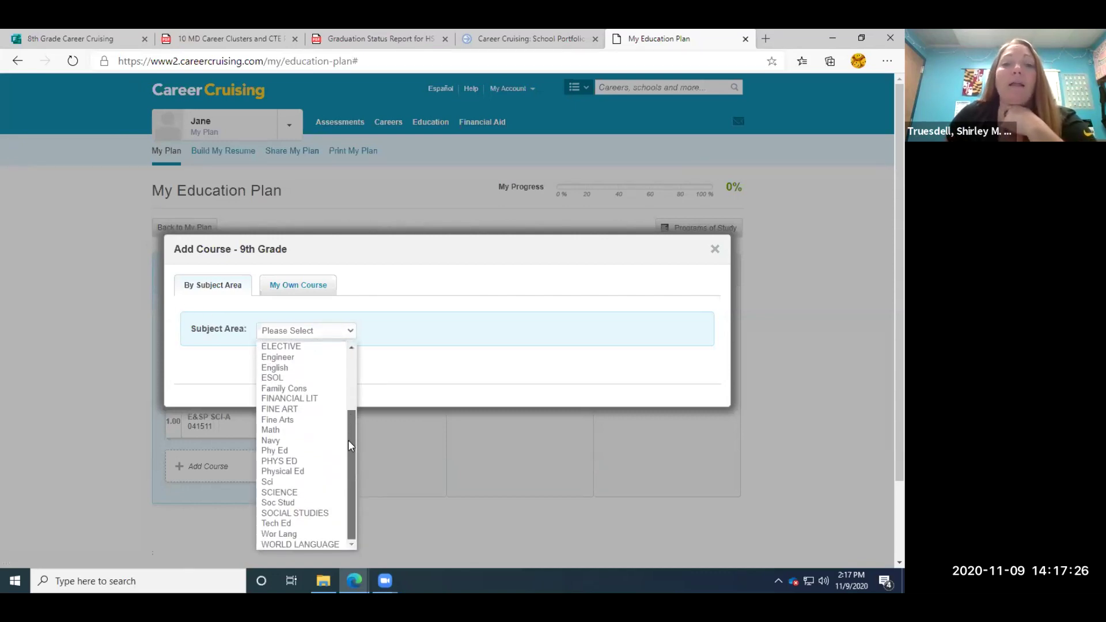
click(315, 513)
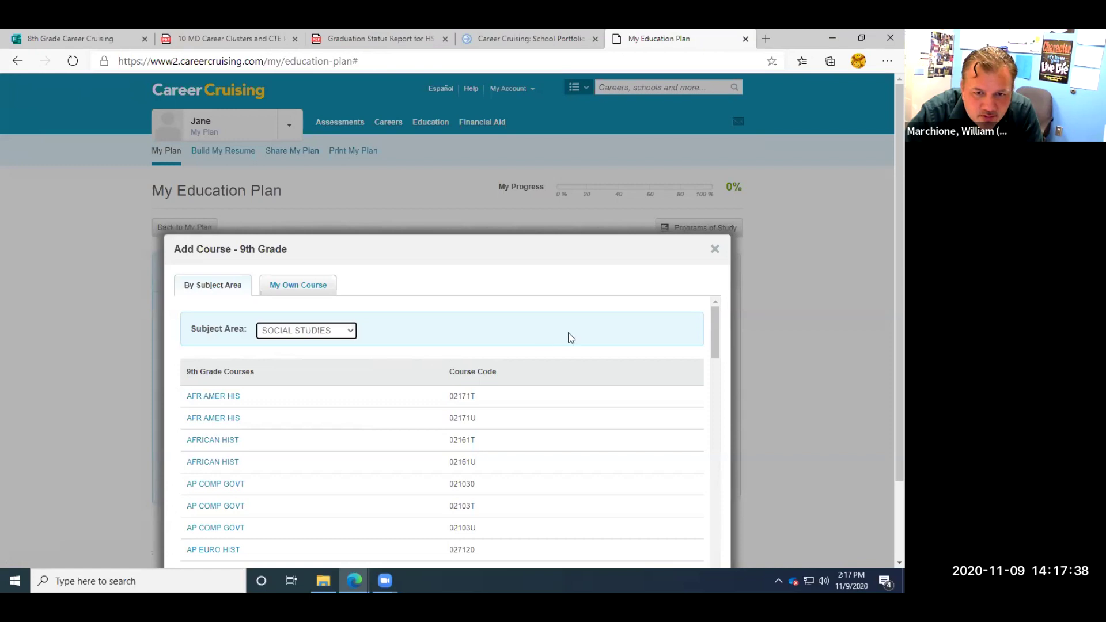
drag(713, 327, 705, 478)
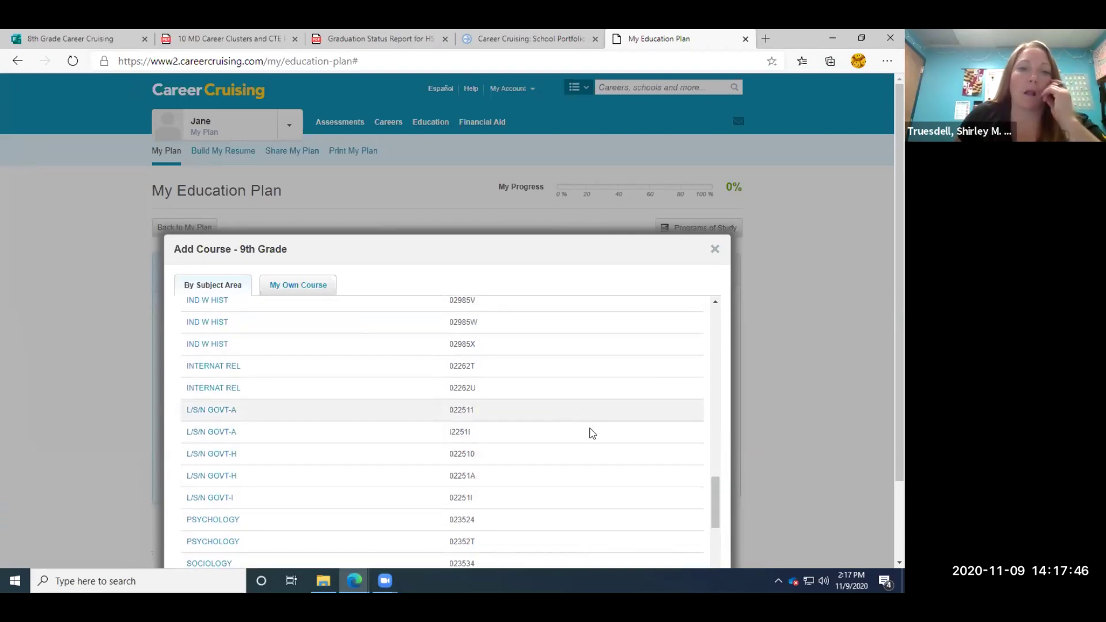
drag(719, 509, 719, 503)
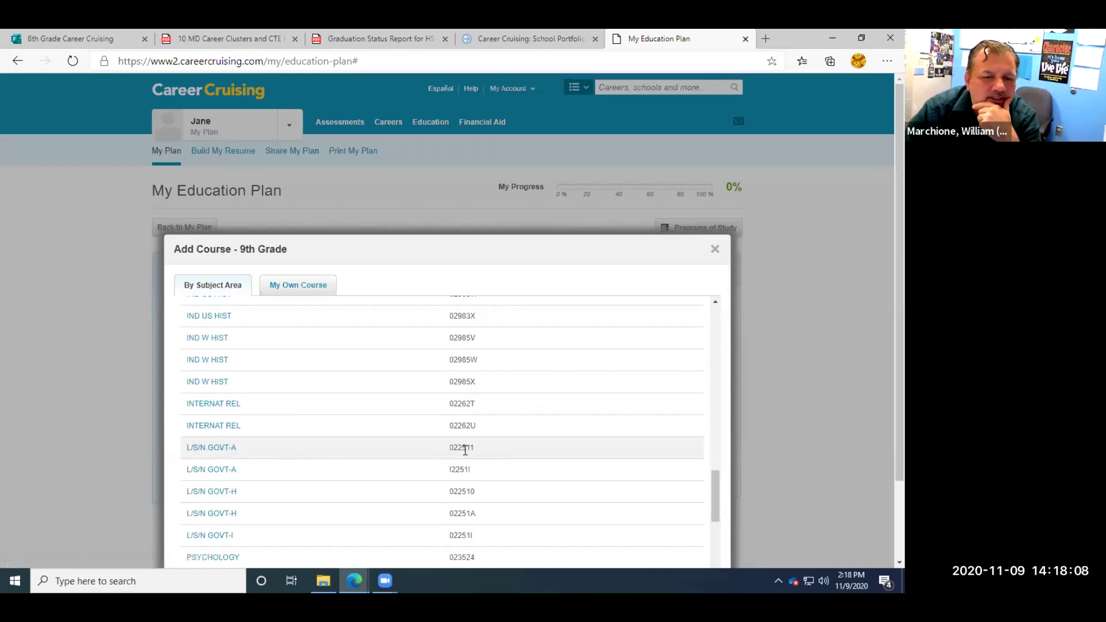
drag(467, 447, 476, 446)
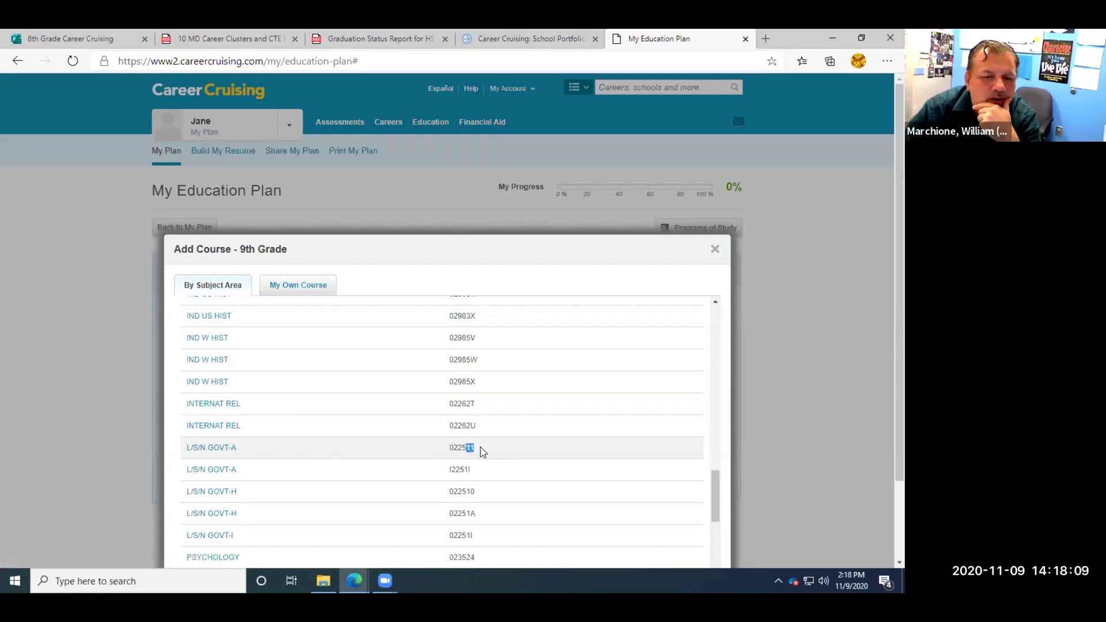
click(210, 447)
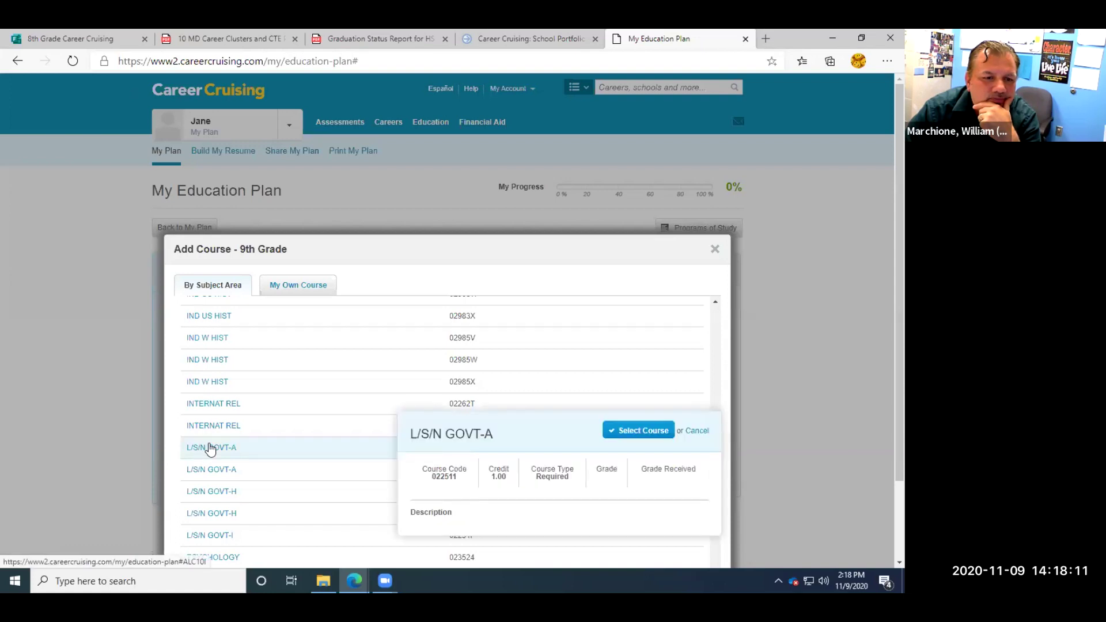
click(643, 432)
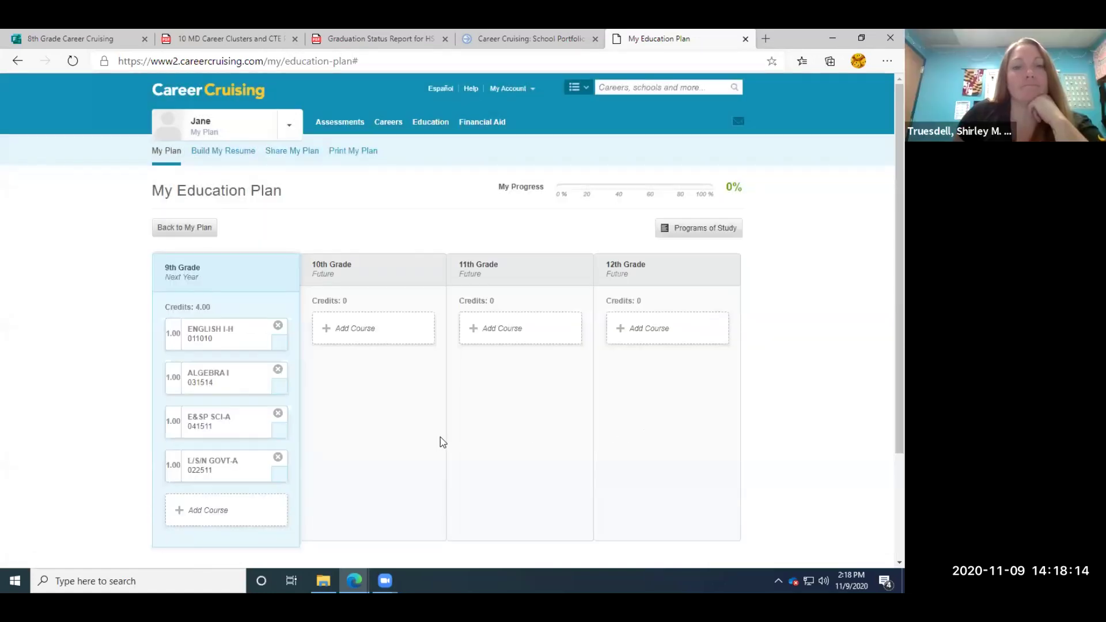
Choose Phy Ed and add FIT FOR LIFE (0.50 credit), bringing 9th grade to 4.50 credits.
scroll(442, 442, down, 3)
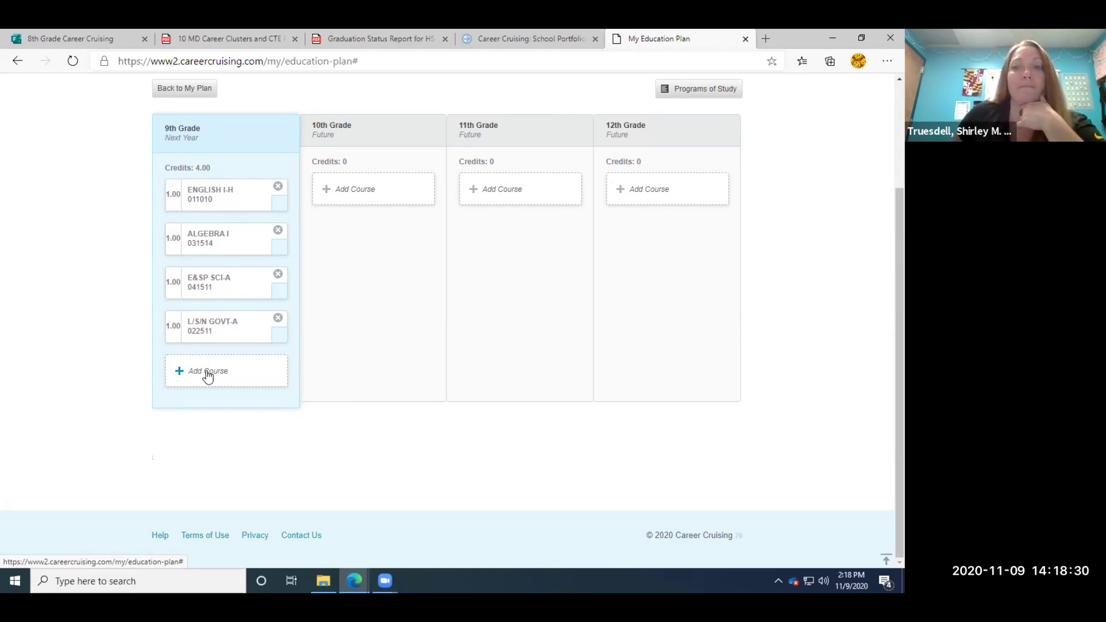
click(207, 371)
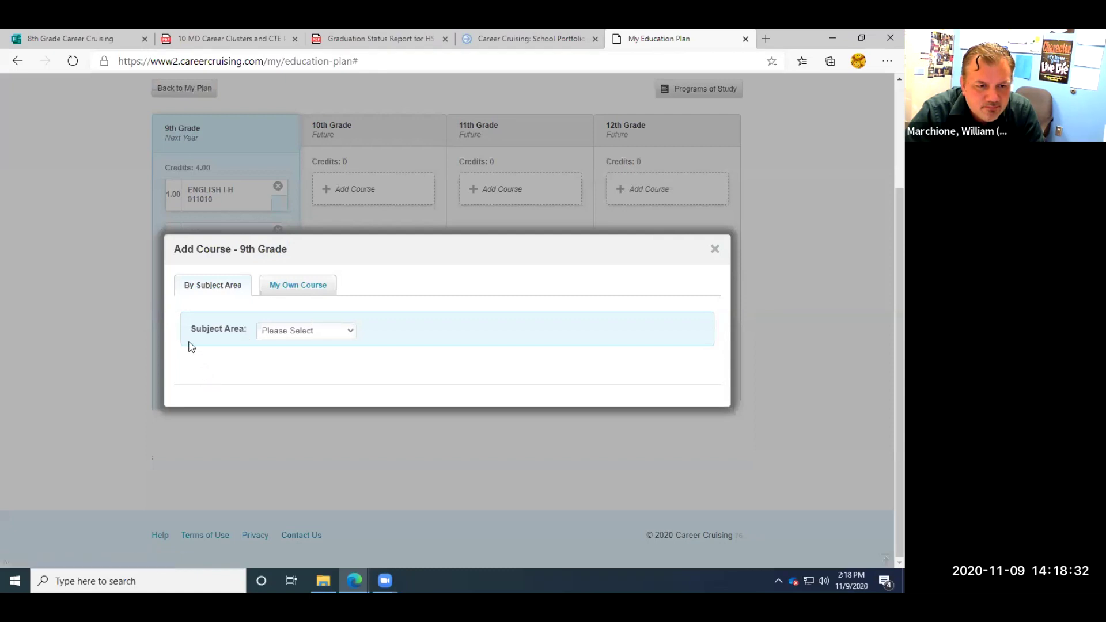
click(352, 332)
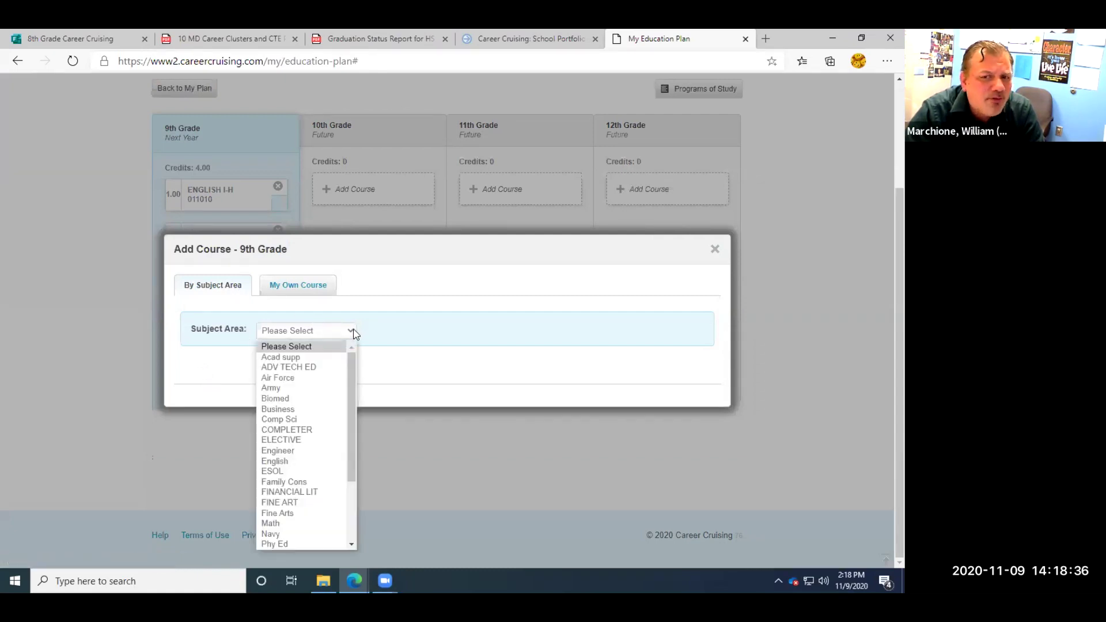
drag(350, 376, 347, 429)
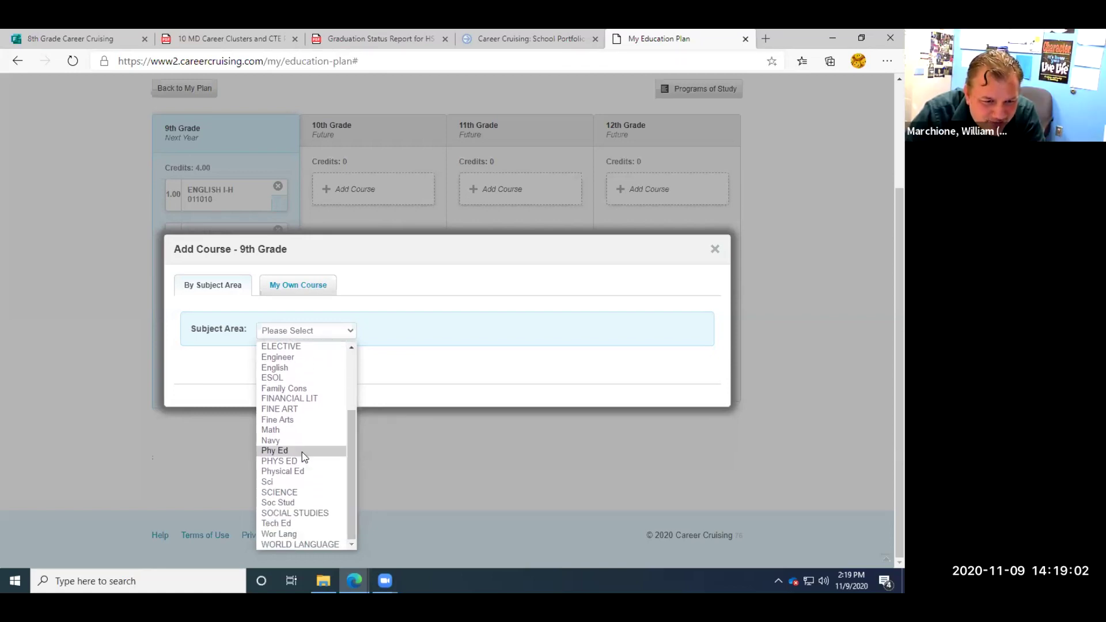
click(282, 451)
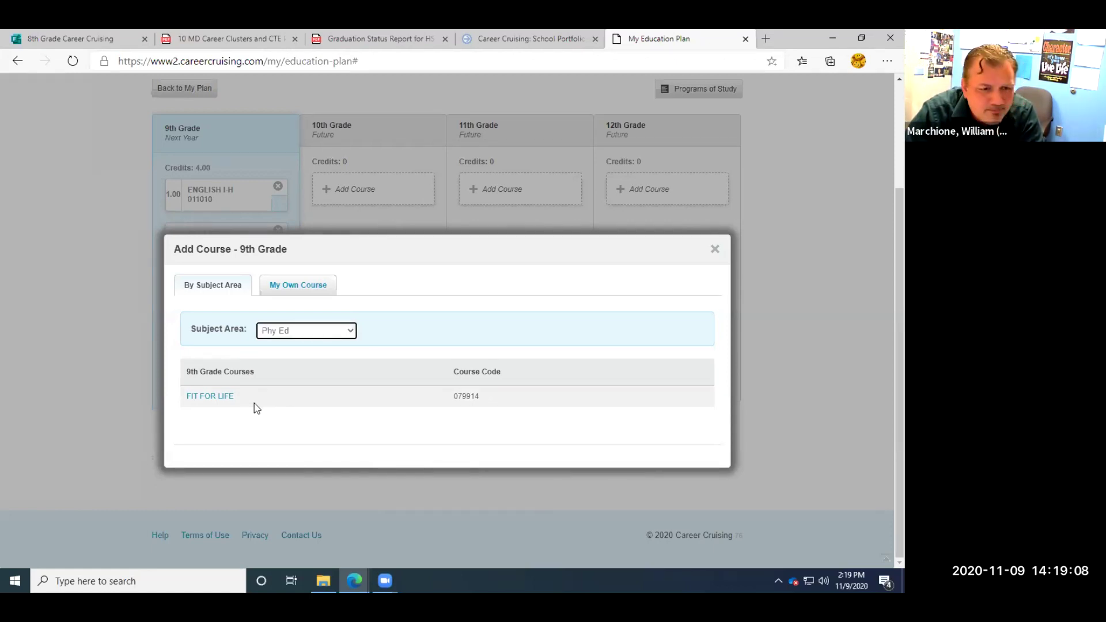
click(214, 398)
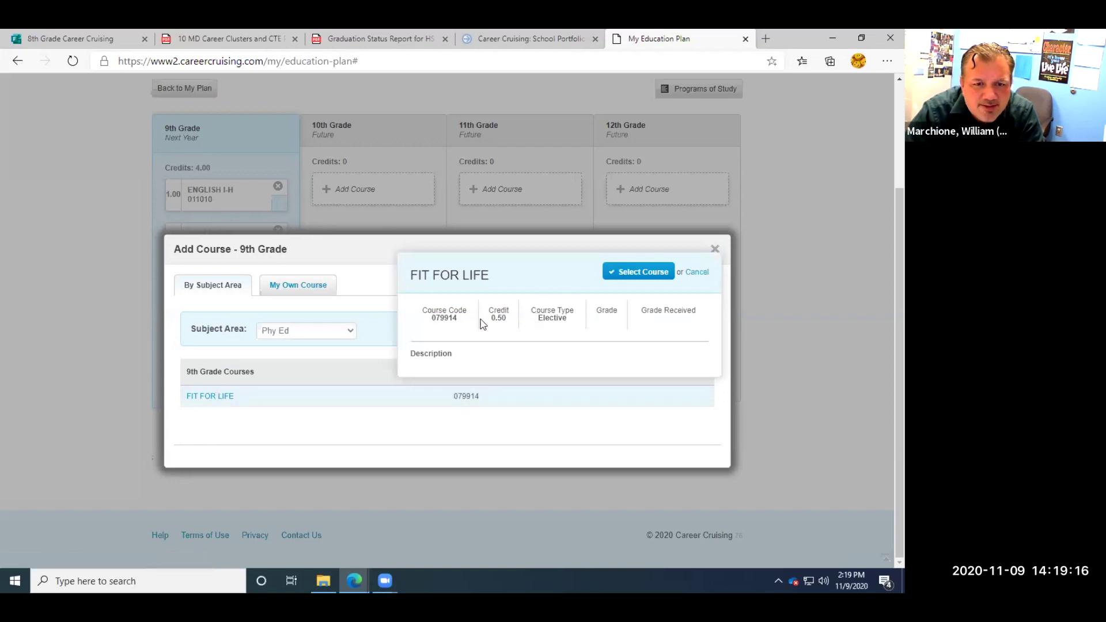
drag(489, 317, 509, 322)
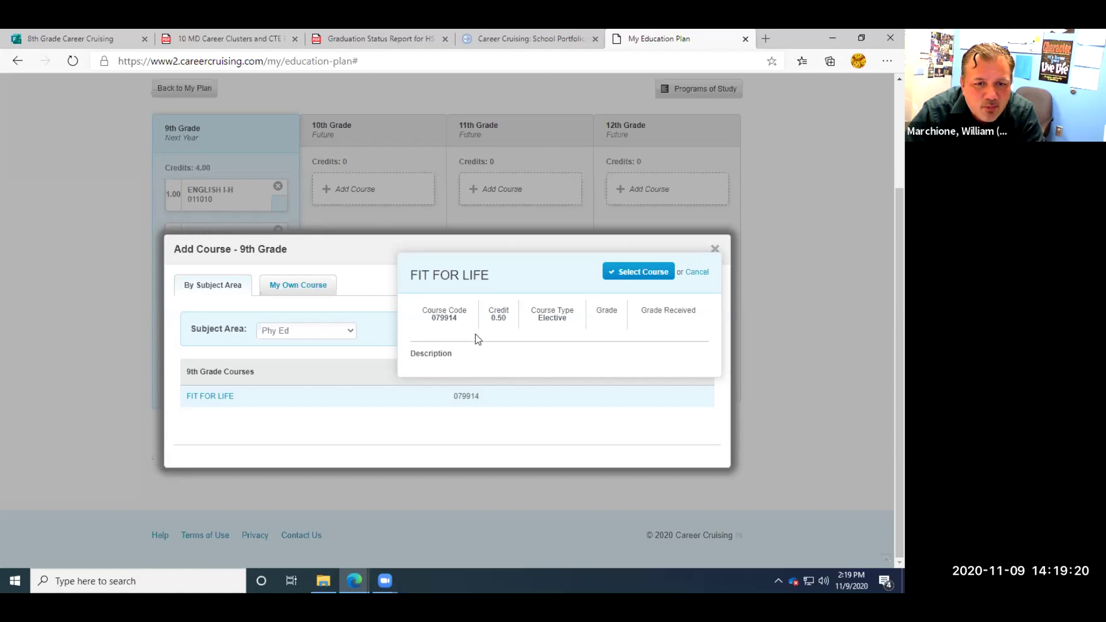
click(649, 275)
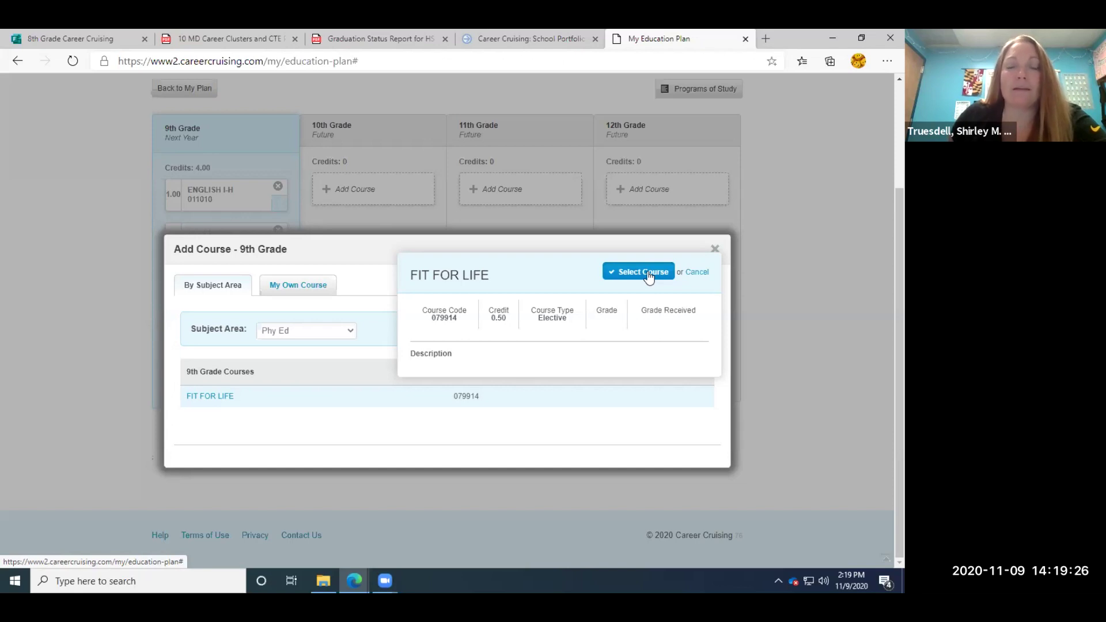
click(644, 272)
scroll(419, 450, down, 3)
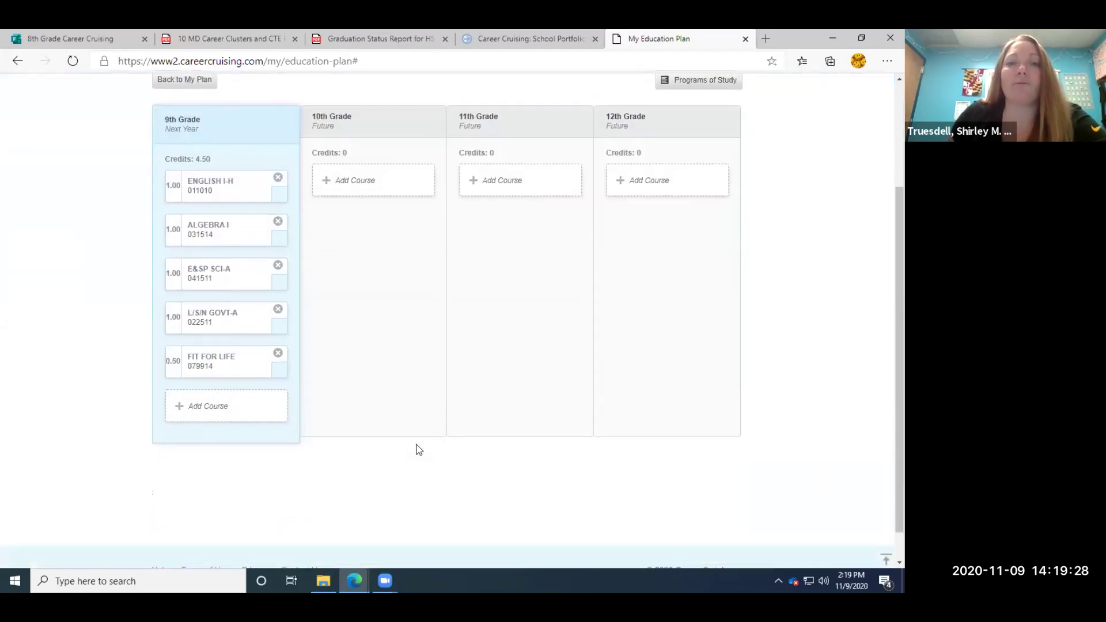
Set the Subject Area to PHYS ED to list its 9th-grade courses.
scroll(419, 450, up, 1)
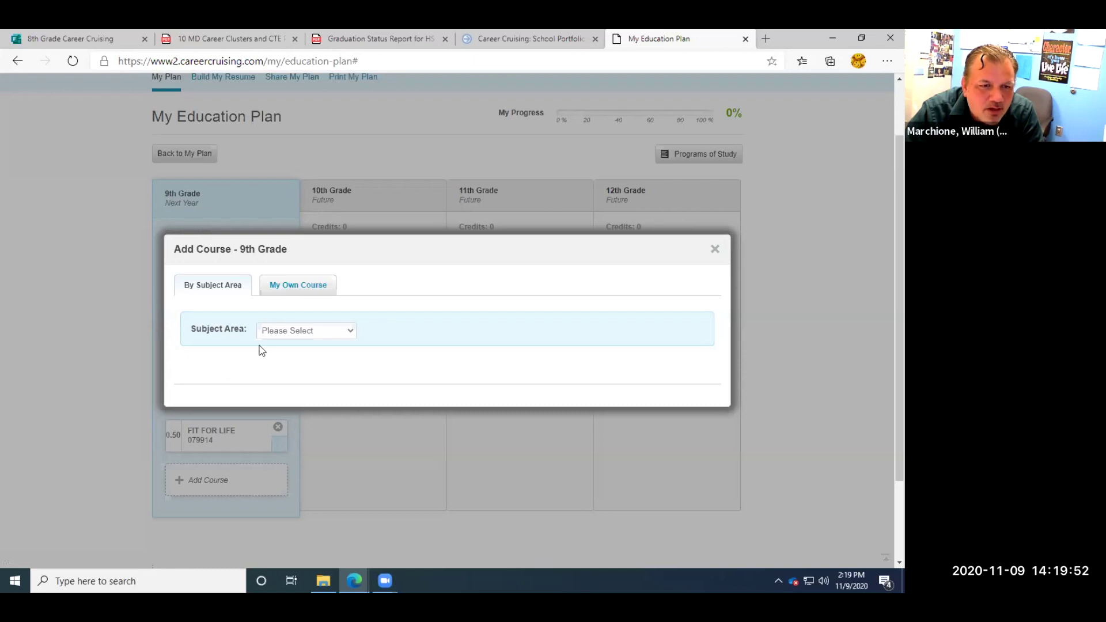
click(350, 332)
drag(350, 387, 349, 445)
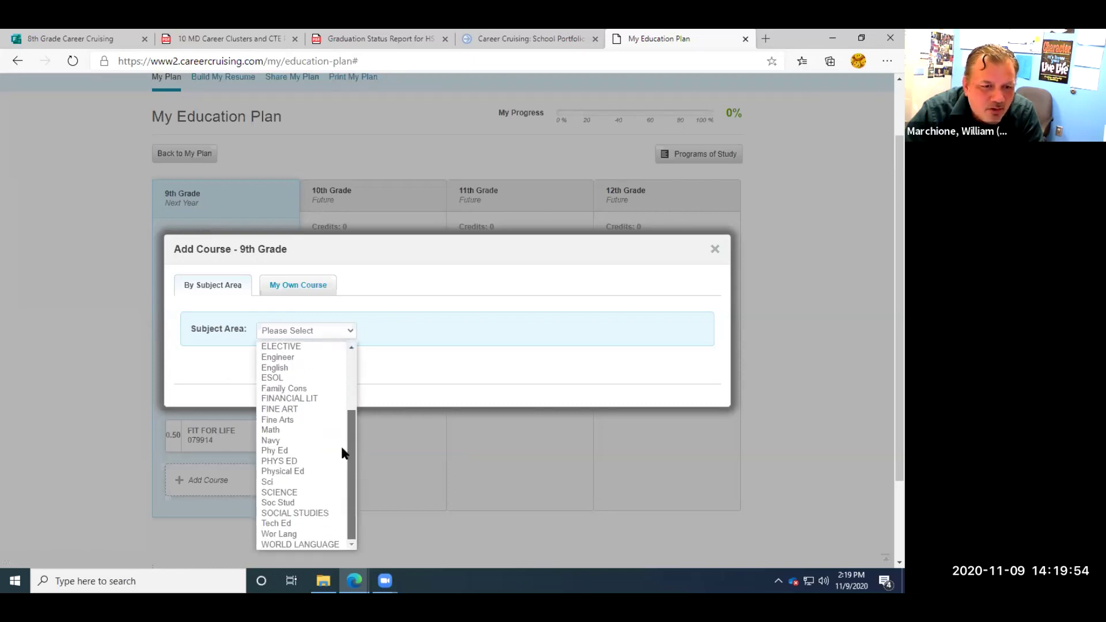
click(300, 451)
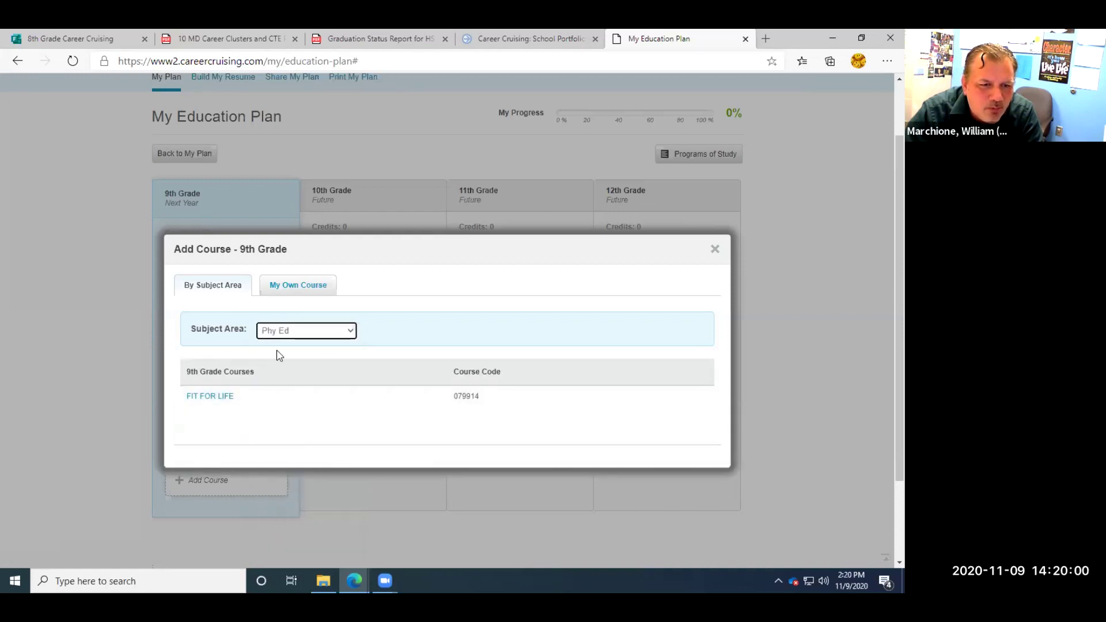
click(354, 330)
drag(347, 379, 336, 463)
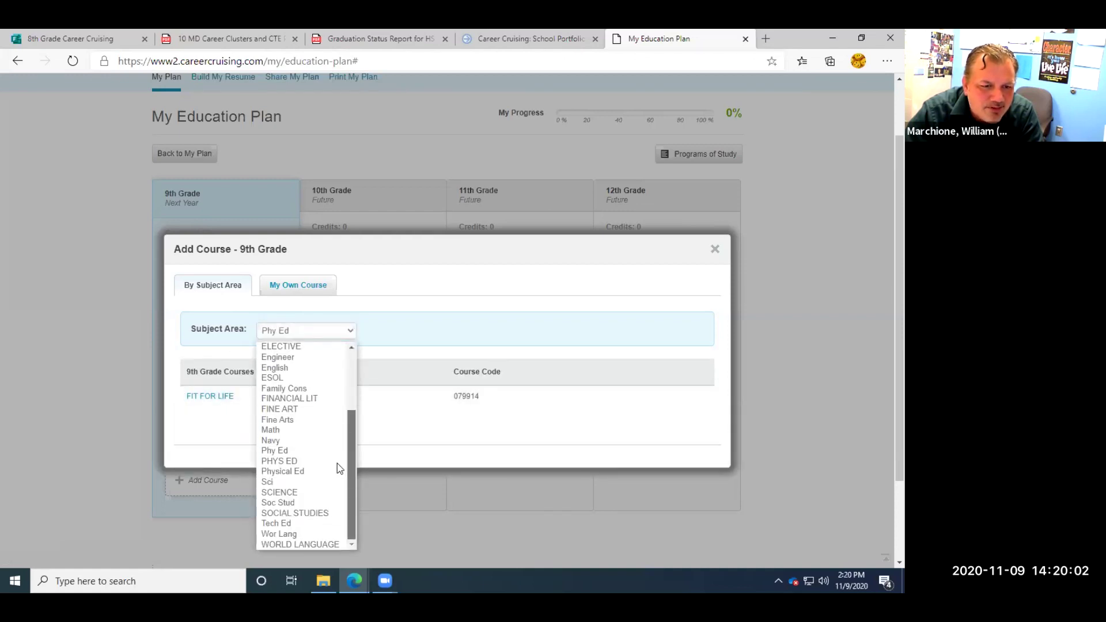
click(297, 462)
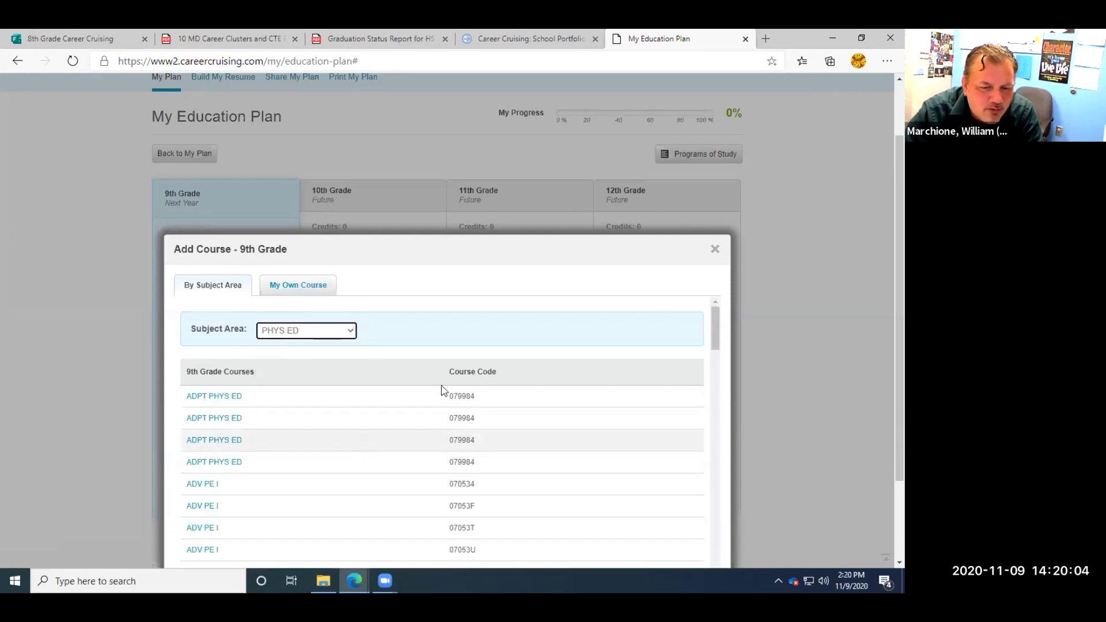
mouse_move(713, 318)
mouse_down()
mouse_move(720, 342)
mouse_move(703, 429)
mouse_up()
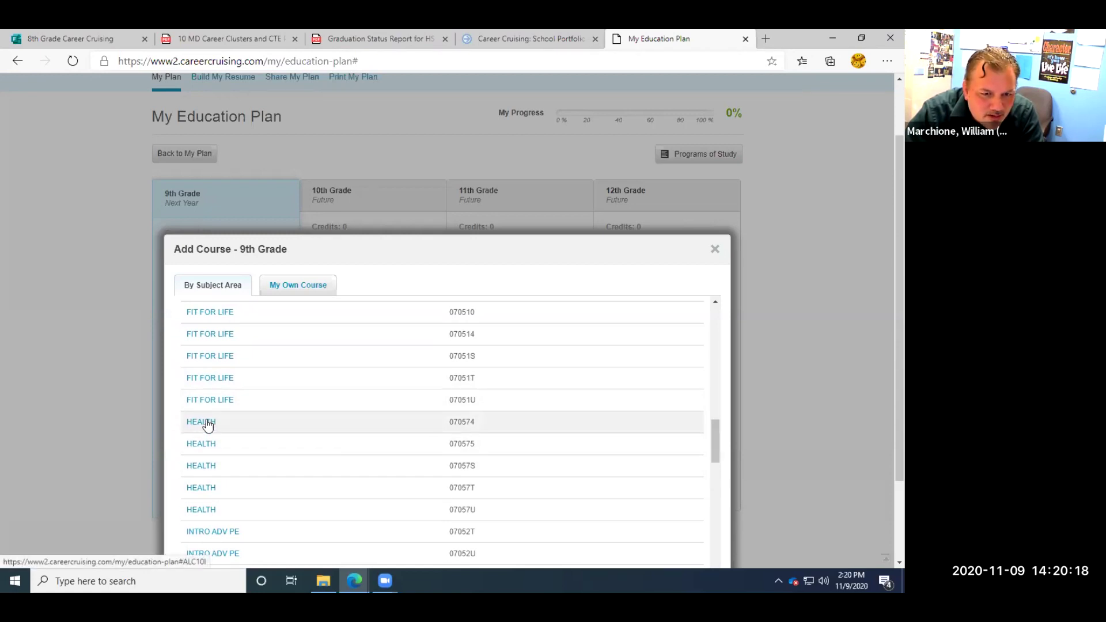
Add HEALTH 070574 (0.50 credit) and highlight the resulting 5.00 credit total.
click(208, 423)
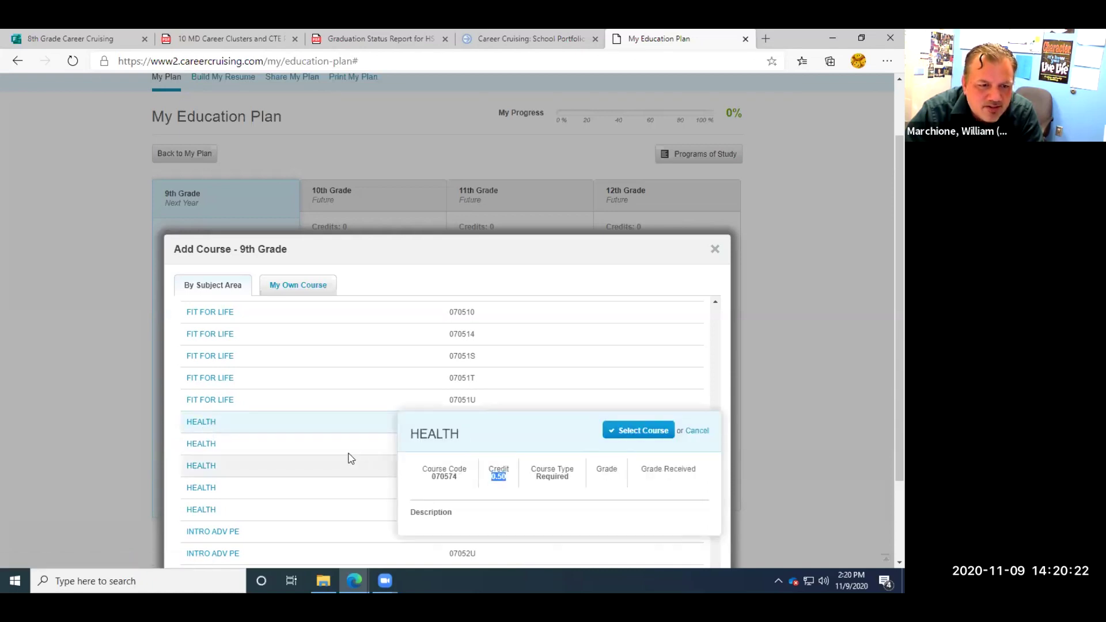
click(633, 431)
scroll(433, 461, down, 3)
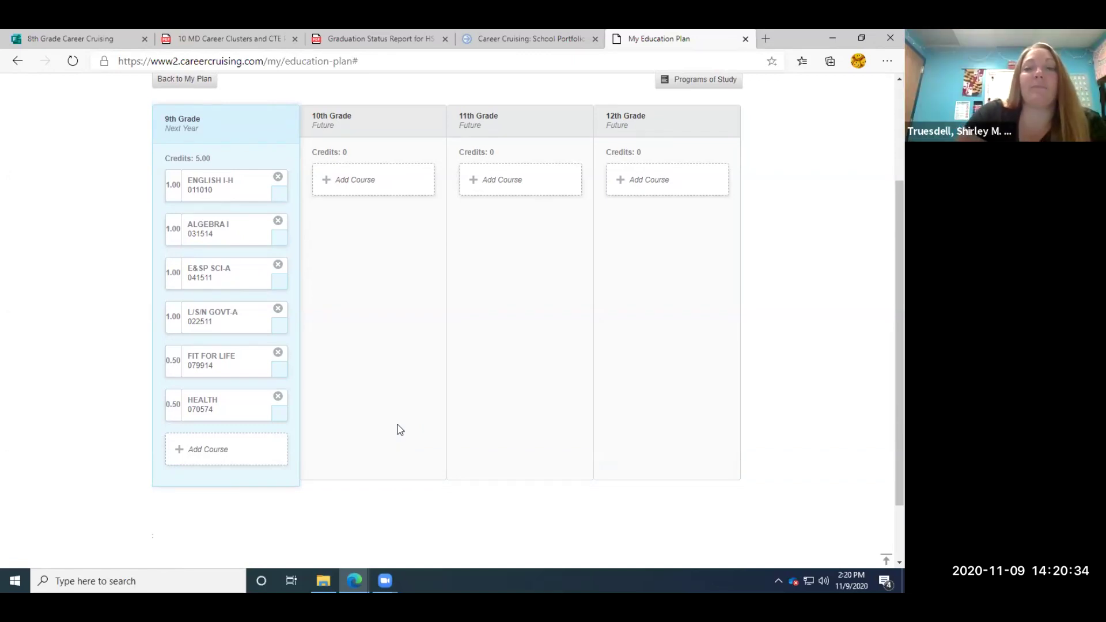
drag(215, 158, 162, 159)
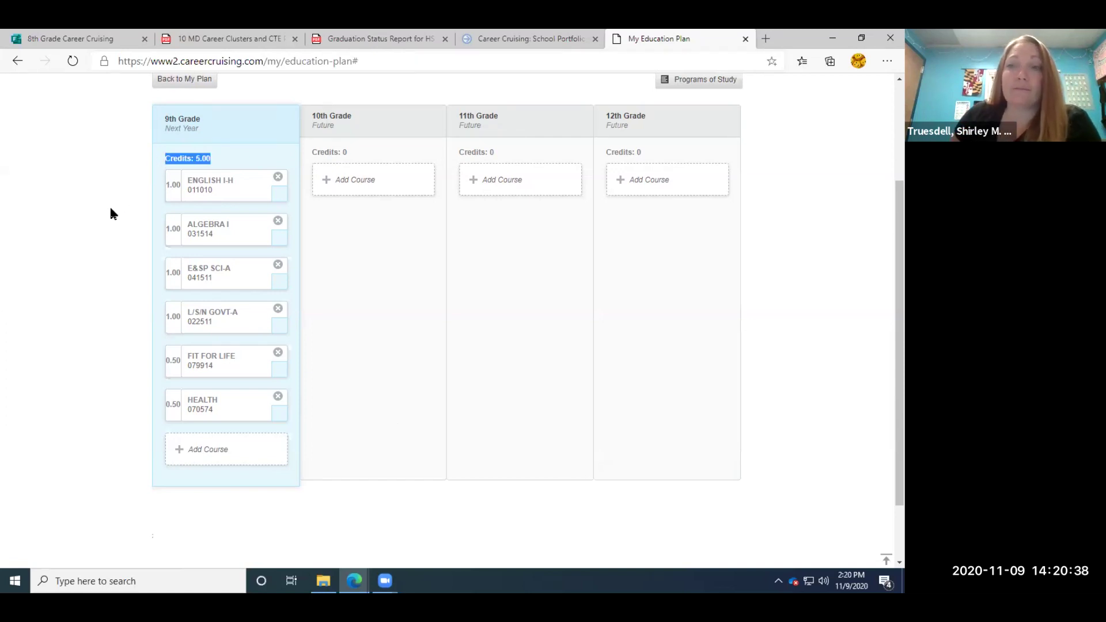
Pick WORLD LANGUAGE and add SPANISH II (1.00 credit), raising 9th grade to 6.00 credits.
click(106, 271)
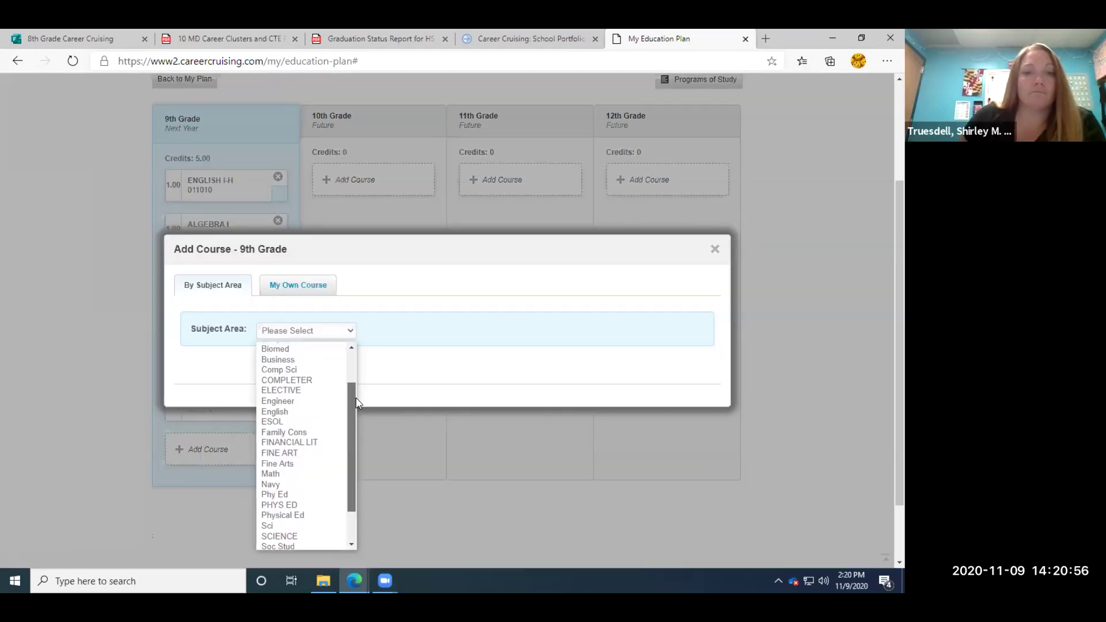
drag(352, 377, 347, 437)
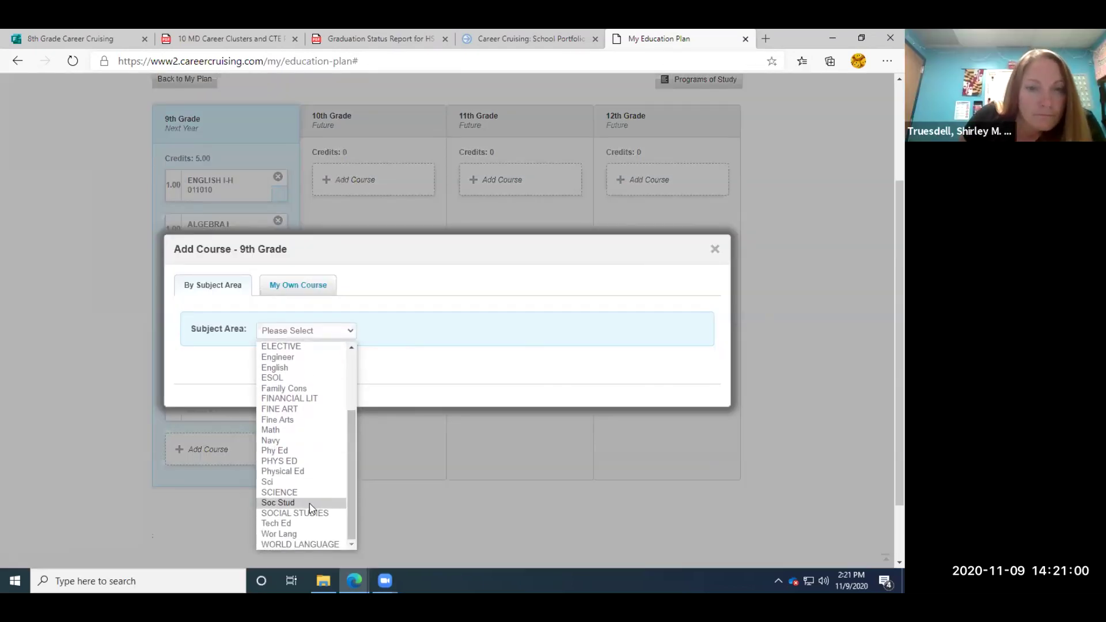
click(300, 544)
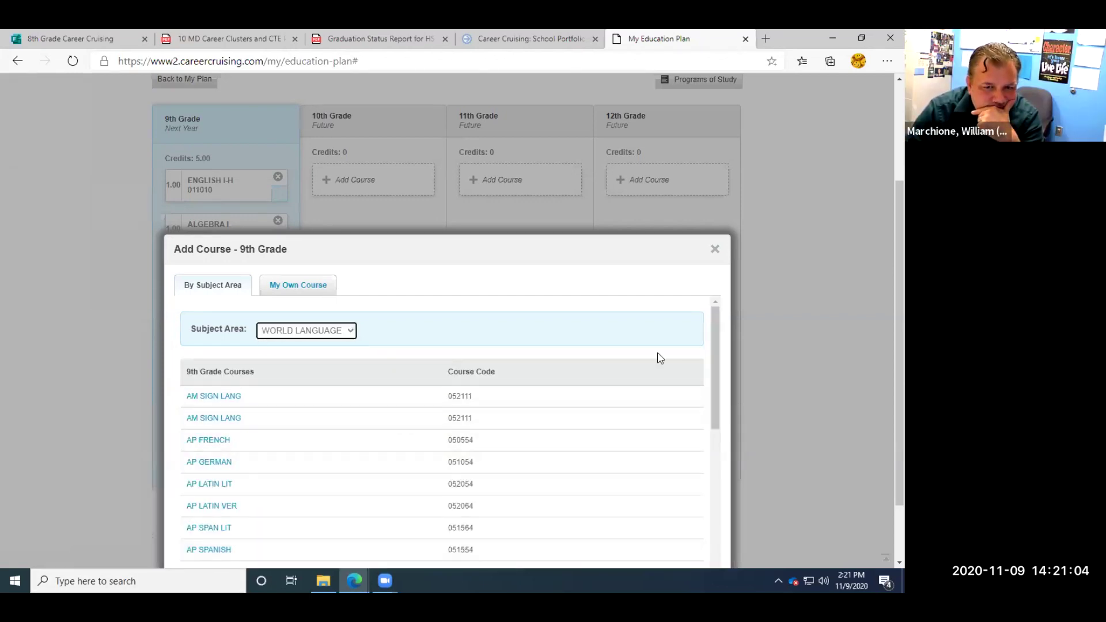
drag(714, 374, 700, 516)
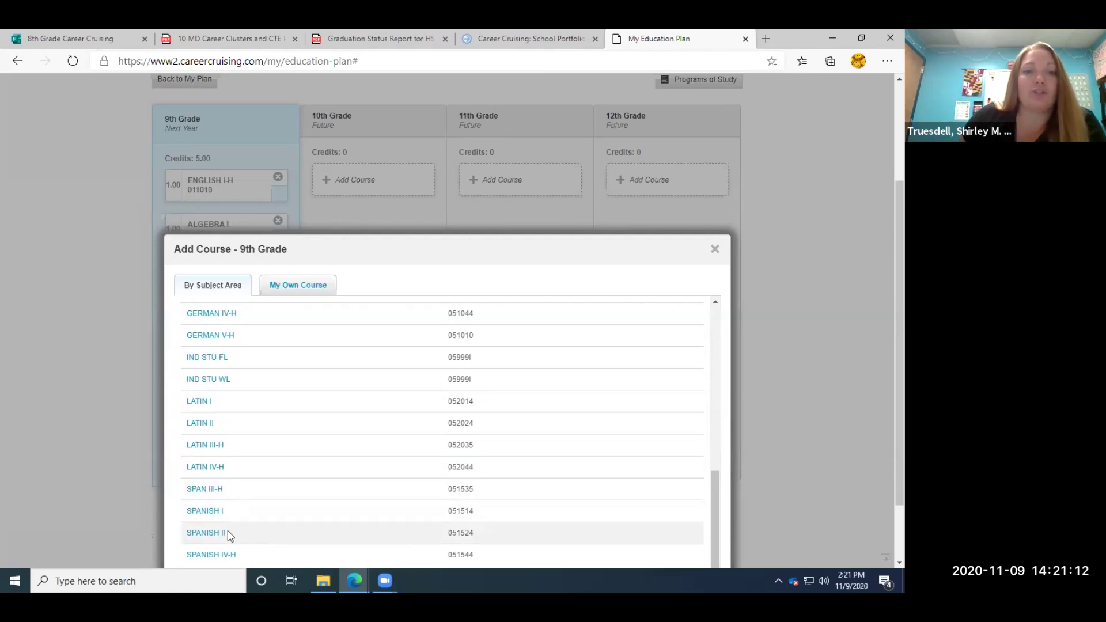
click(201, 536)
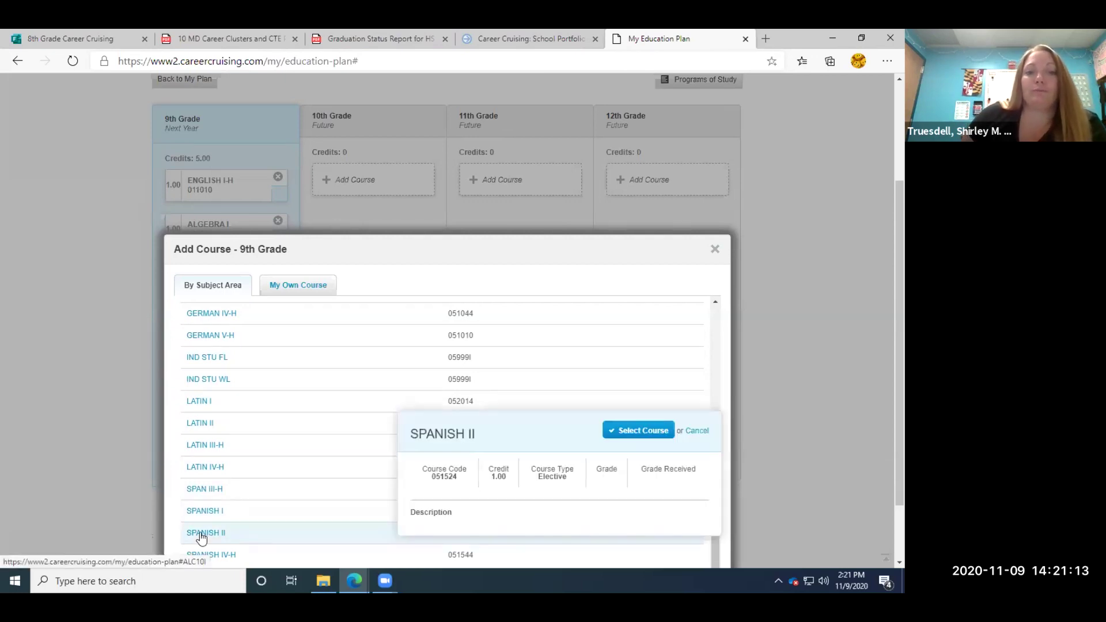
click(647, 431)
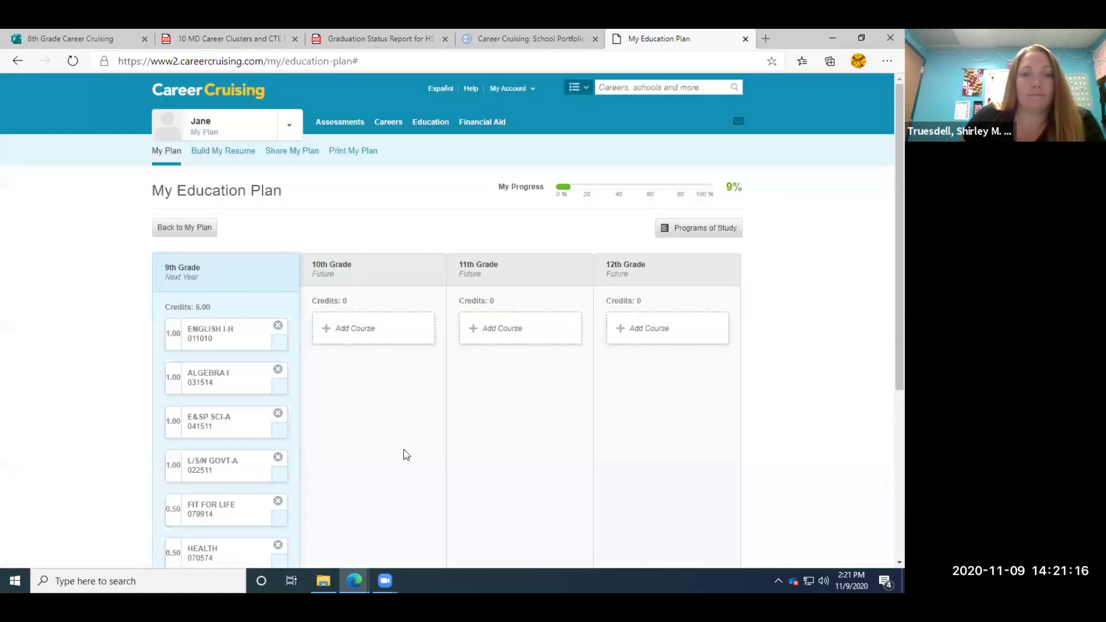
scroll(406, 438, down, 4)
scroll(406, 455, up, 1)
Scroll the plan and start adding a seventh 9th-grade course via Add Course.
scroll(406, 455, up, 1)
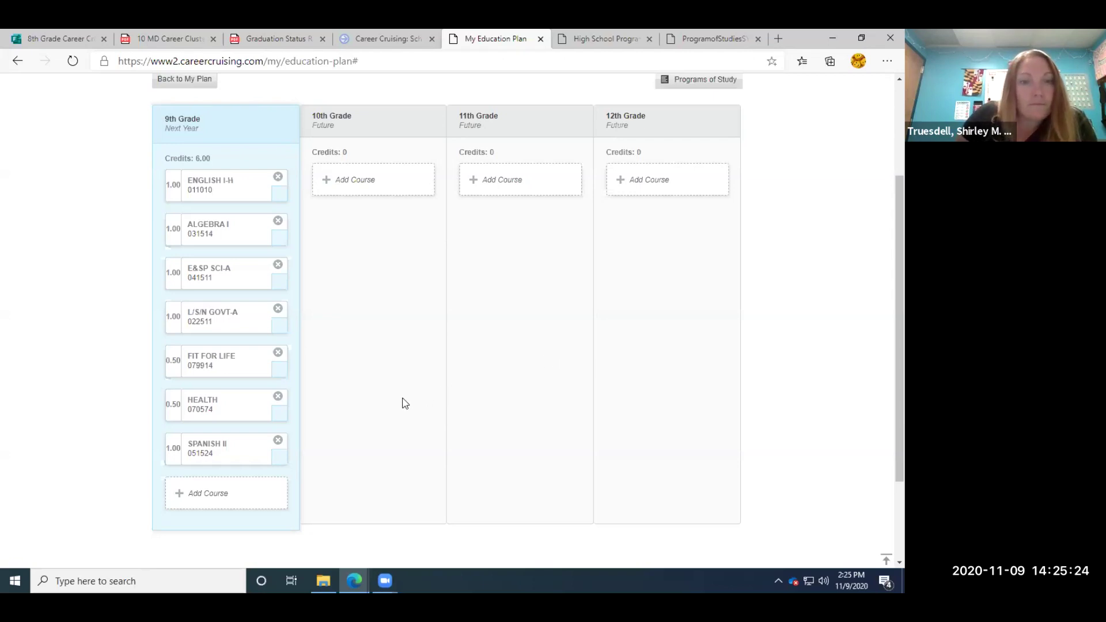
scroll(337, 482, down, 1)
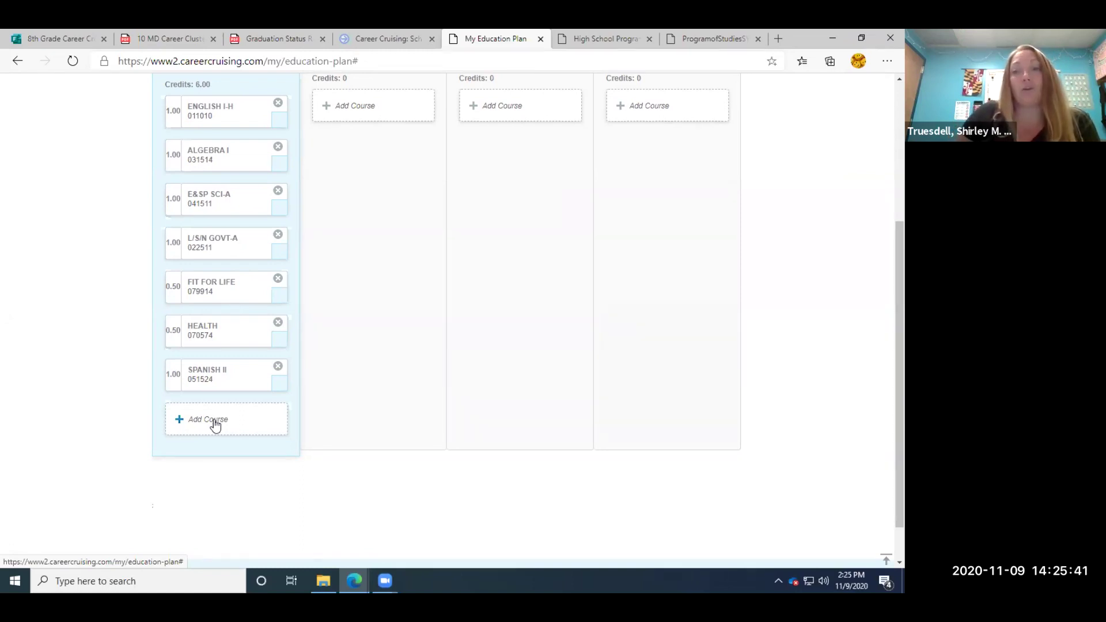
click(216, 424)
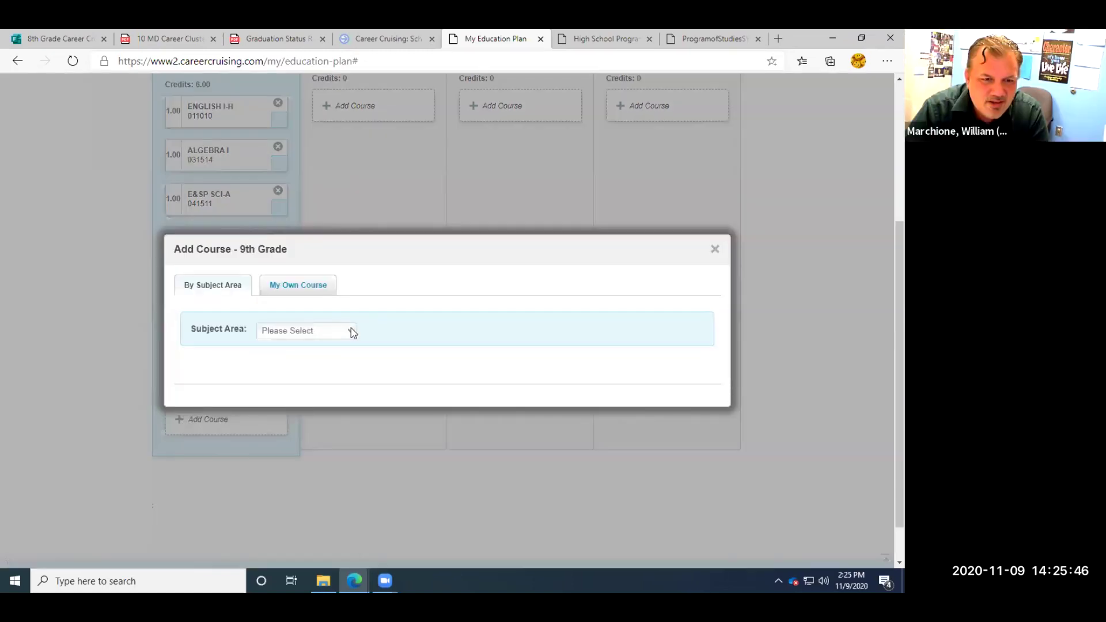
Filter the 9th-grade course list to the Fine Arts subject area.
click(350, 330)
drag(351, 380, 348, 414)
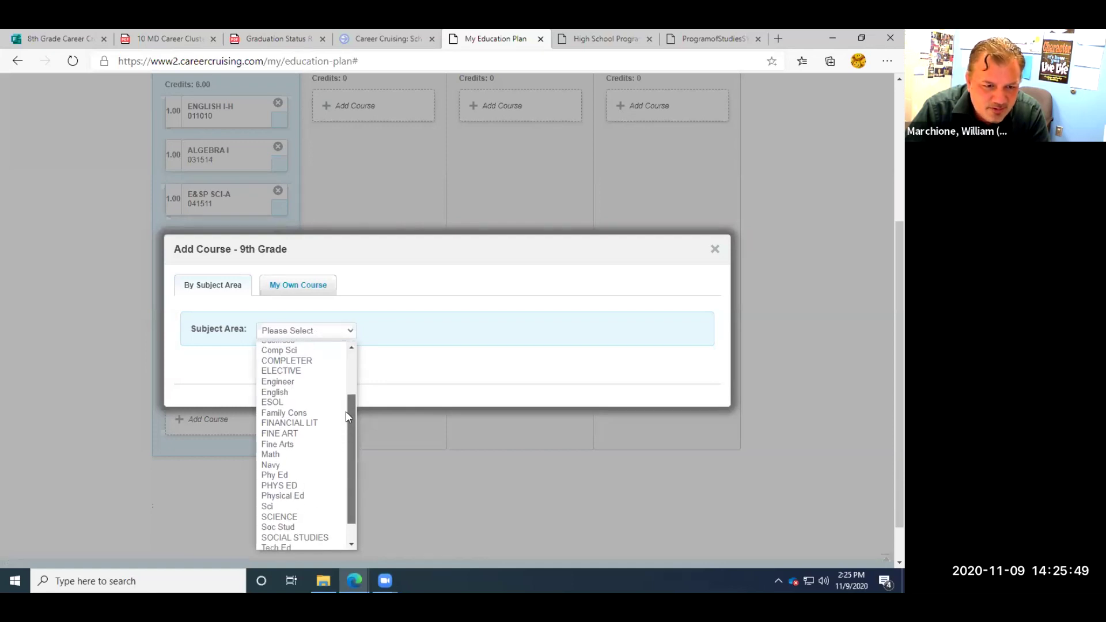
click(291, 445)
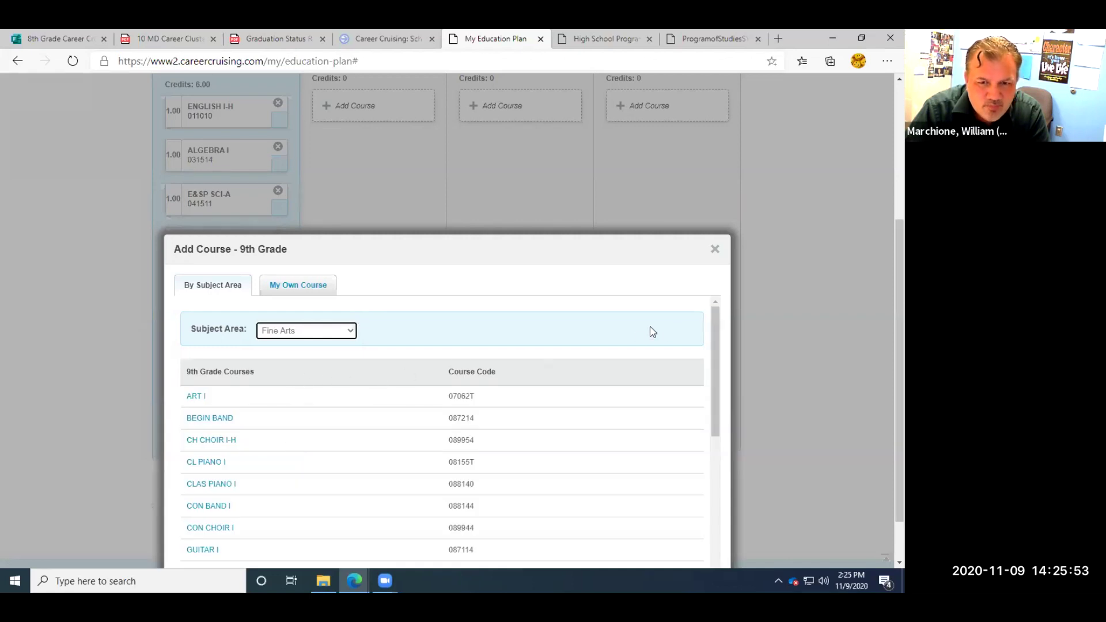
Add THEATRE ARTS (014024, 1.00 credit) to 9th grade, bringing the year to 7.00 credits.
scroll(719, 325, down, 1)
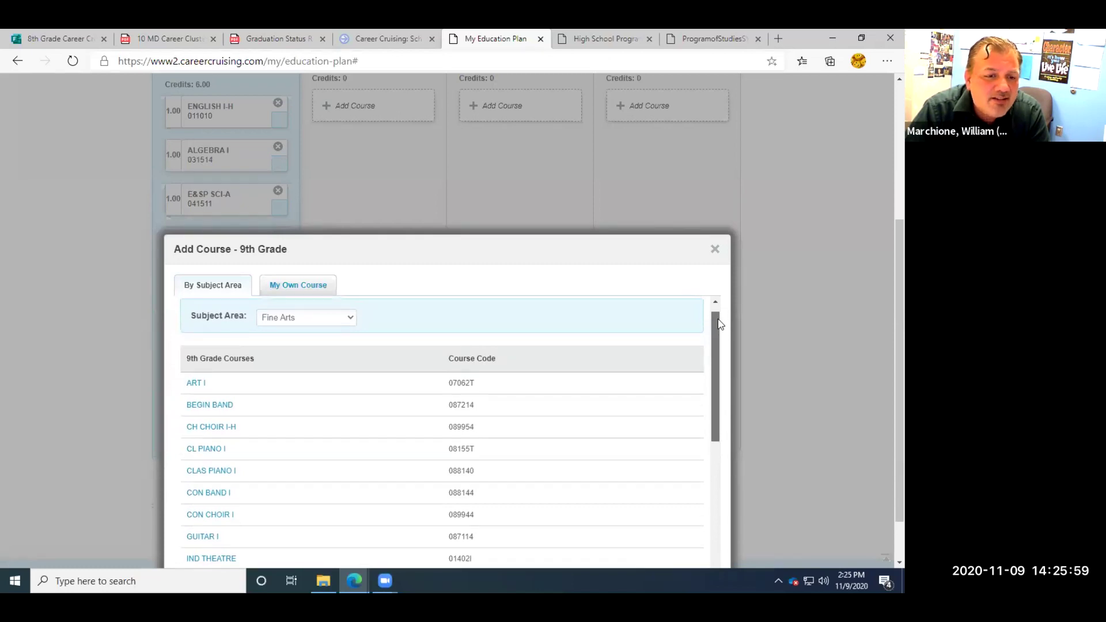
scroll(718, 323, up, 1)
scroll(717, 318, down, 1)
scroll(715, 316, up, 1)
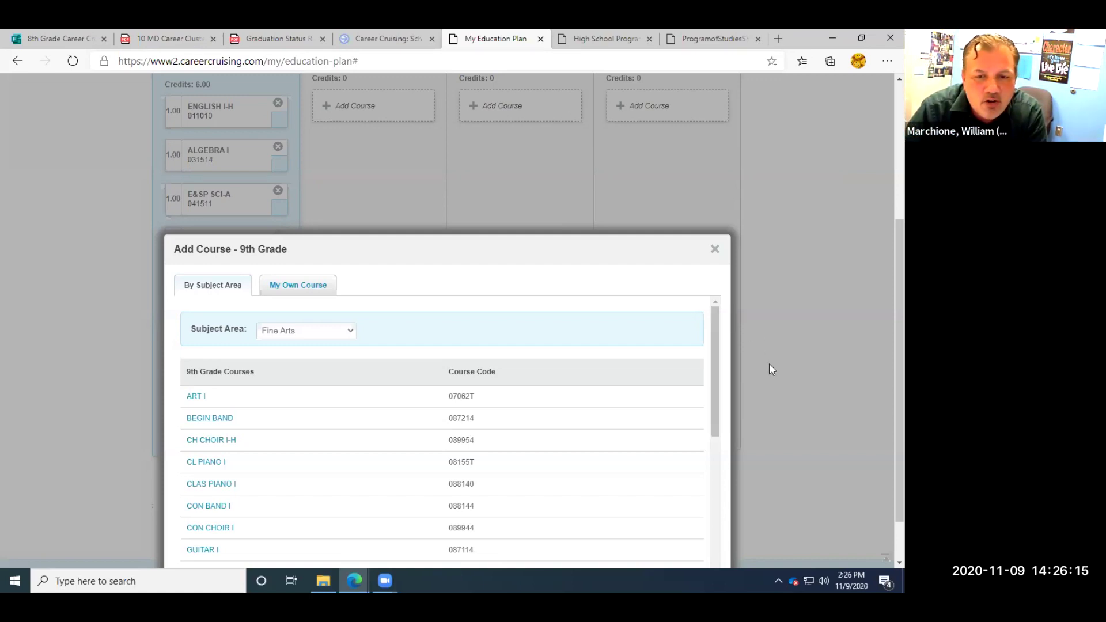
scroll(720, 363, down, 1)
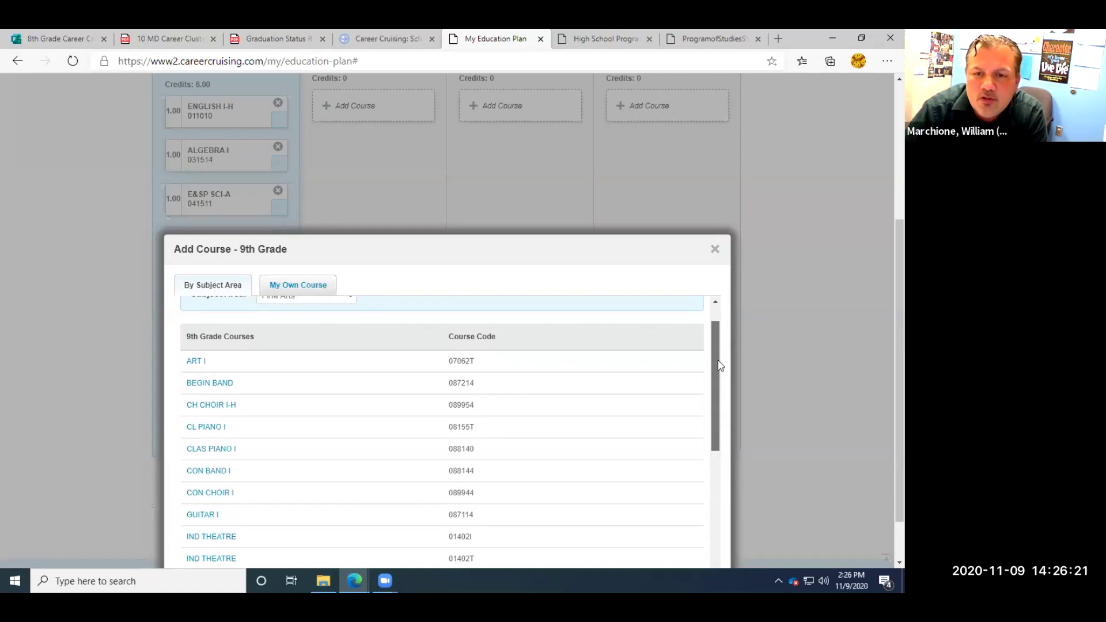
drag(719, 365, 713, 498)
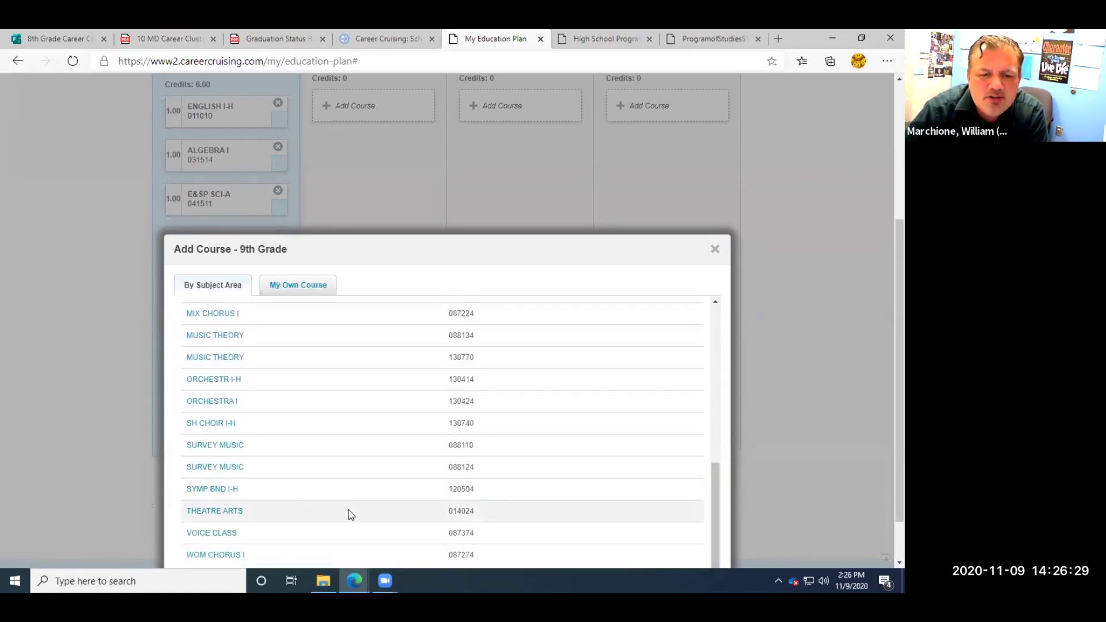
click(212, 509)
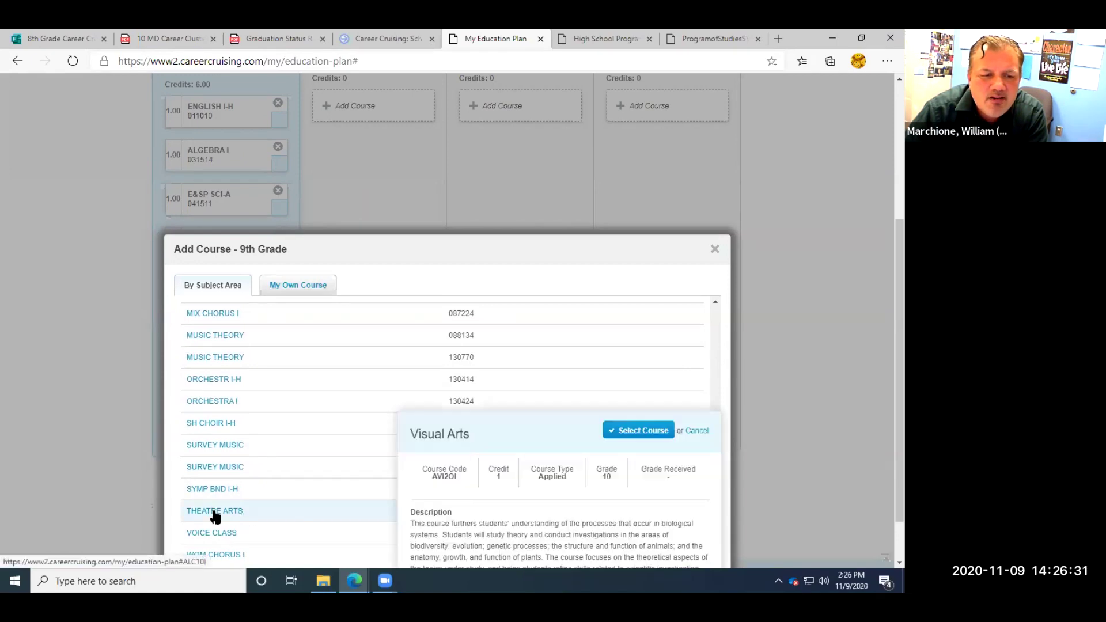
click(642, 431)
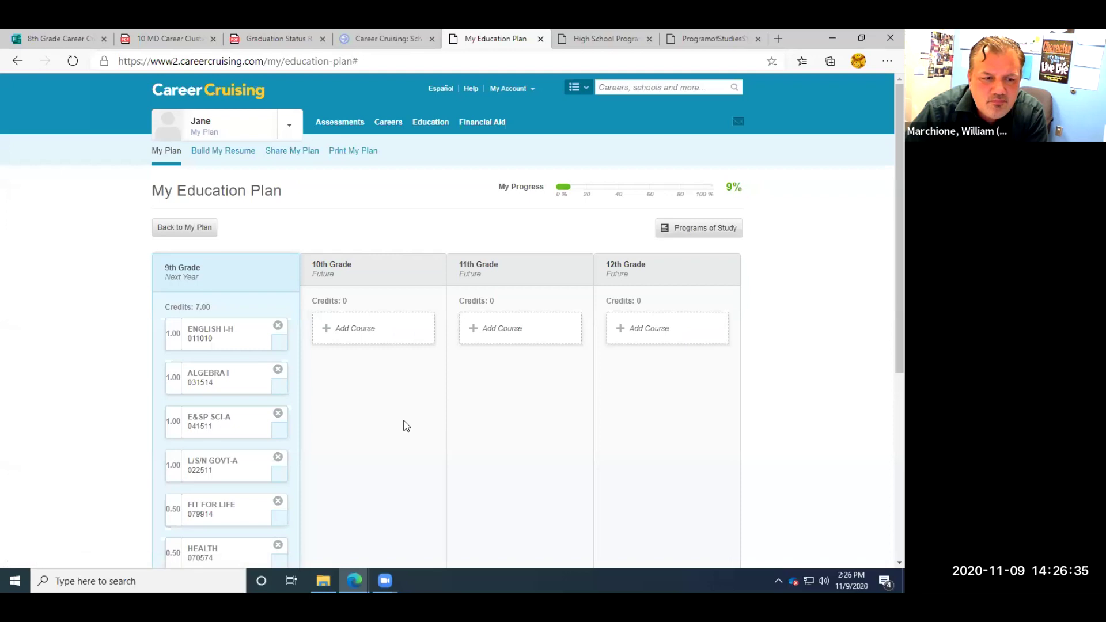
scroll(405, 422, down, 4)
scroll(406, 425, down, 2)
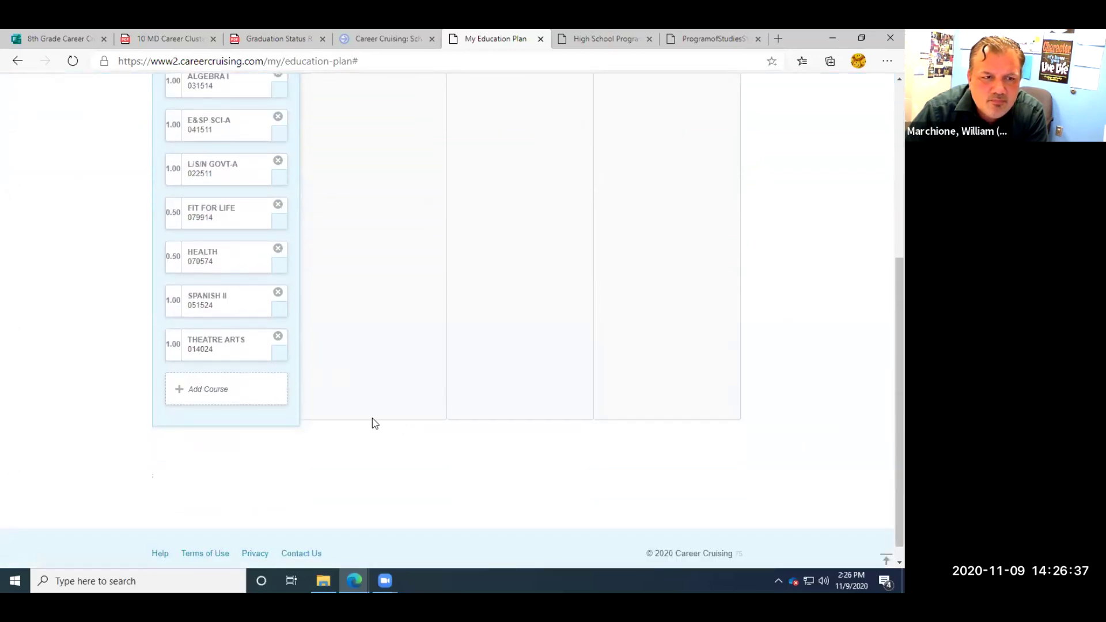
scroll(371, 424, up, 5)
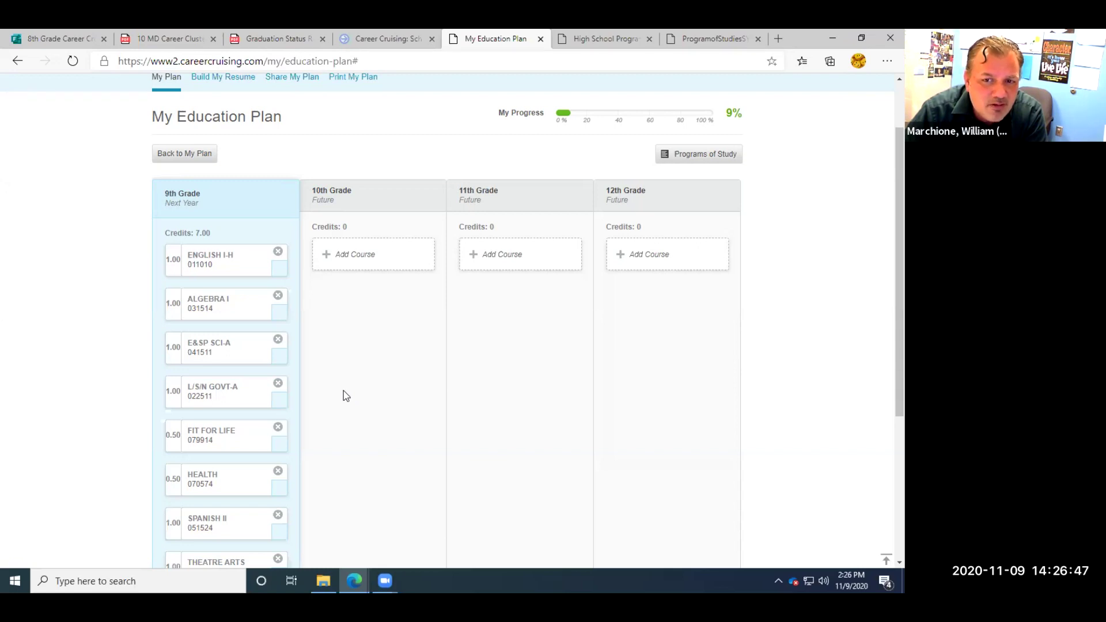
scroll(884, 350, down, 3)
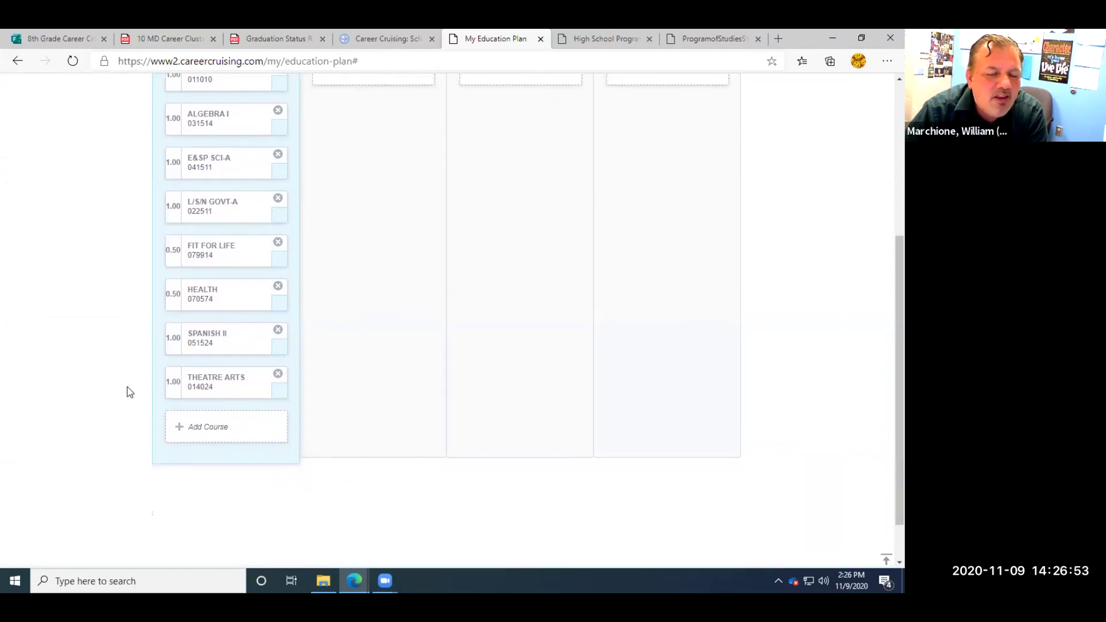
scroll(128, 392, down, 1)
scroll(127, 392, up, 1)
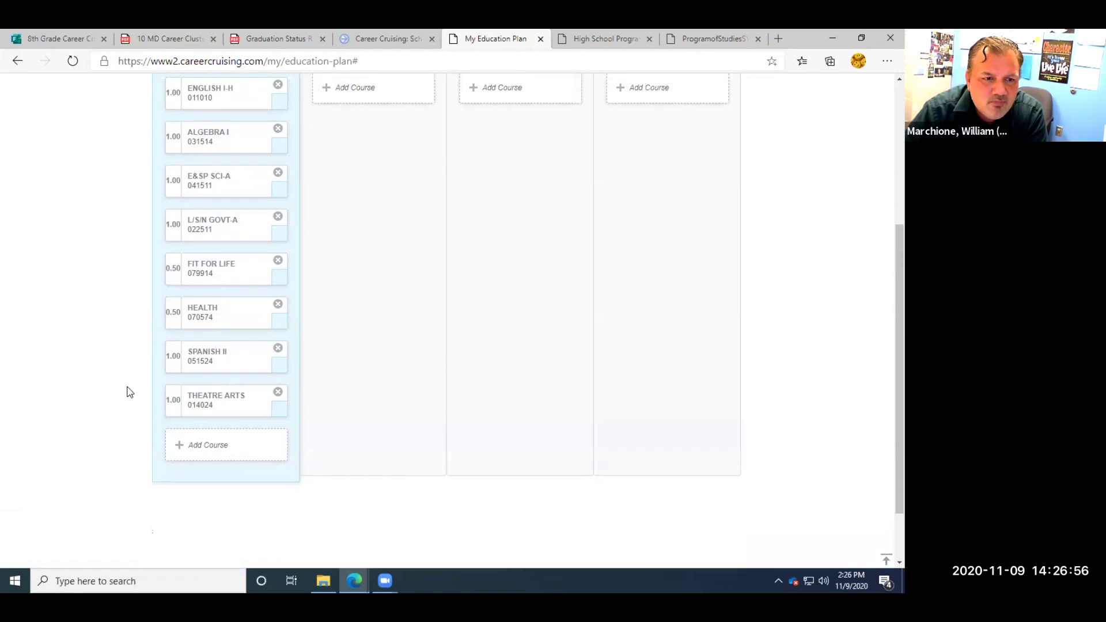
Start another 9th-grade course and pick Tech Ed, listing CADD through PRE-ENG TECH.
click(213, 449)
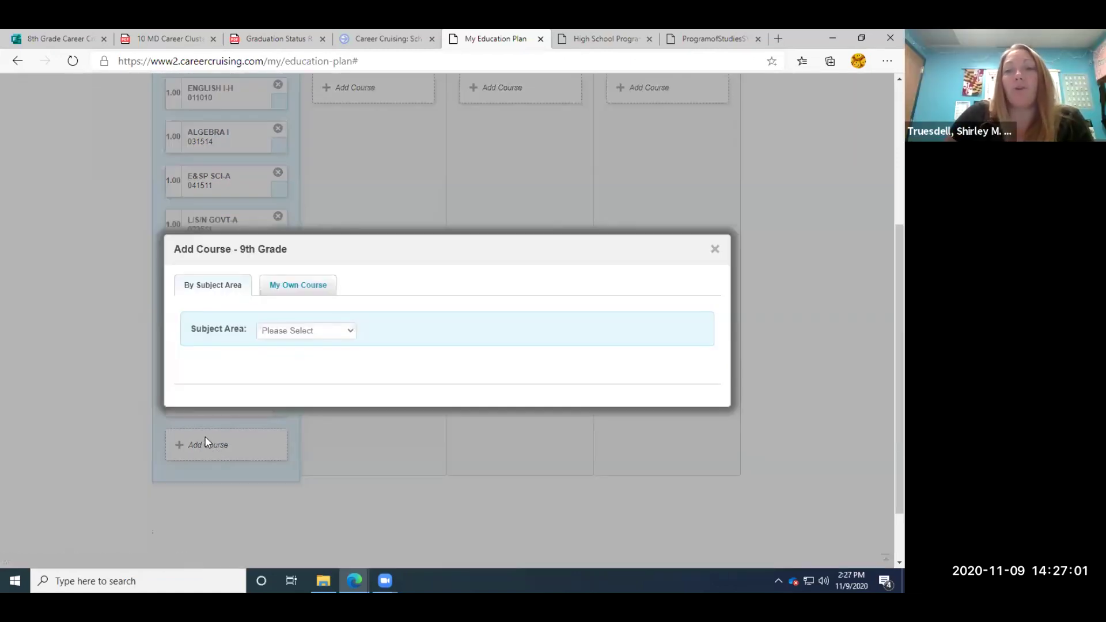
click(350, 331)
drag(351, 377, 343, 455)
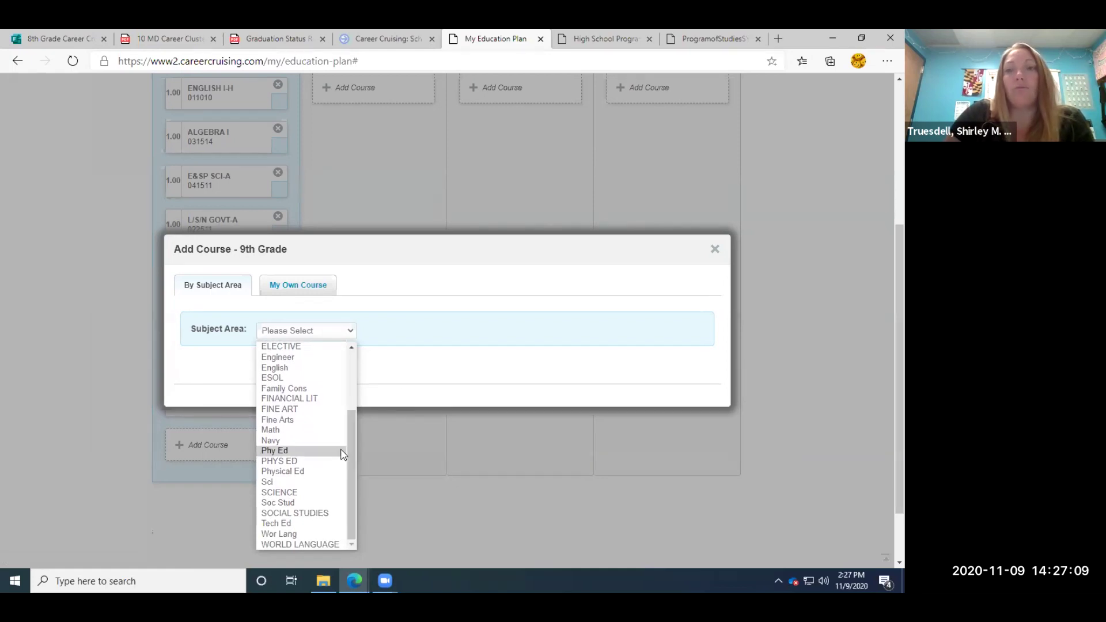
drag(350, 448, 348, 379)
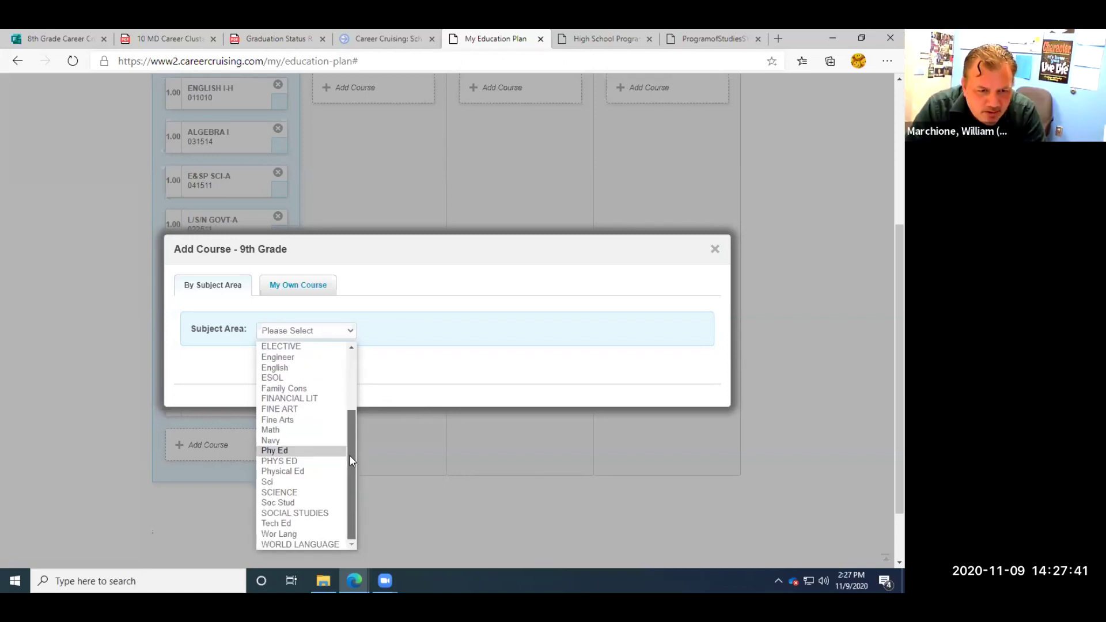
drag(349, 455, 347, 365)
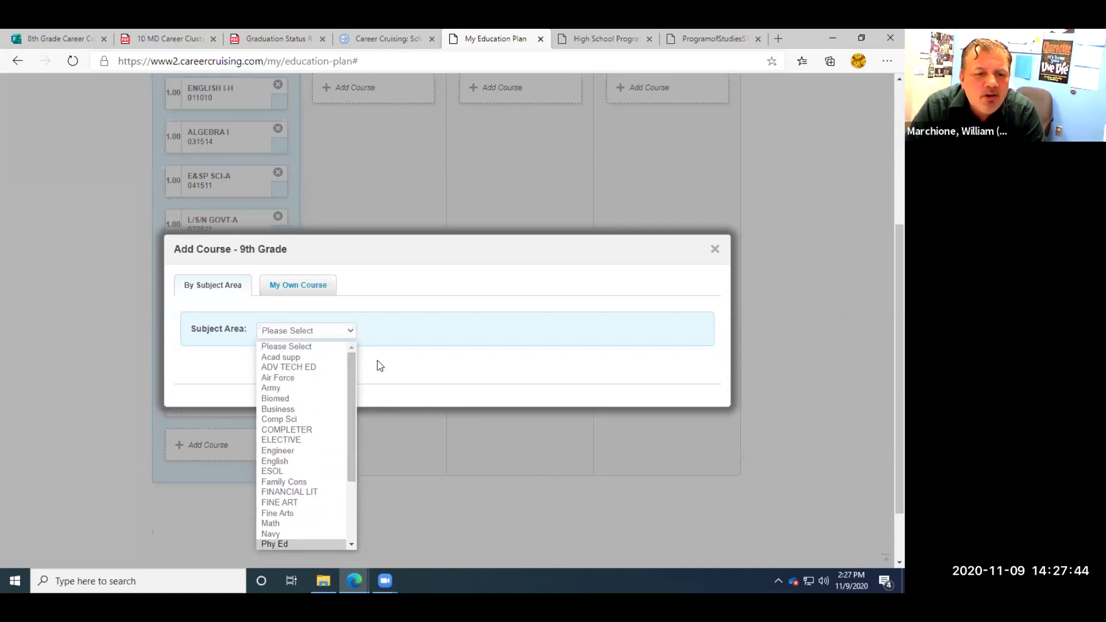
drag(349, 382, 349, 450)
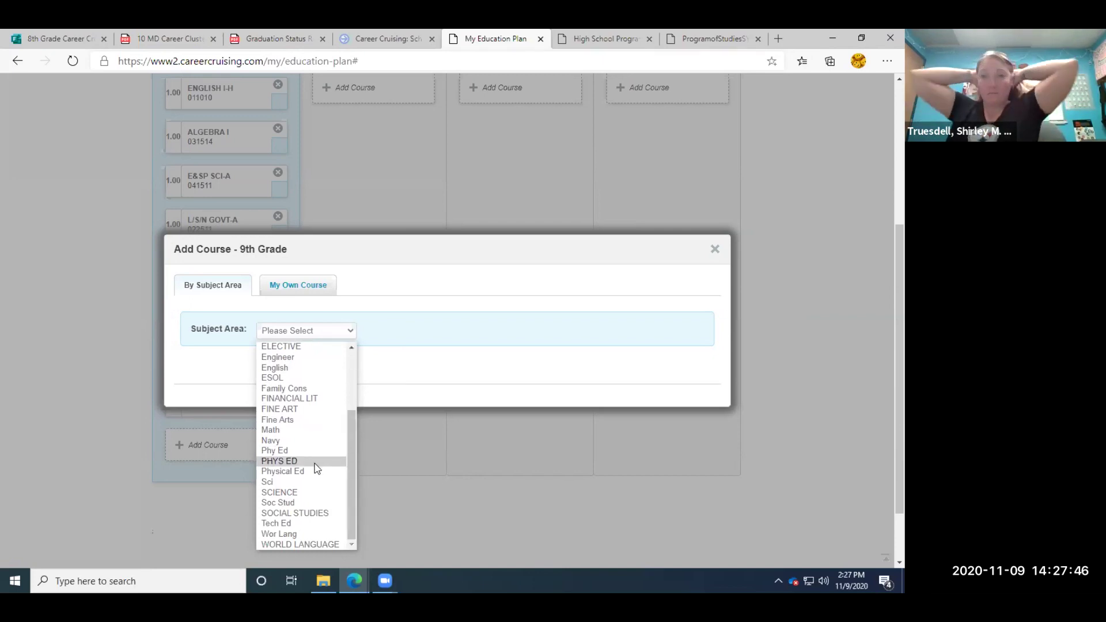
click(296, 523)
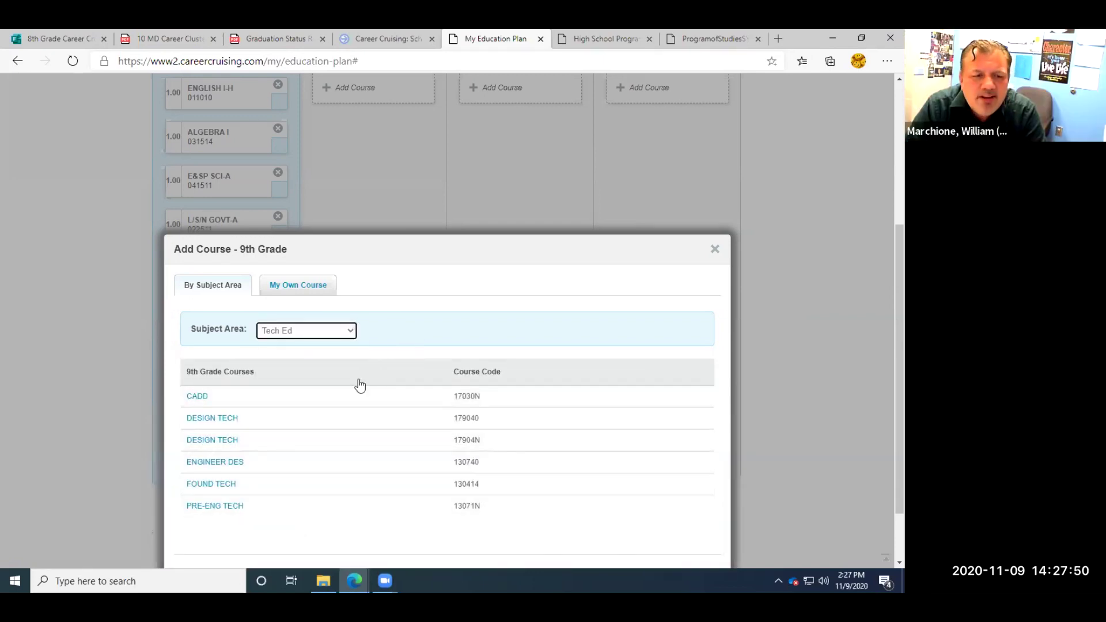
Select FOUND TECH (130414, 1.00 credit), raising the 9th Grade total to 8.00 credits.
click(229, 491)
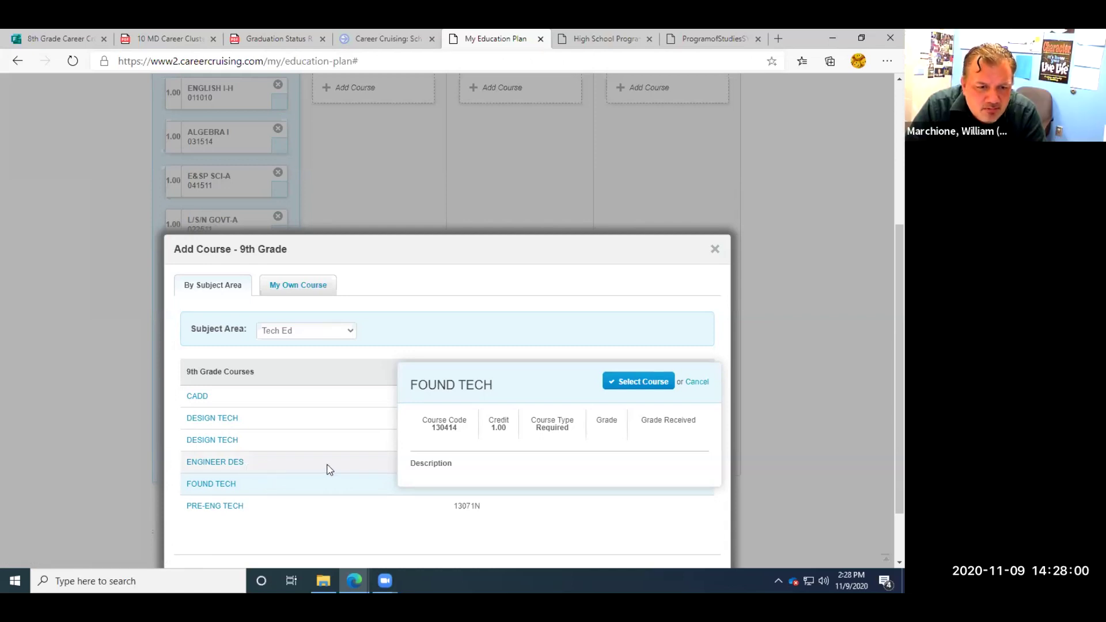
click(634, 382)
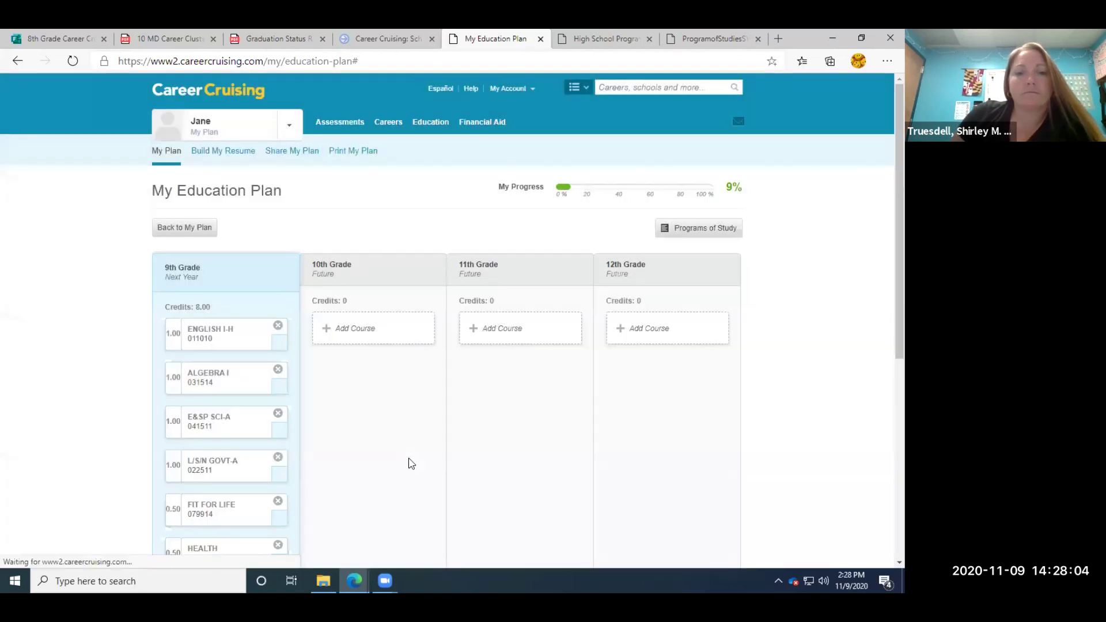
Review the 8.00-credit 9th Grade column, then switch to North Point's CTE Programs page.
scroll(883, 288, down, 4)
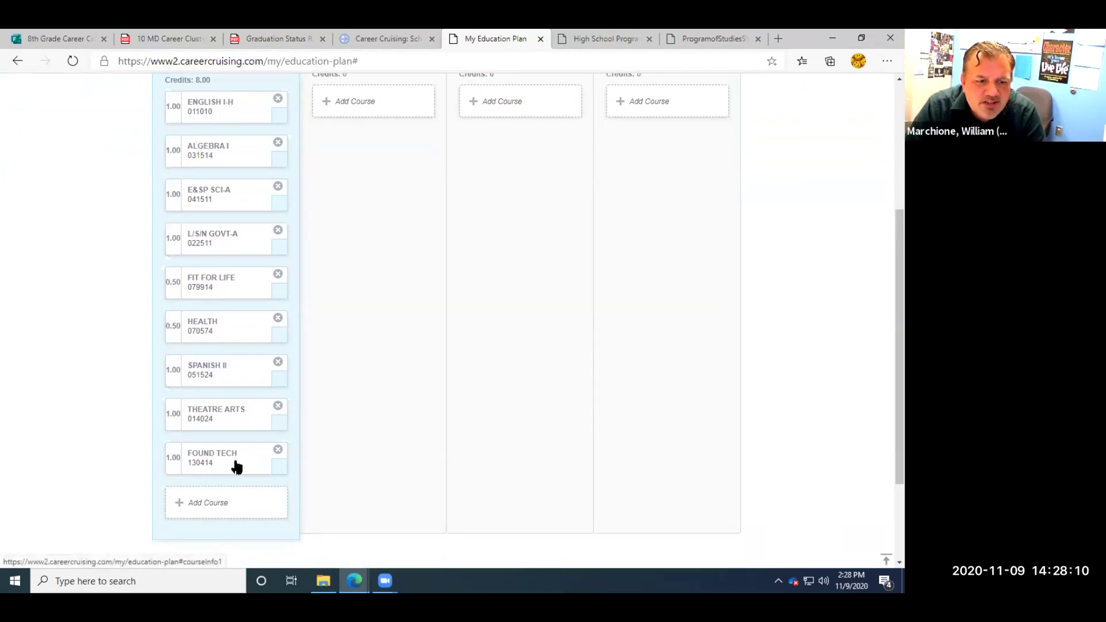
scroll(235, 465, up, 4)
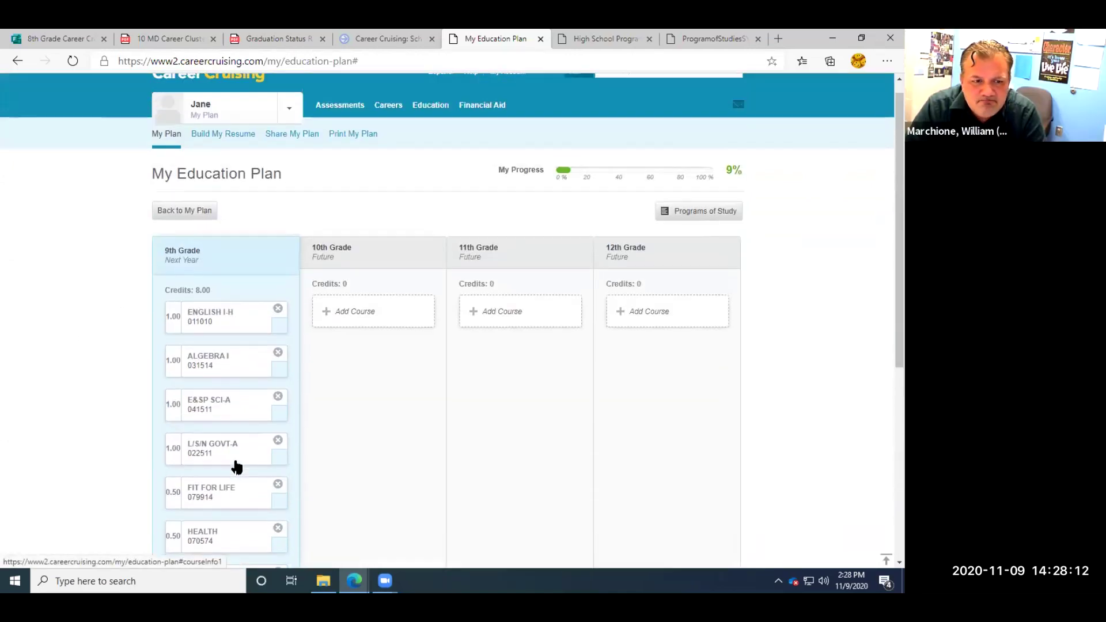
scroll(235, 465, down, 2)
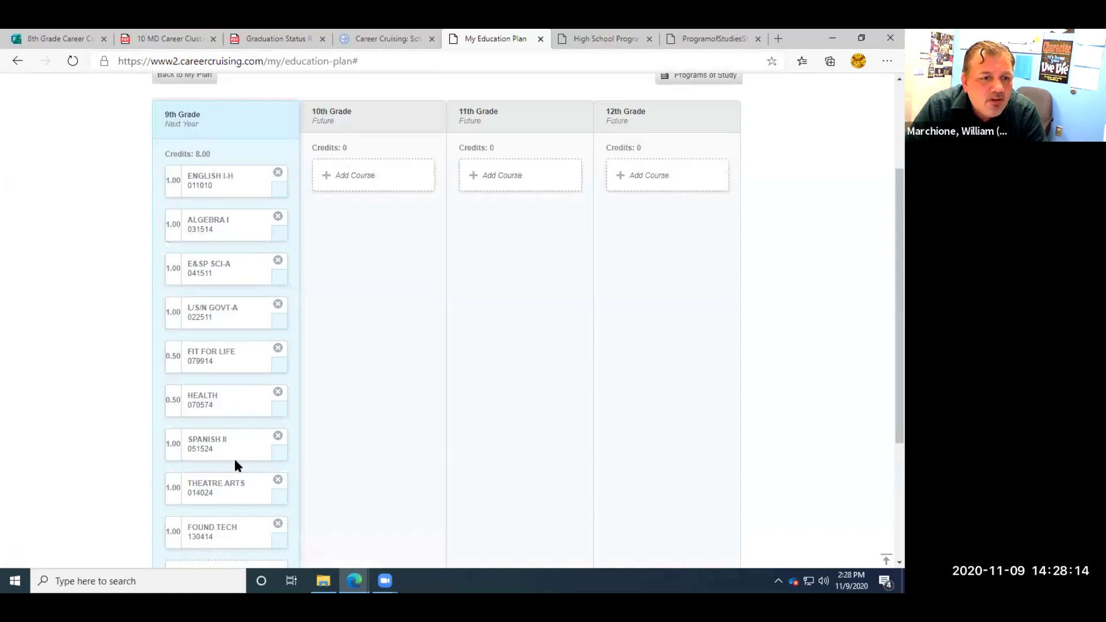
scroll(235, 464, up, 3)
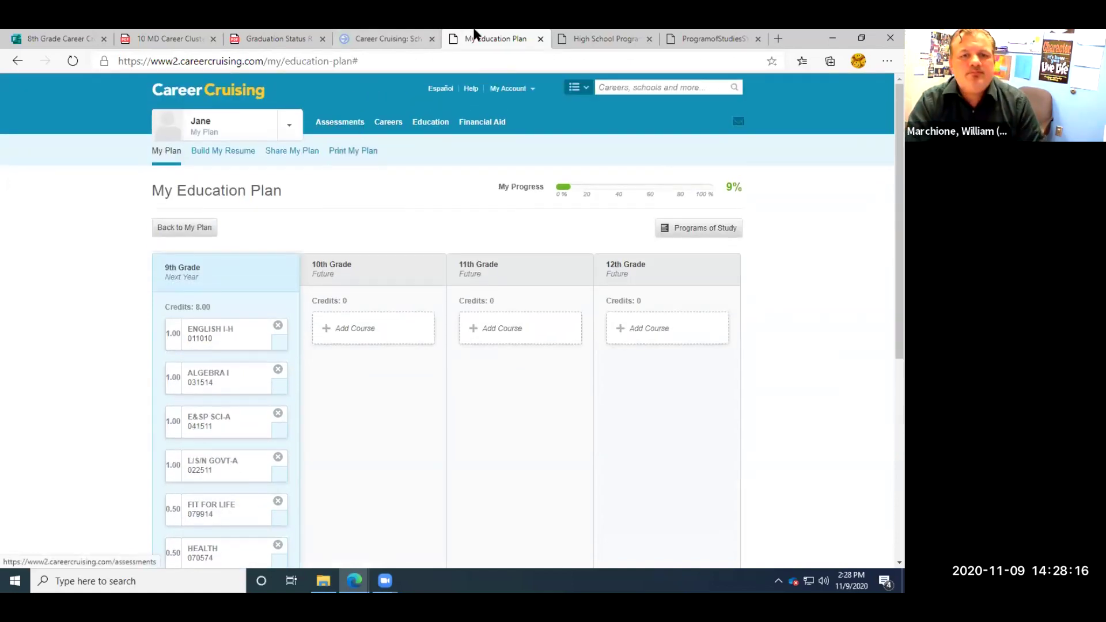
scroll(487, 291, down, 3)
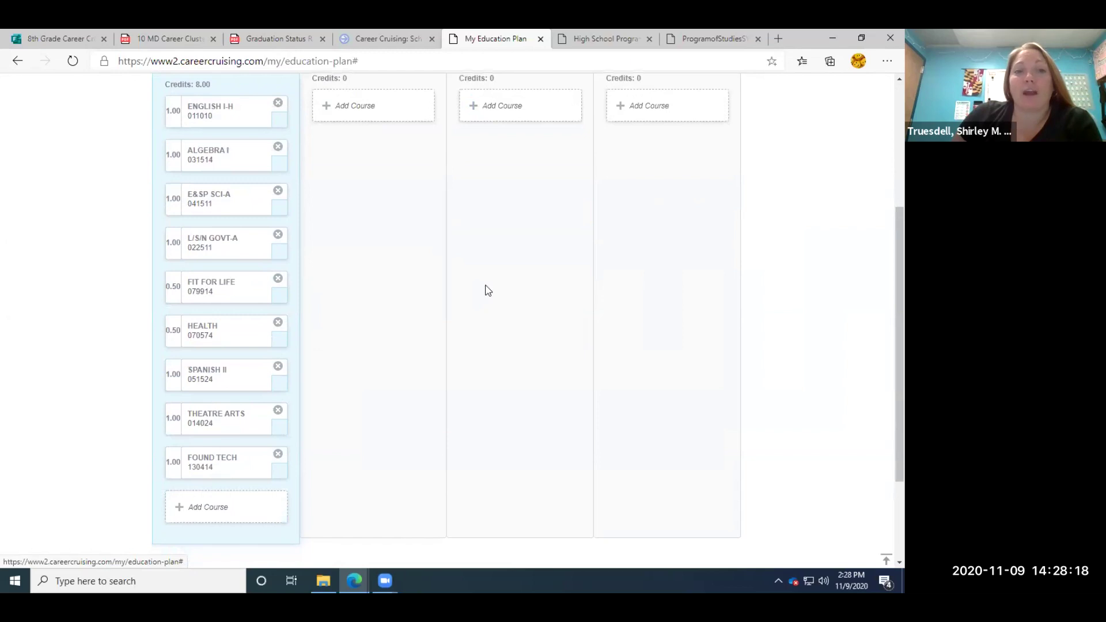
scroll(486, 289, up, 3)
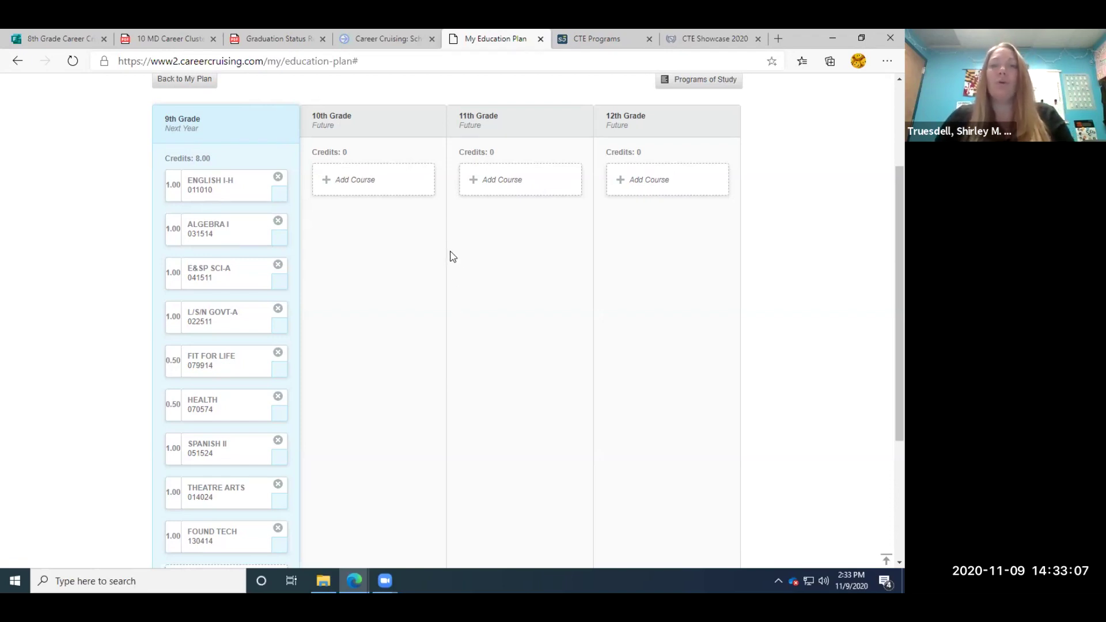
click(593, 39)
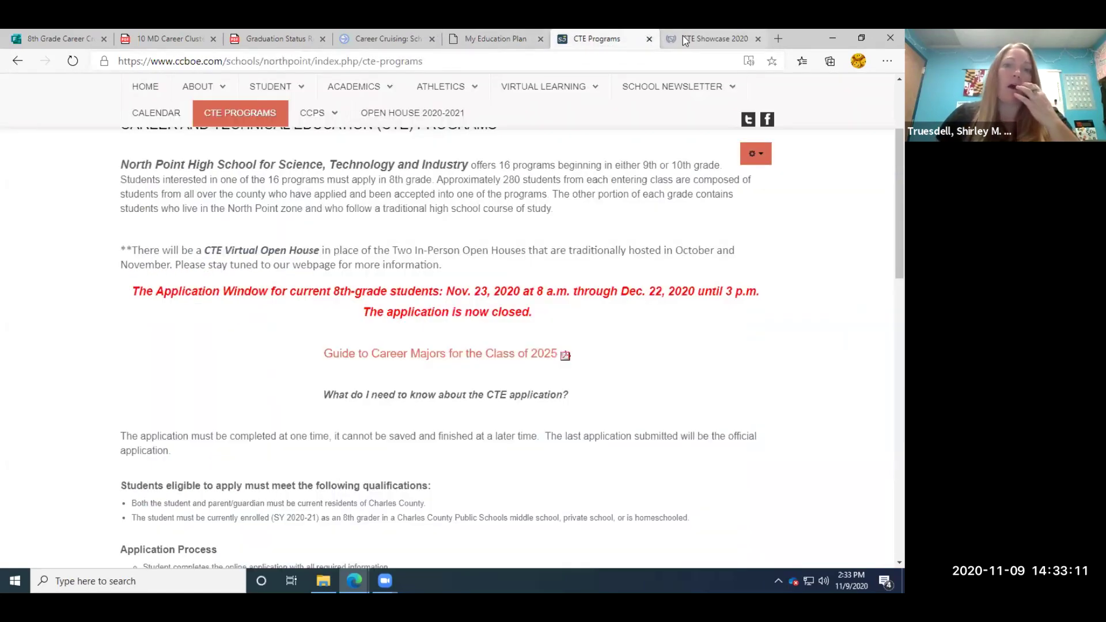
Strip the path from the CTE Showcase 2020 tab's address to load the ccboe.com home page.
click(685, 39)
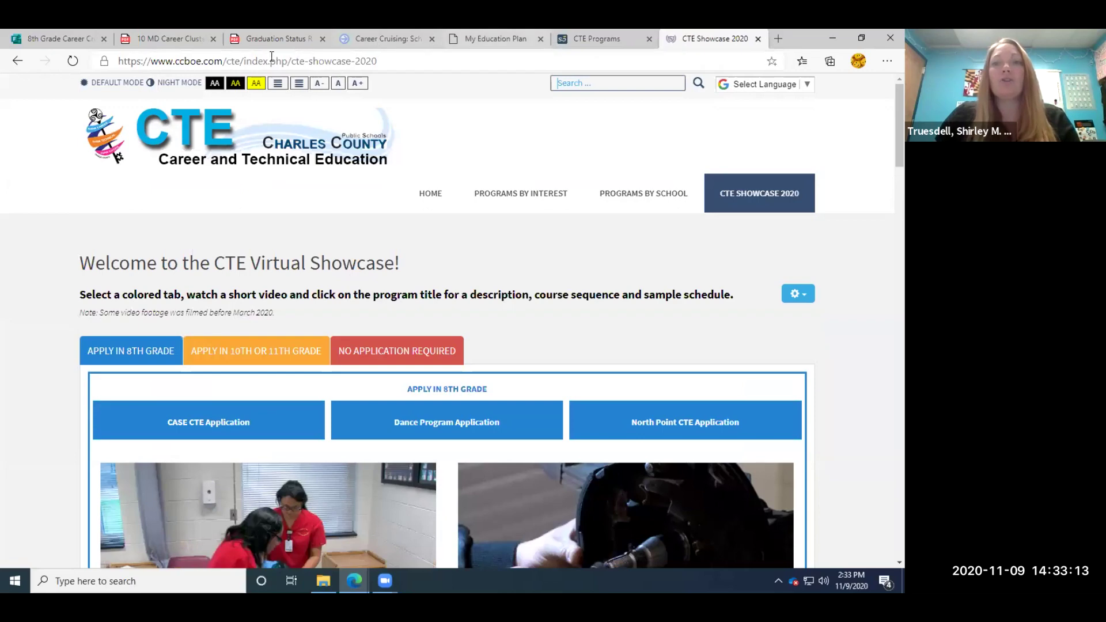
drag(228, 60, 379, 60)
key(BackSpace)
key(Return)
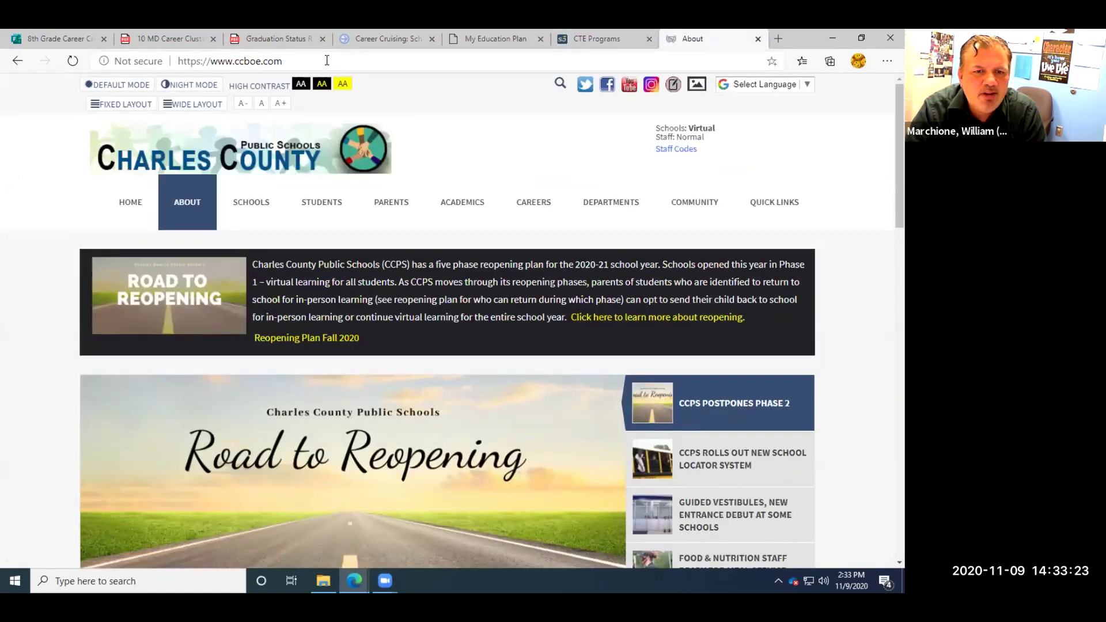
Go to Career and Technical Education from the DEPARTMENTS menu of the Charles County site.
mouse_move(615, 209)
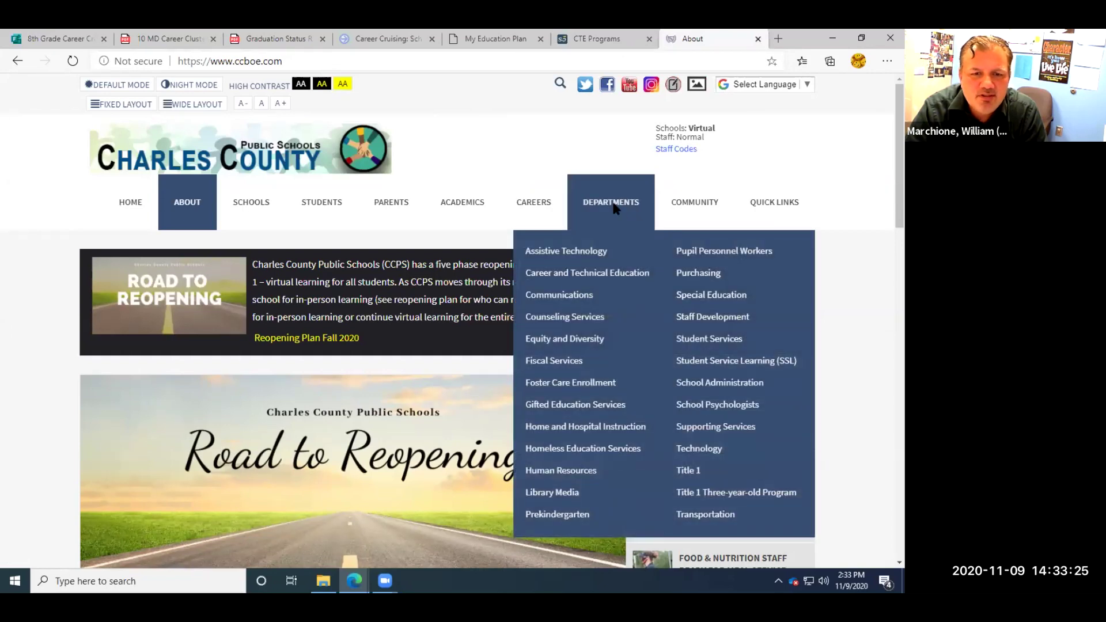
click(598, 275)
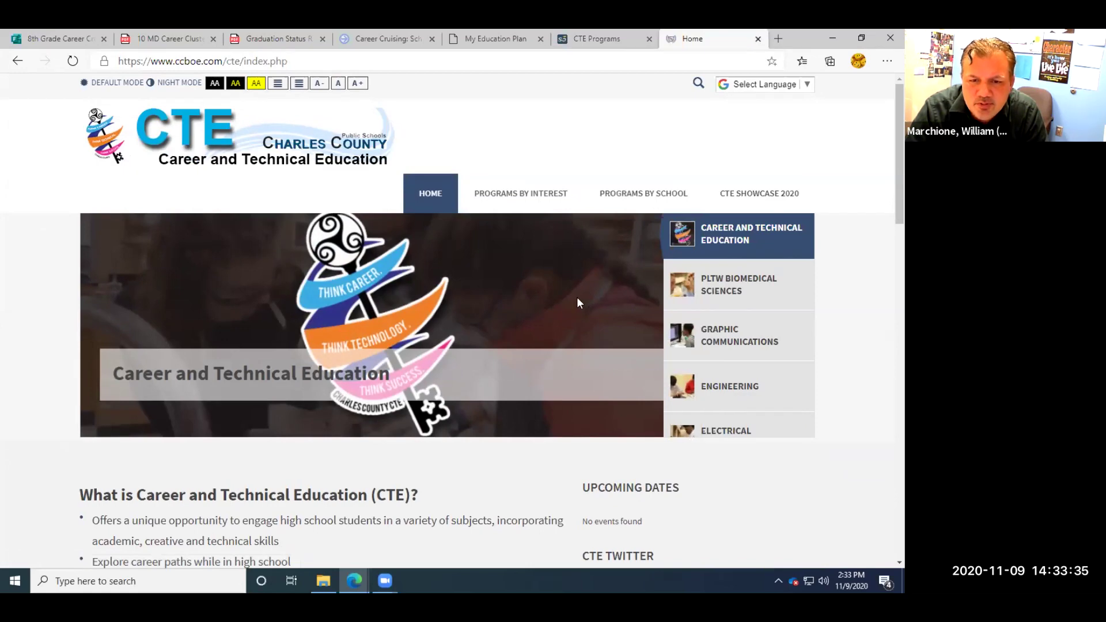
scroll(578, 303, down, 1)
scroll(578, 303, up, 1)
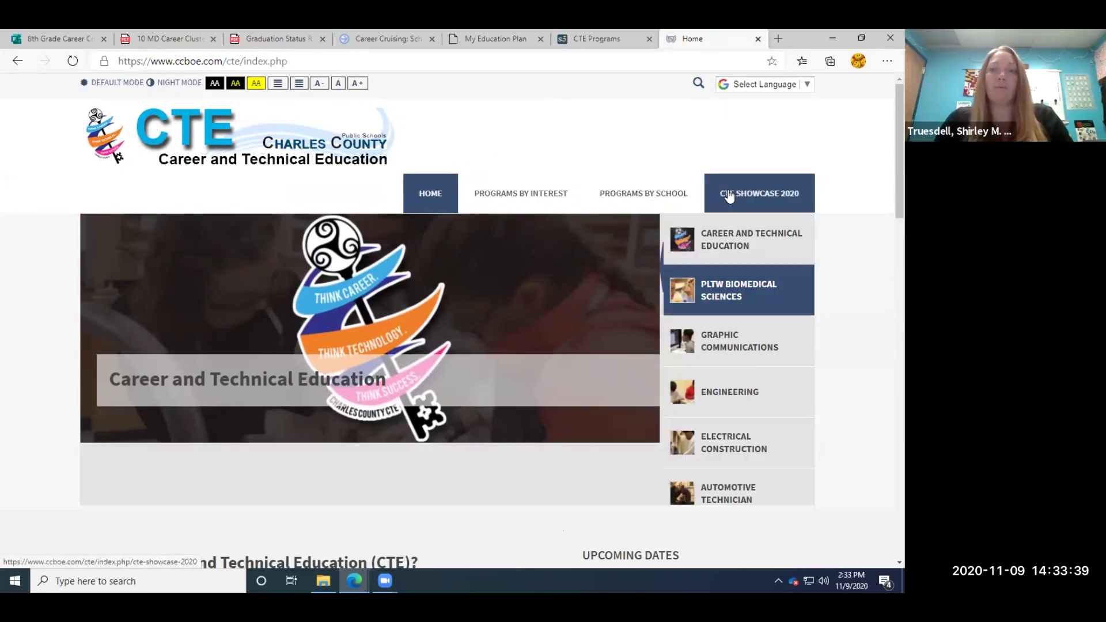
Open the CTE Showcase 2020 page, browse its videos, and launch the Dance Program Application.
click(730, 197)
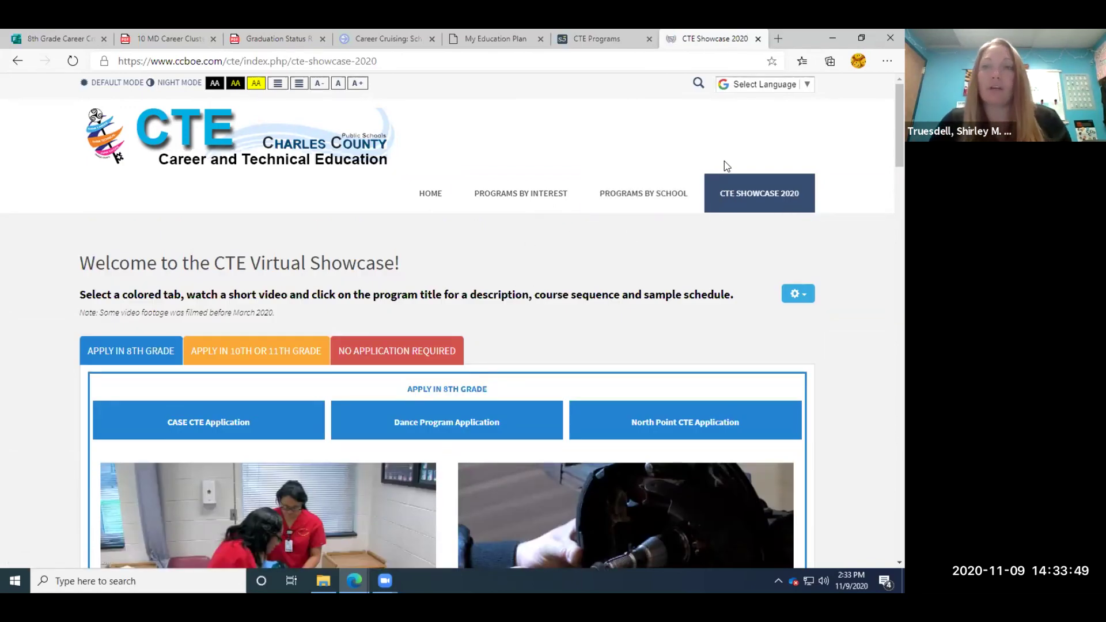
scroll(882, 140, down, 2)
scroll(883, 144, up, 1)
scroll(883, 145, down, 1)
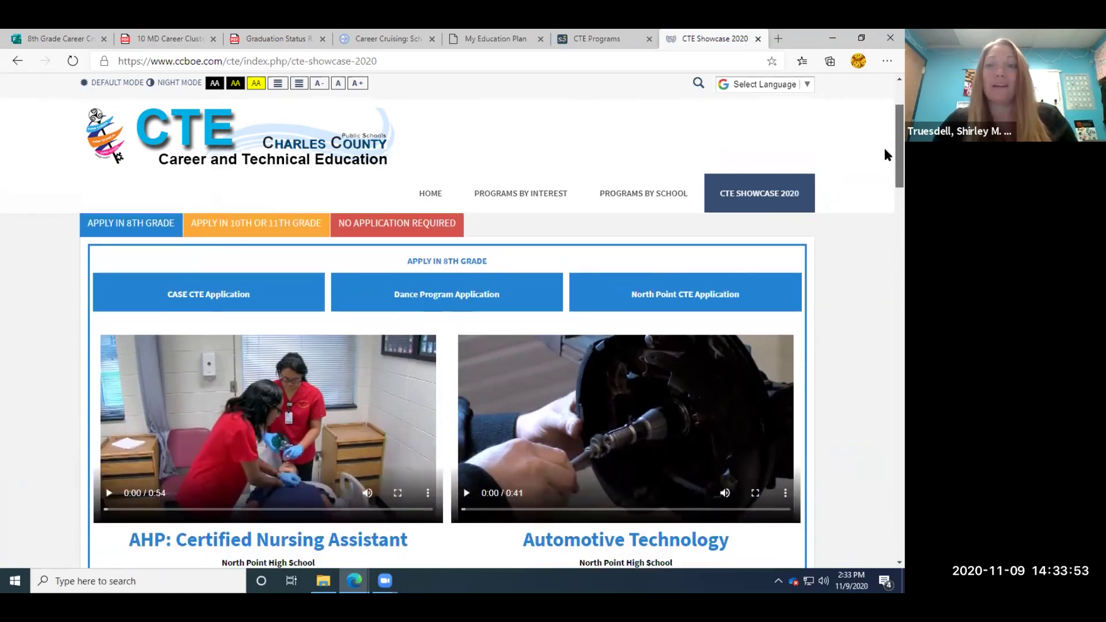
scroll(883, 147, down, 1)
scroll(883, 149, up, 1)
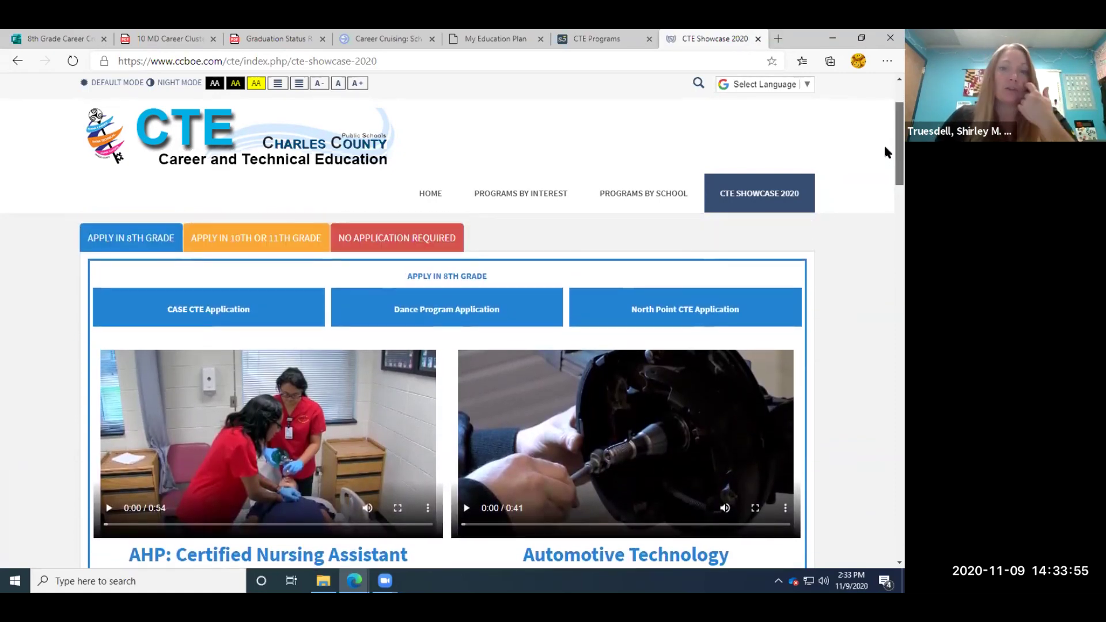
scroll(883, 145, down, 1)
scroll(883, 147, up, 1)
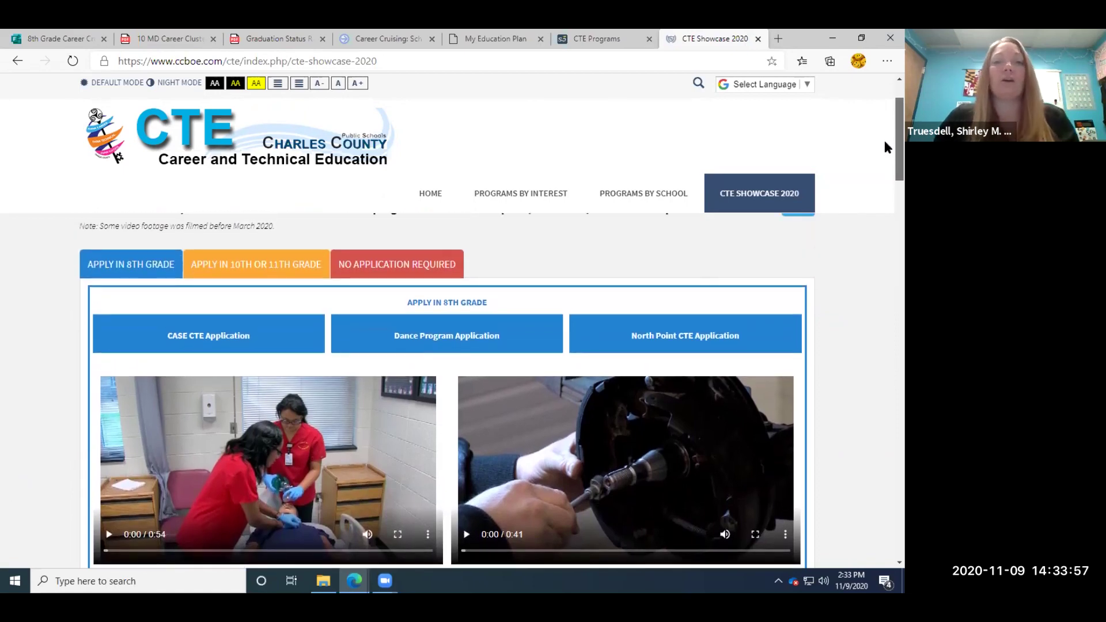
scroll(884, 146, up, 1)
scroll(884, 145, down, 1)
scroll(885, 145, up, 1)
scroll(885, 142, down, 2)
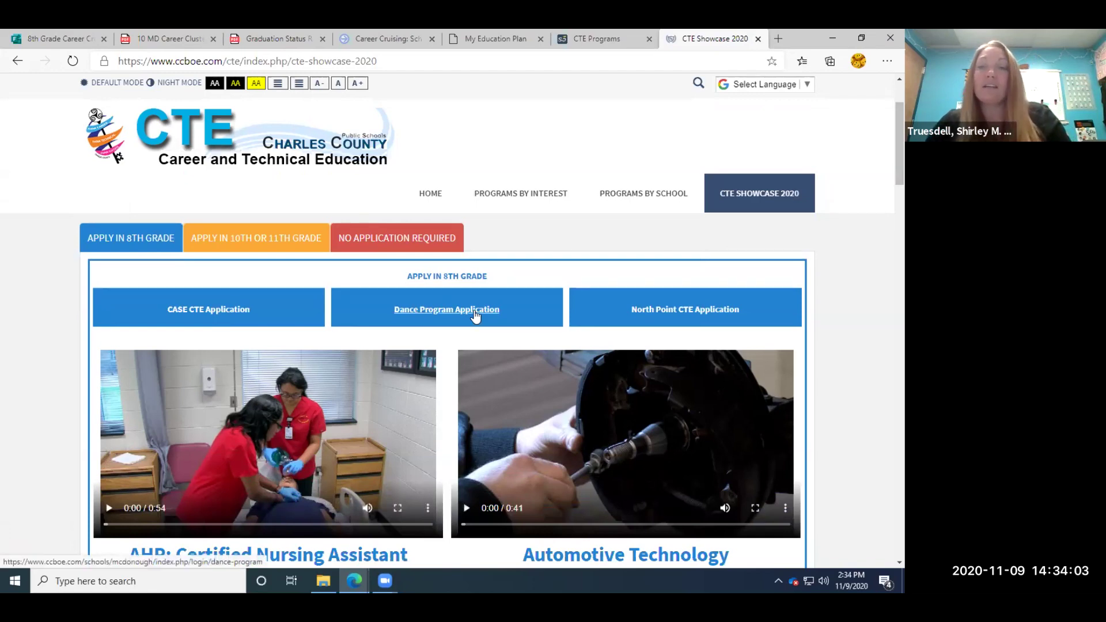
click(475, 314)
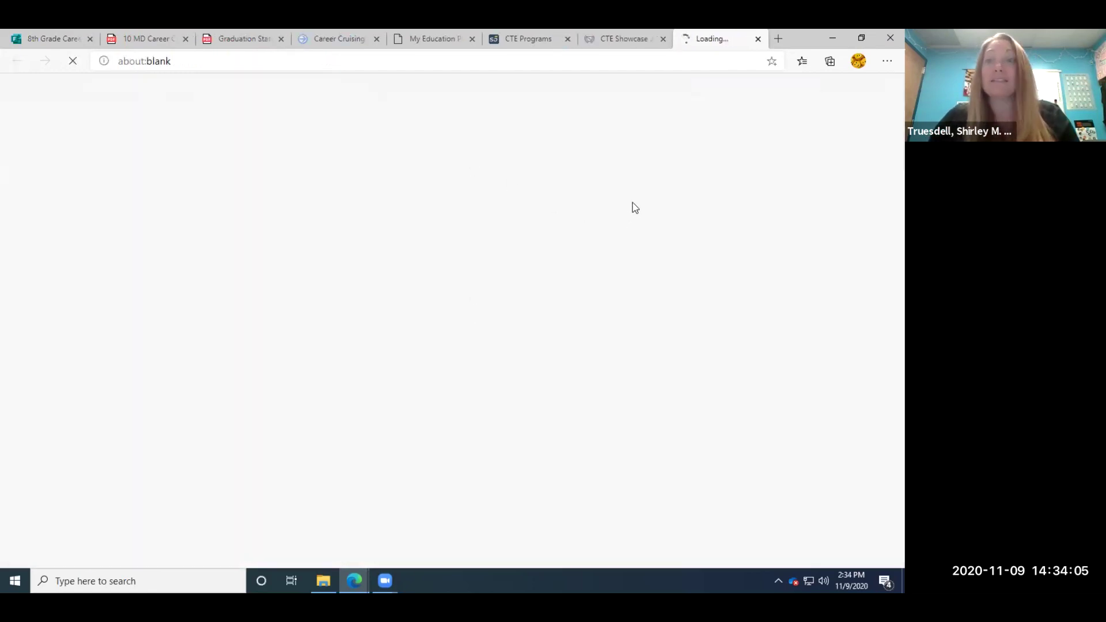